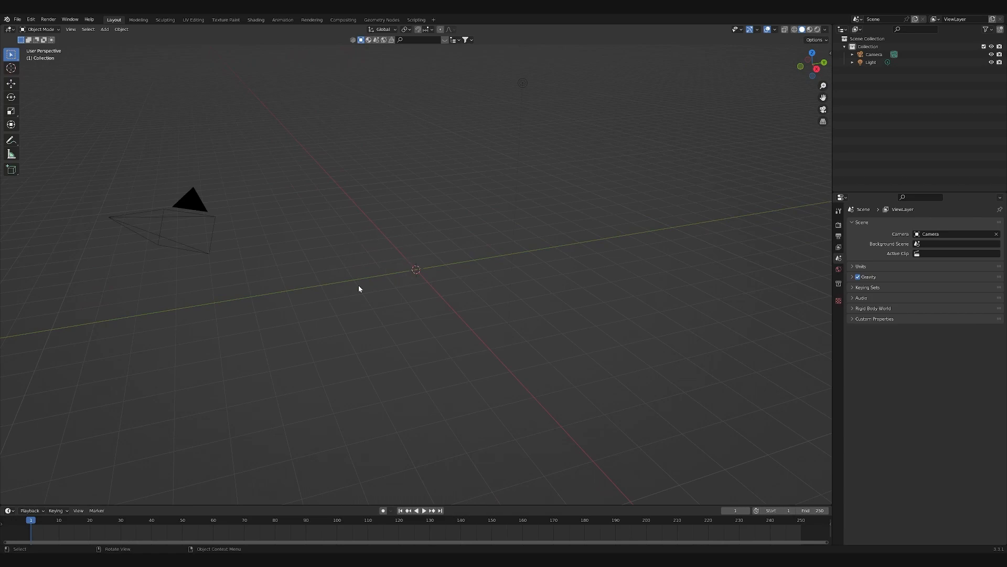
- Import the FBX model apple-watch-series8-45mm v3 into the scene
click(17, 19)
mouse_move(26, 27)
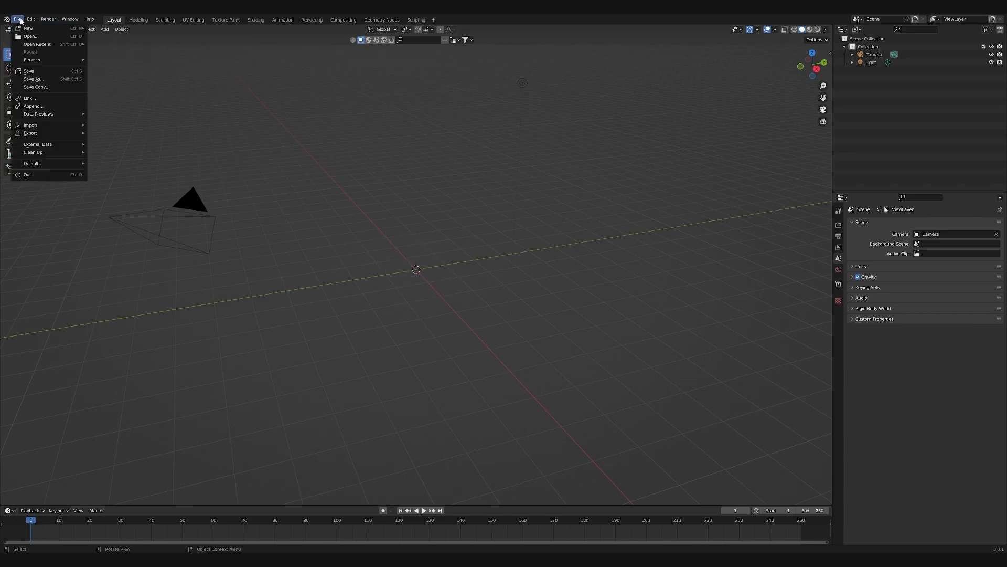
mouse_move(43, 126)
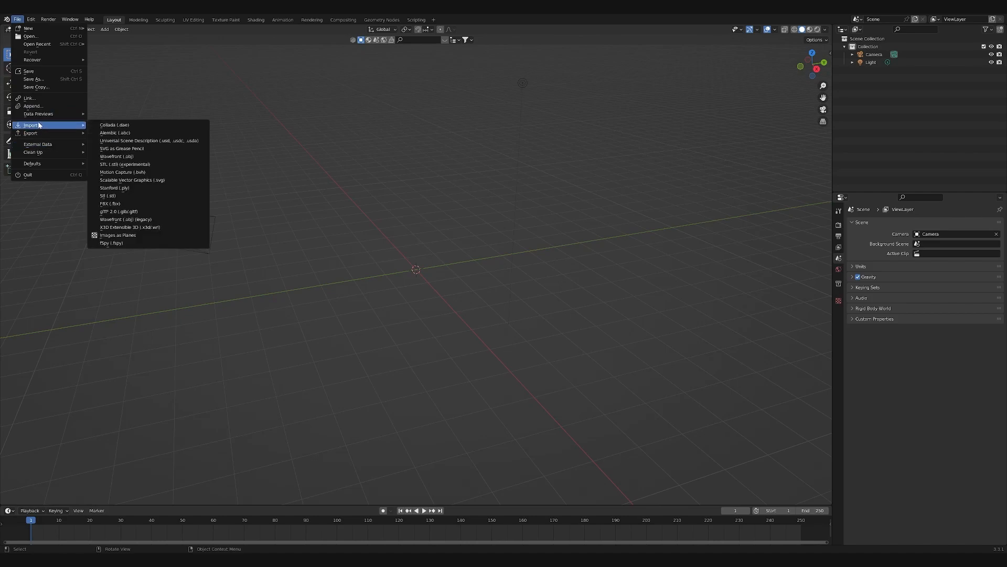
click(136, 203)
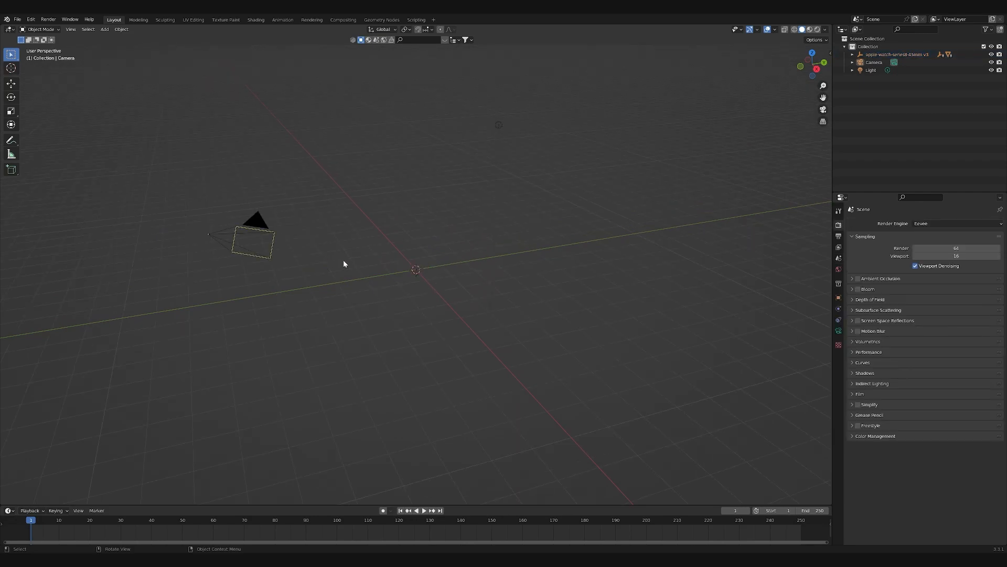
- Set the render engine to Cycles with the Experimental feature set and GPU Compute as the device
click(932, 223)
click(926, 251)
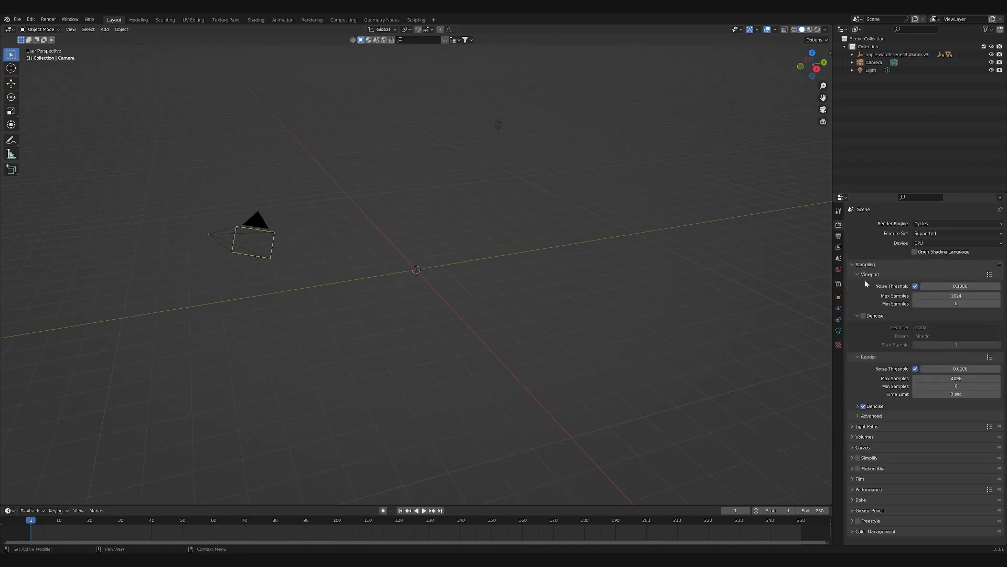
click(923, 233)
click(950, 252)
click(945, 243)
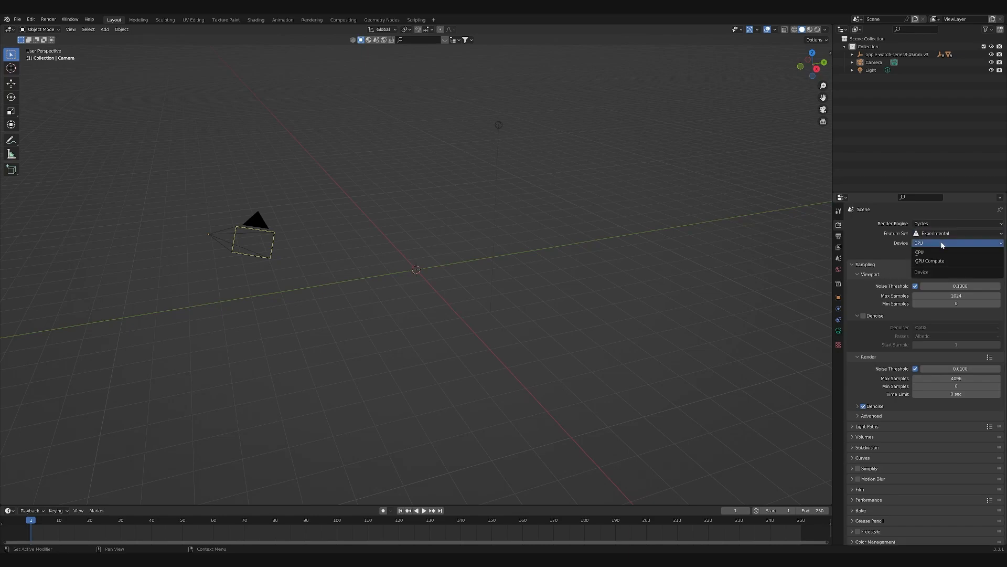
click(943, 262)
- Enable viewport denoising with OptiX and set the render denoiser to OptiX as well
click(863, 307)
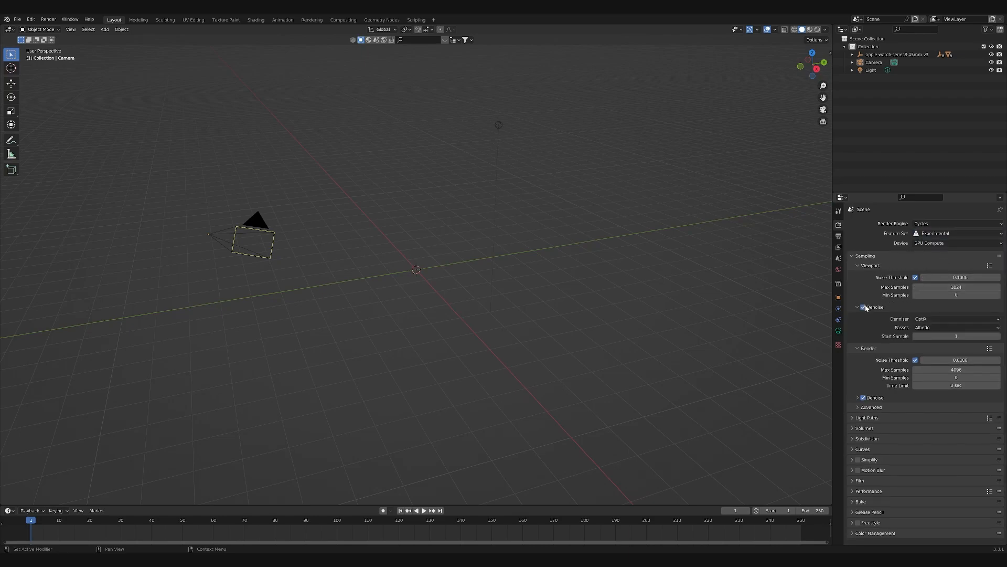
click(859, 307)
click(859, 307)
click(943, 319)
click(920, 318)
click(858, 397)
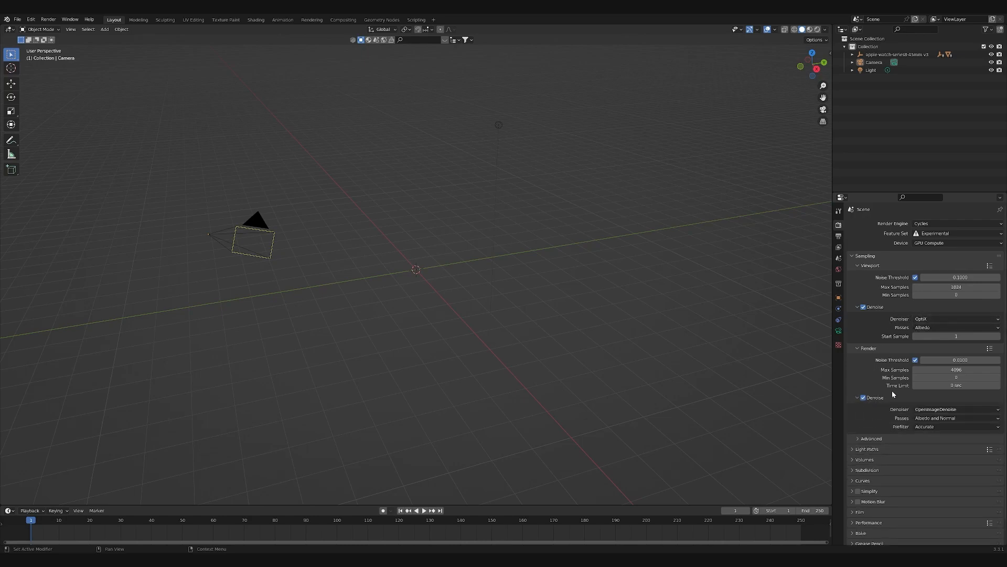
click(952, 409)
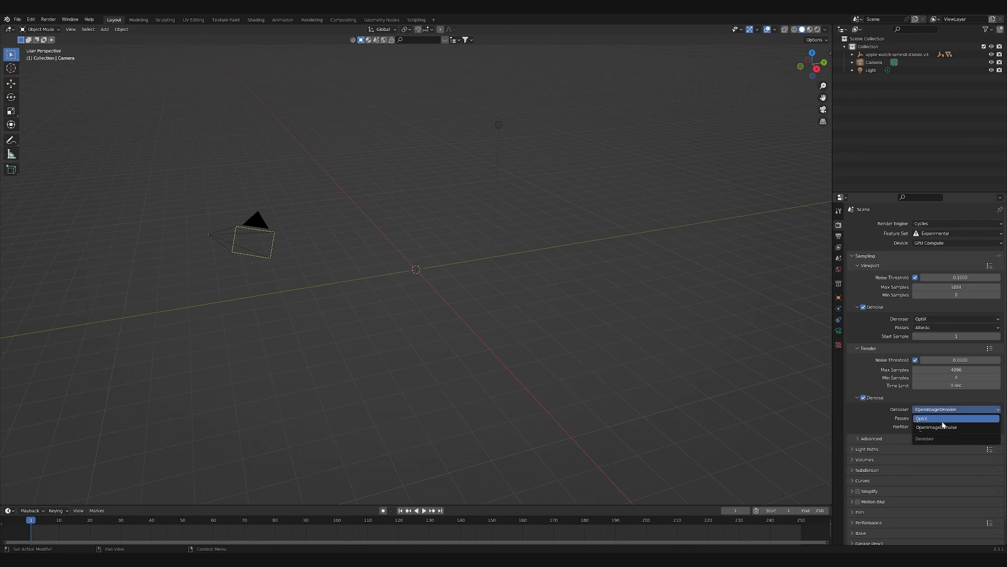
click(943, 419)
- Split the 3D viewport vertically into two and show the camera view in the narrower one
middle_drag(325, 249, 425, 280)
scroll(459, 273, up, 5)
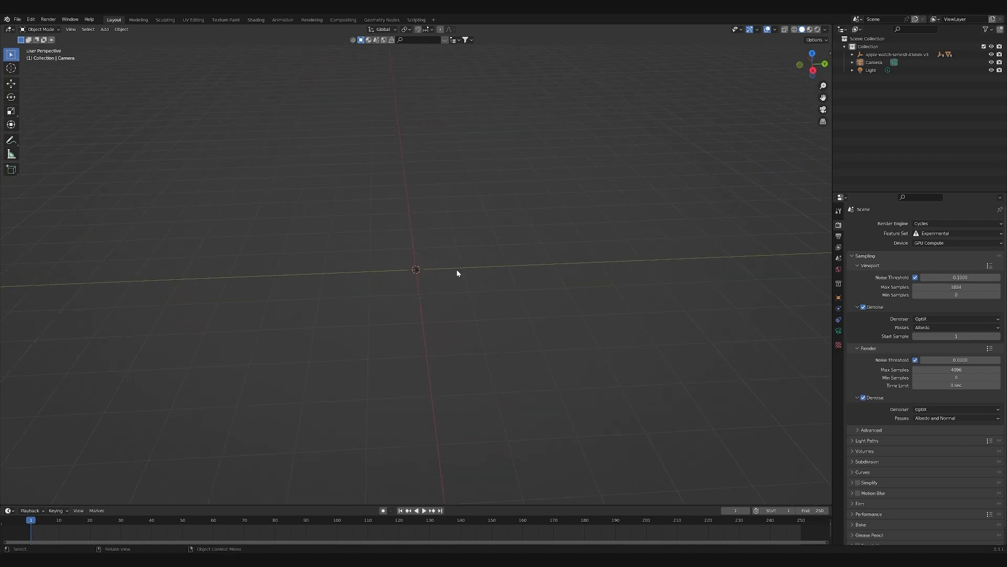
right_click(833, 48)
click(813, 50)
click(246, 68)
key(KP_0)
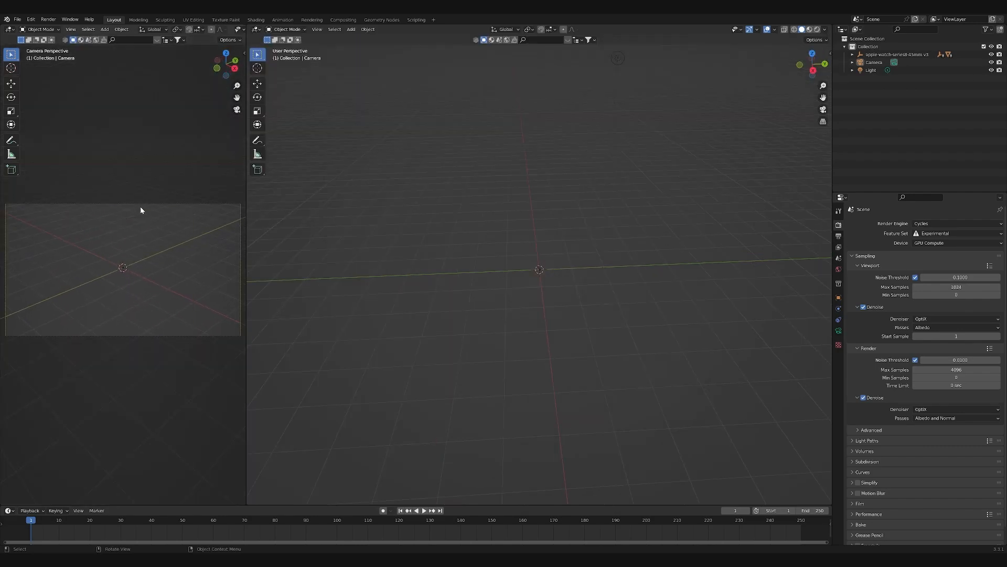
- Fit the camera frame in its viewport and hide the gizmos and overlays there
key(Home)
scroll(197, 30, down, 5)
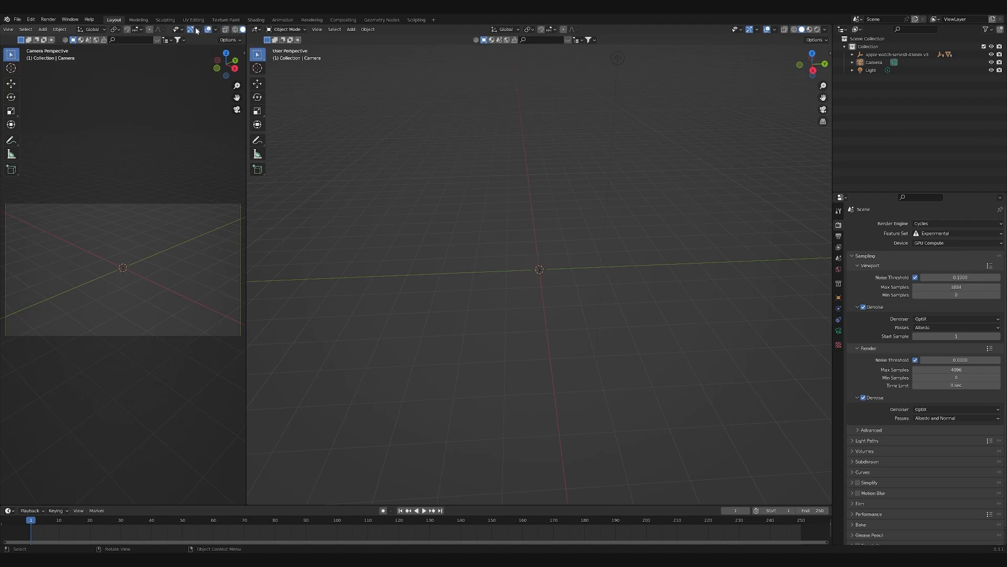
click(191, 30)
click(208, 30)
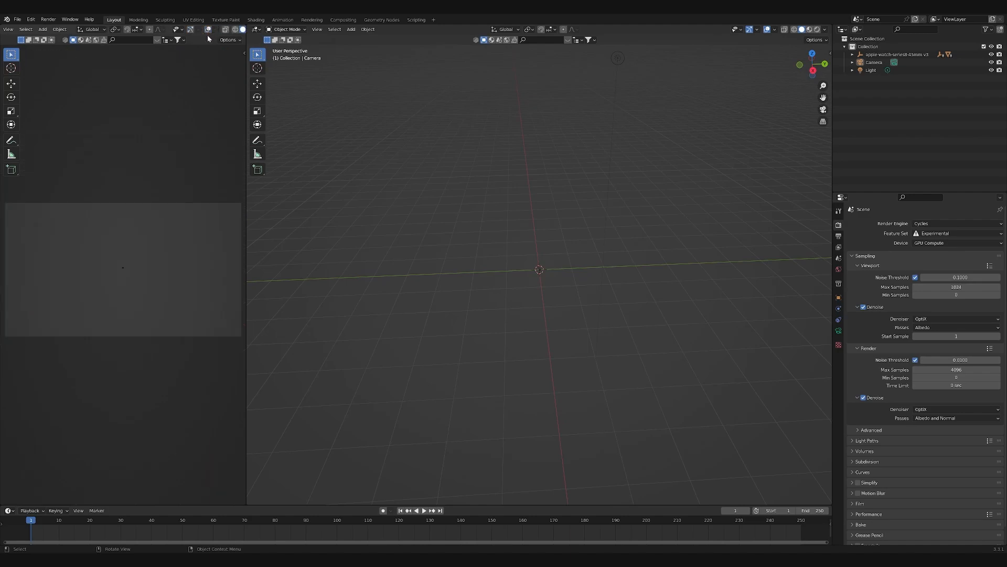
scroll(97, 281, up, 5)
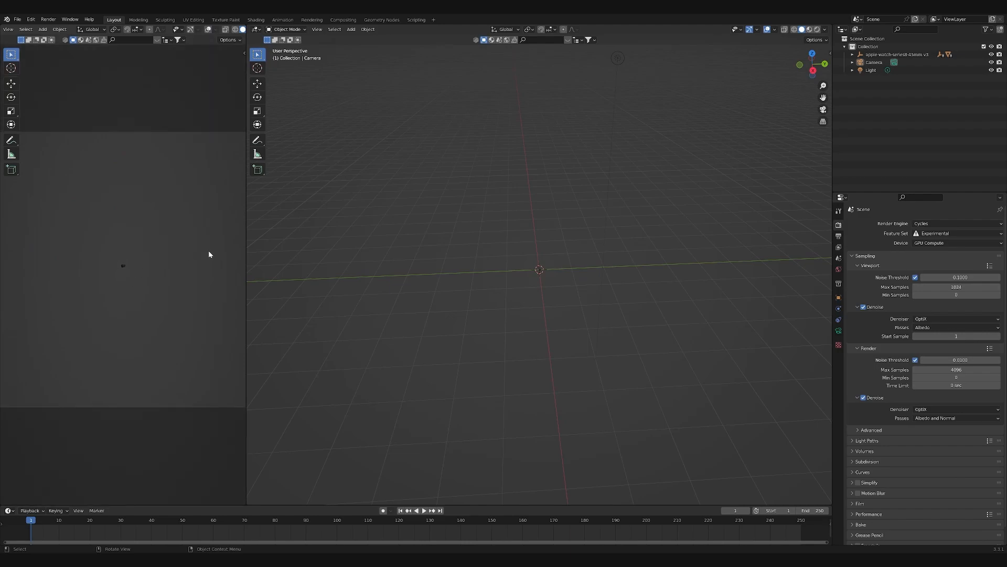
scroll(82, 237, down, 2)
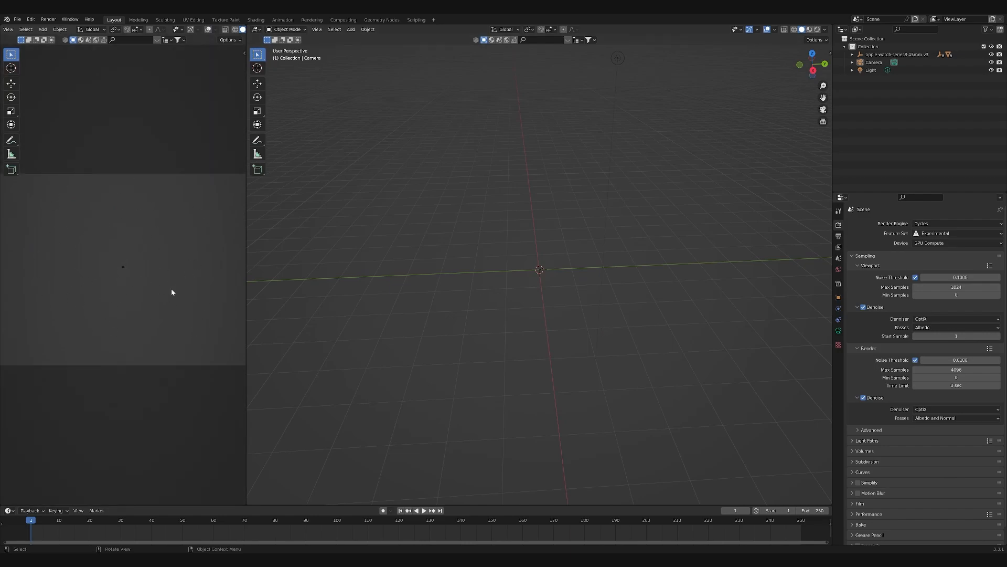
- Set the camera's X, Y and Z location to 0 m
click(440, 262)
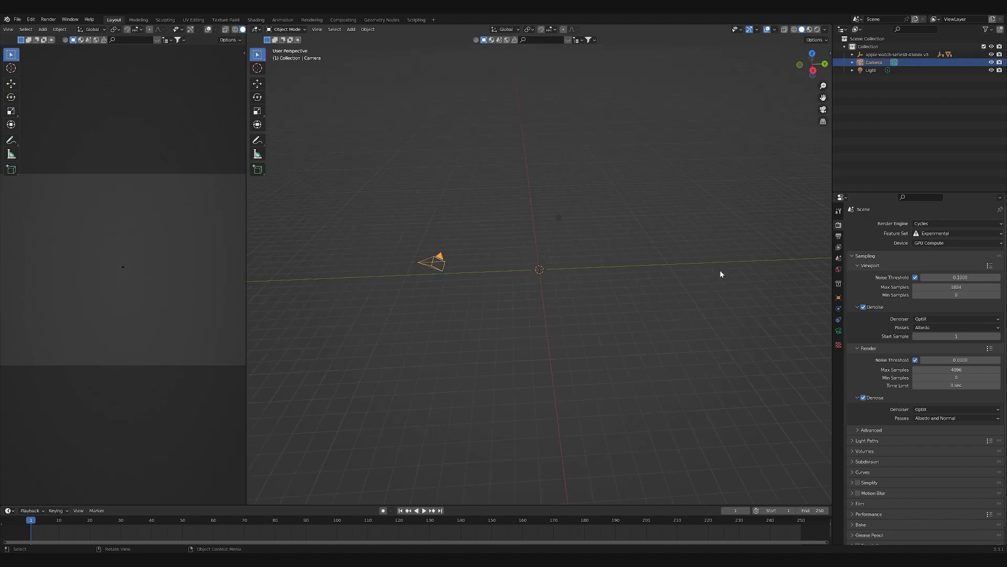
click(838, 297)
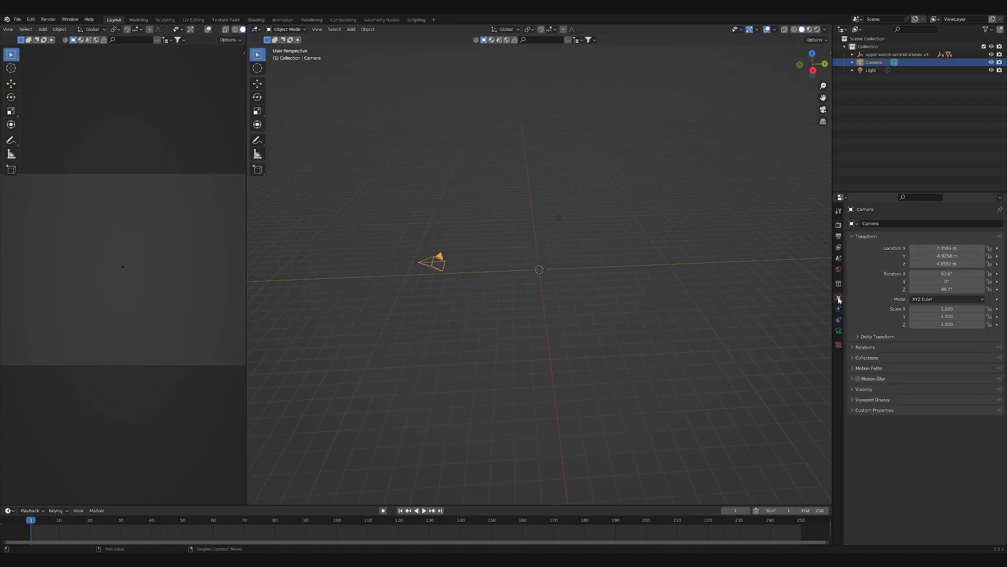
click(951, 248)
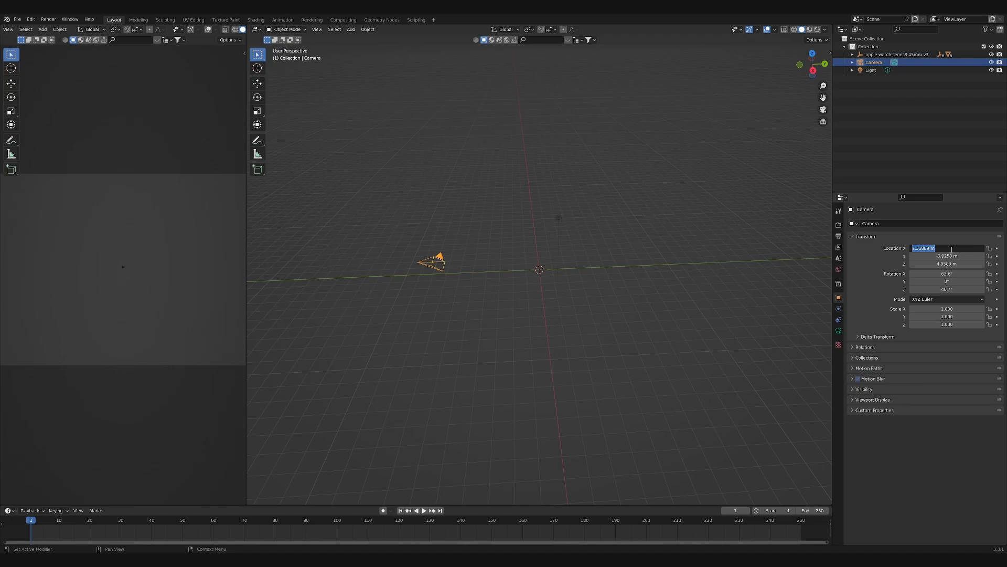
click(967, 268)
drag(953, 248, 952, 264)
text(0)
key(Return)
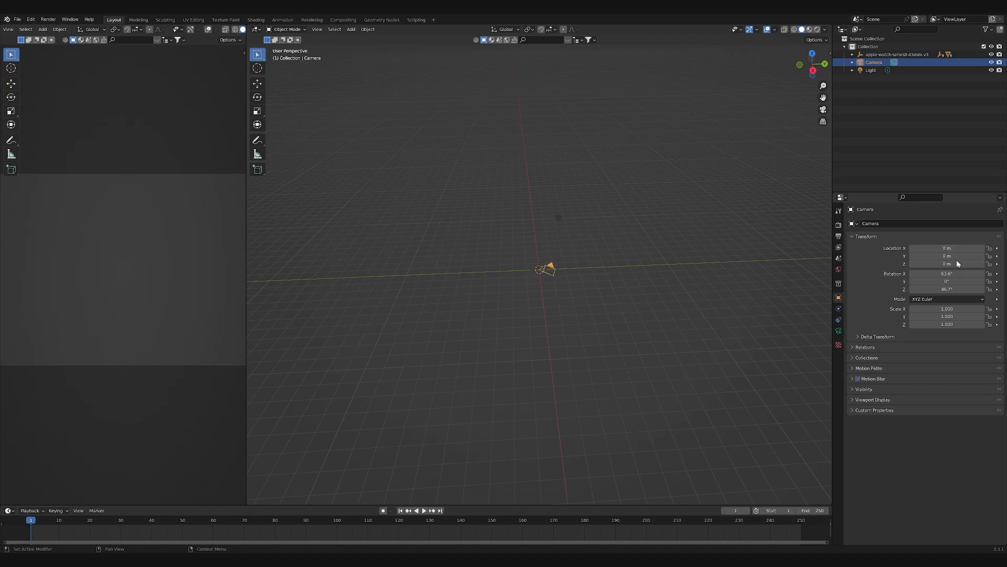
- Set the camera's rotation to 90° on X and 0° on Z
click(948, 273)
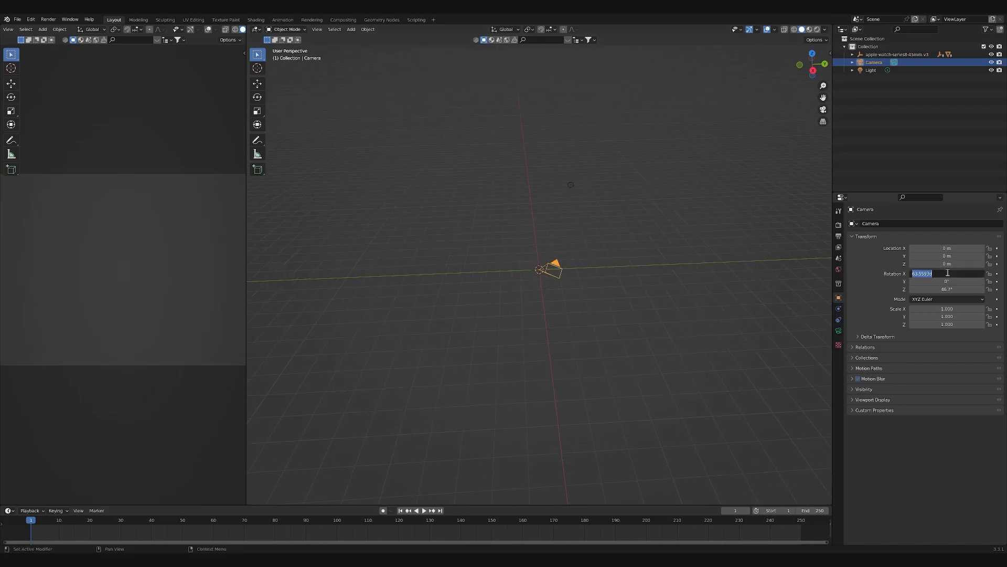
text(90)
key(Return)
click(955, 289)
text(0)
key(Return)
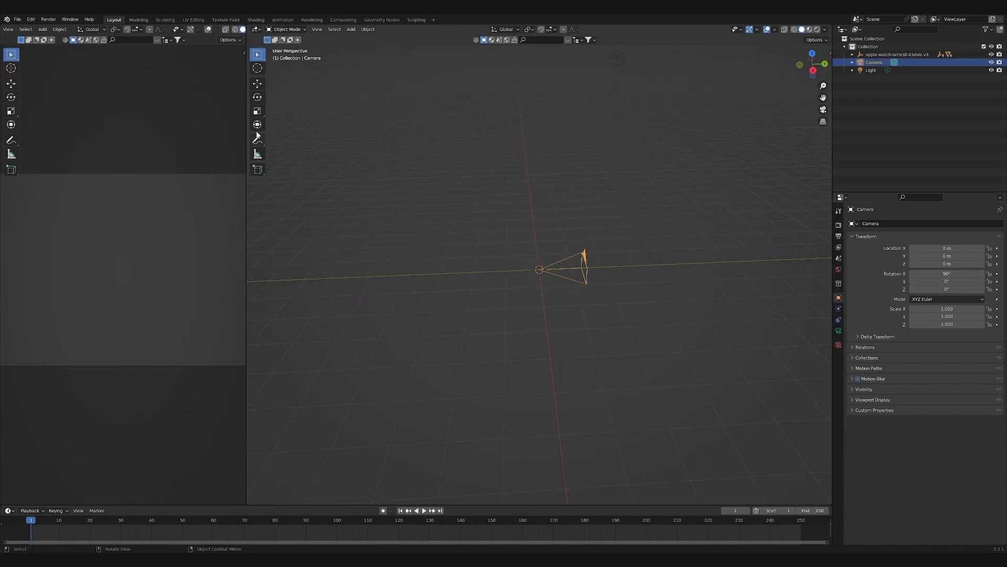
- Move the camera back along the Y axis to about -3.1 m
click(257, 83)
drag(573, 270, 473, 247)
click(473, 242)
click(486, 269)
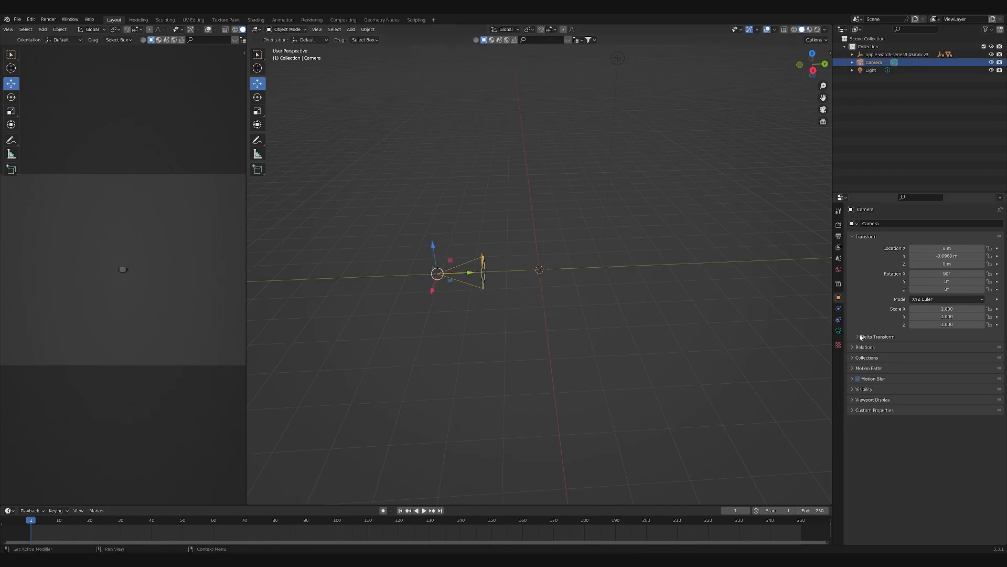
- Set the camera's focal length to 135 mm and move the camera closer to the watch along Y
click(838, 331)
click(955, 261)
text(1)
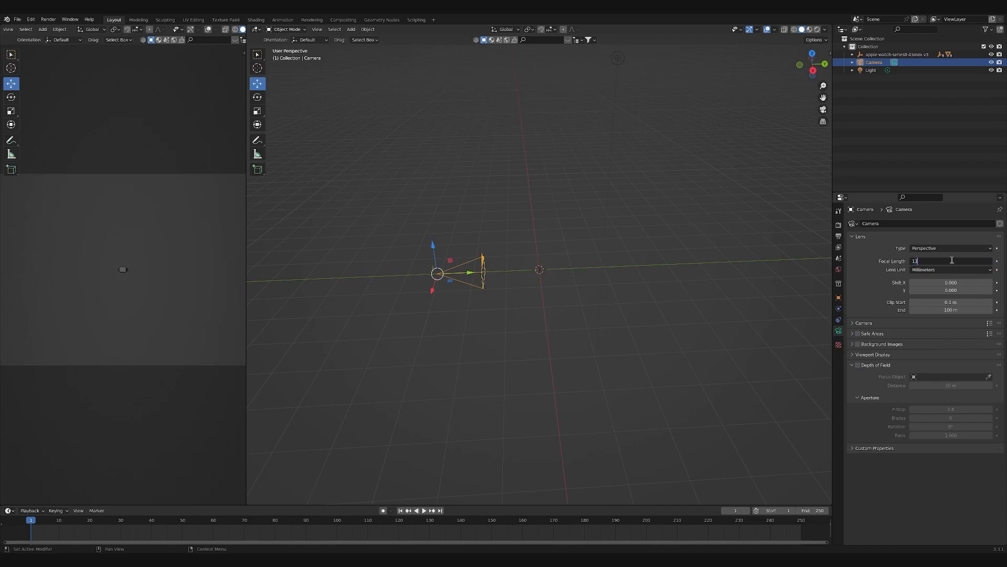
text(35)
key(Return)
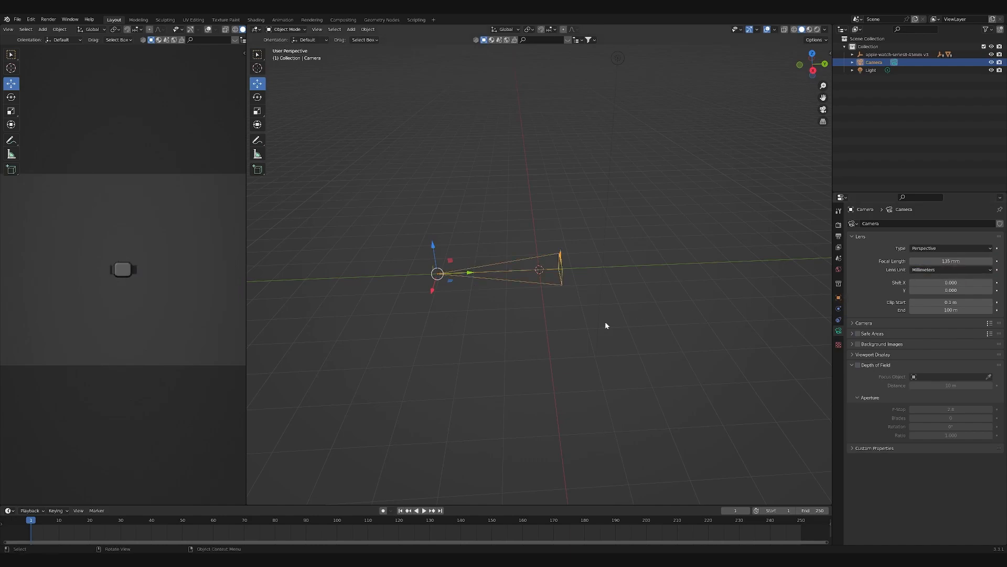
drag(469, 273, 505, 245)
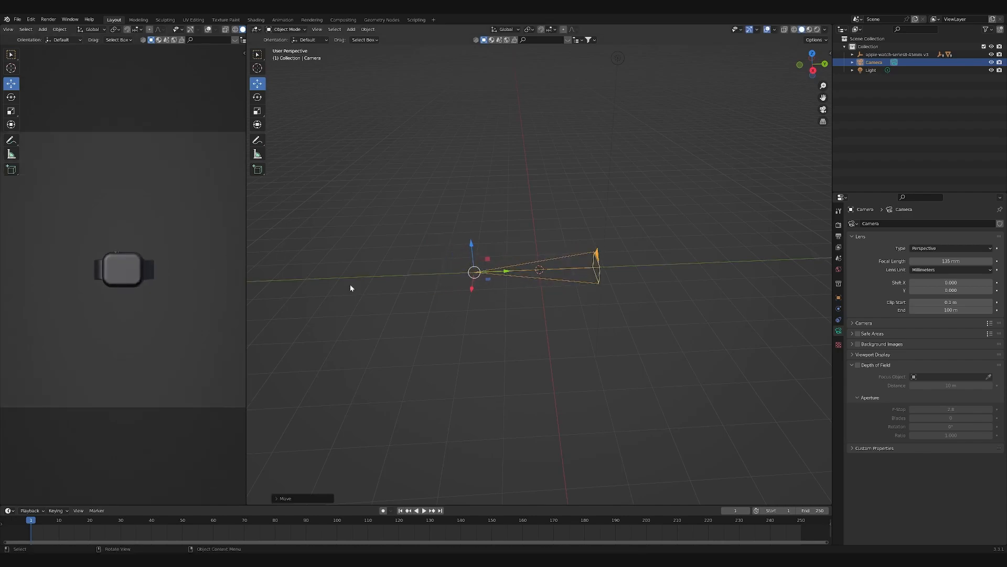
- Rotate the whole watch model 90° in the front view so that it stands upright
middle_drag(528, 297, 554, 298)
scroll(554, 298, up, 16)
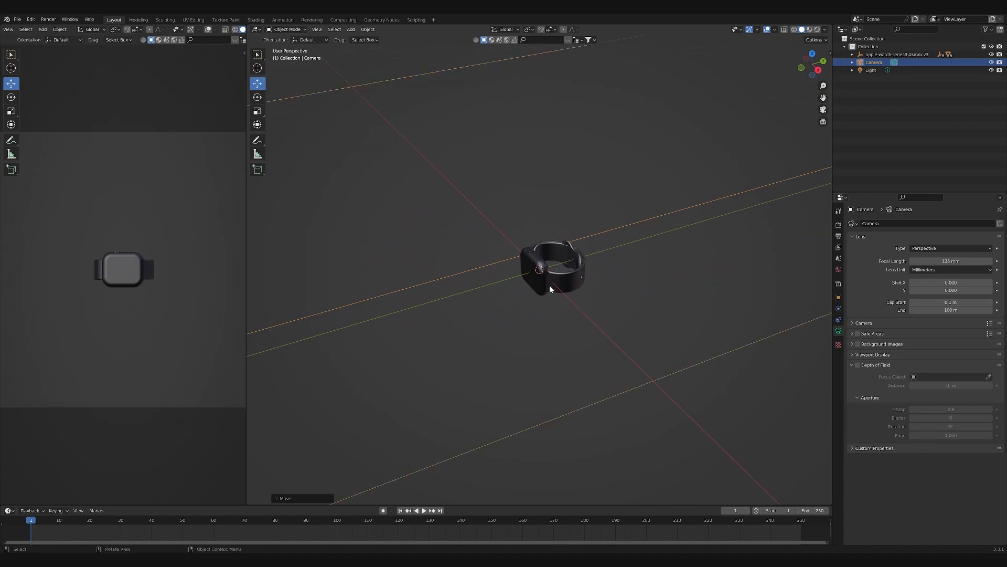
click(533, 265)
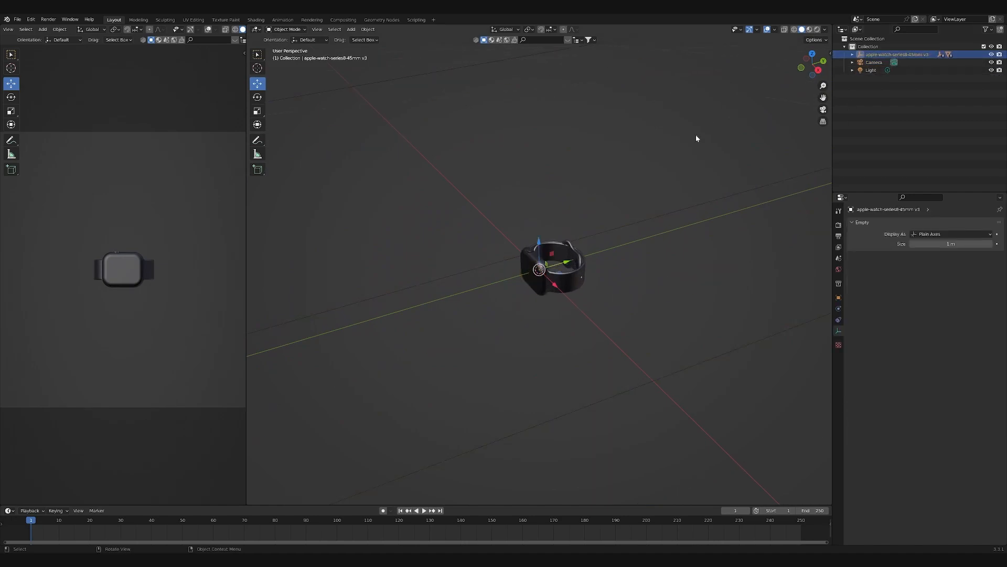
click(802, 68)
text(r)
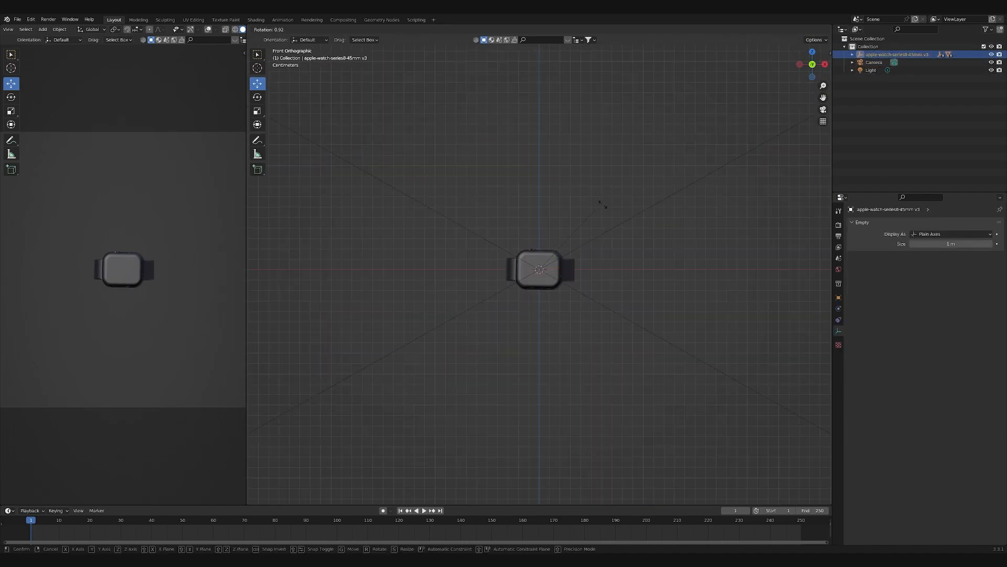
text(90)
key(Return)
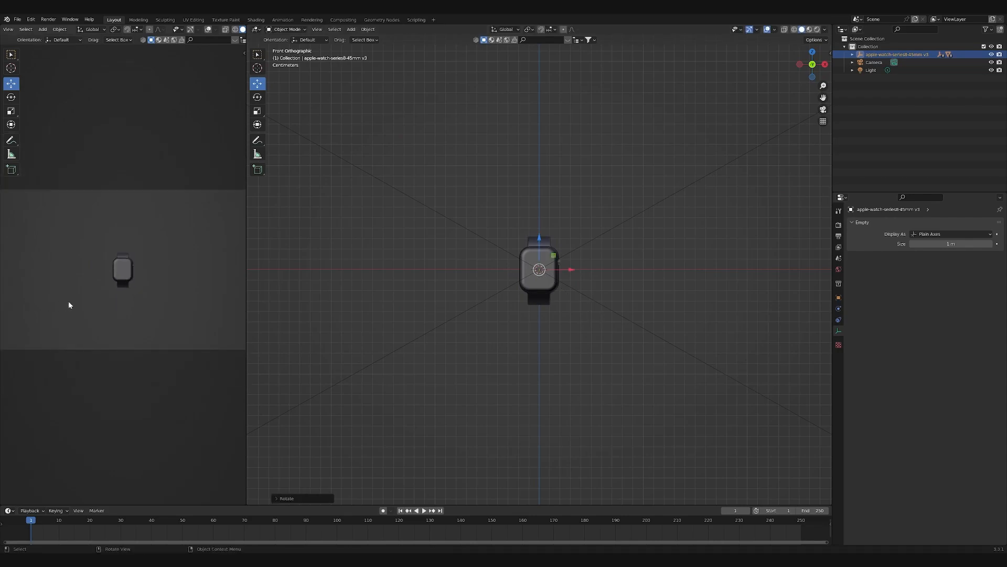
- Remove the imported materials from the watch's glass, top lug strap and case
click(618, 212)
middle_drag(618, 212, 828, 254)
middle_drag(792, 322, 547, 252)
scroll(565, 258, up, 3)
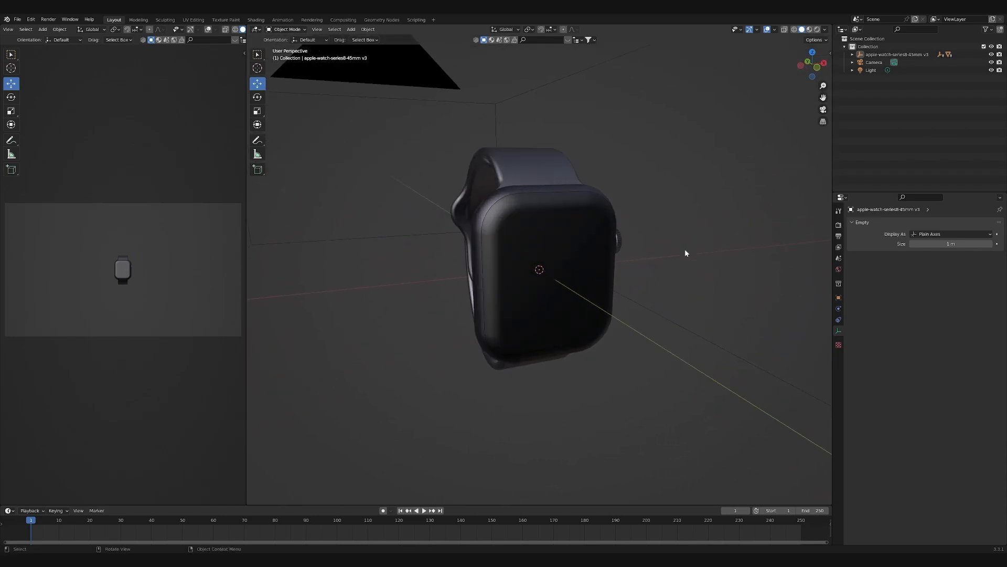
middle_drag(535, 208, 557, 292)
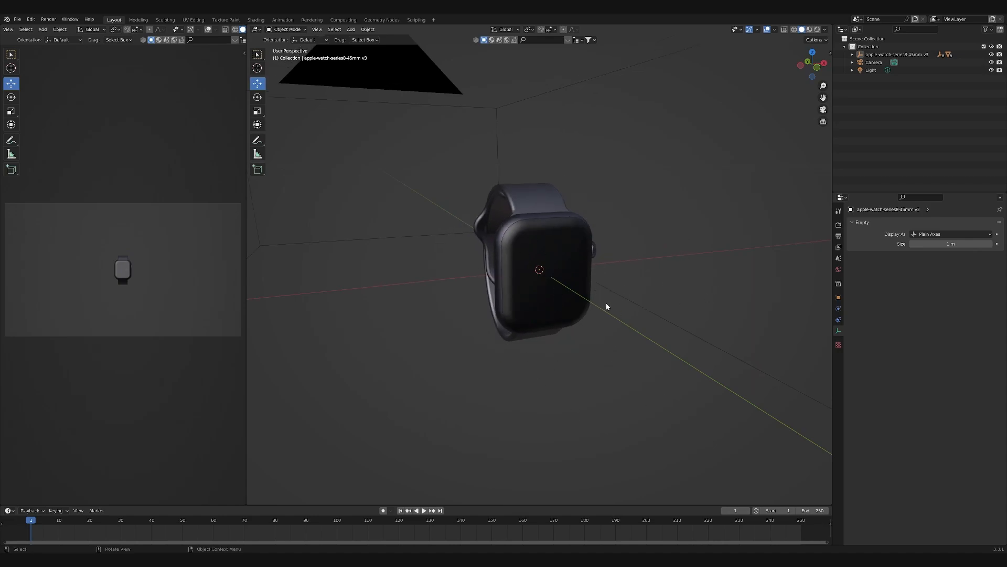
click(577, 294)
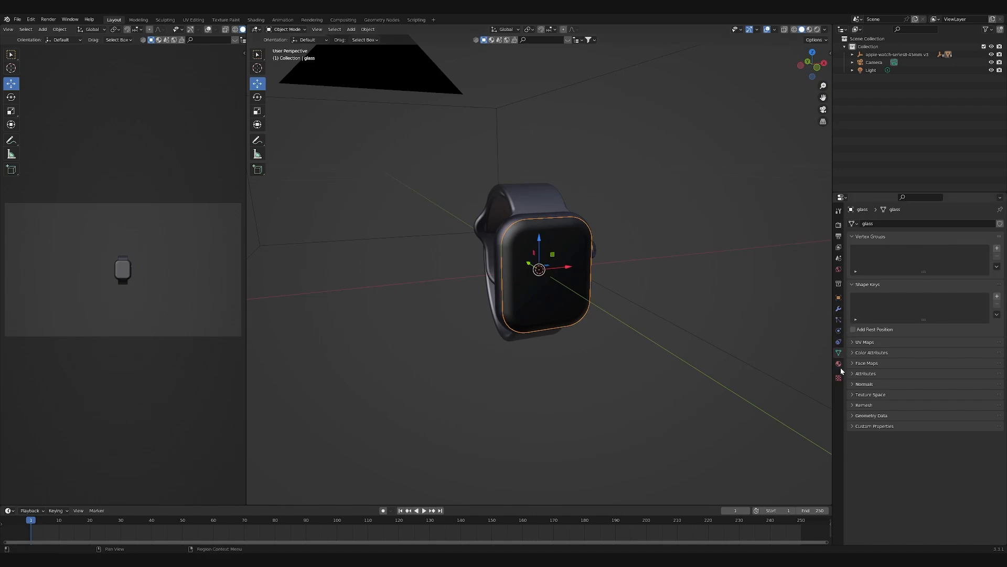
click(839, 363)
click(1000, 232)
click(545, 202)
click(1000, 231)
click(497, 210)
click(1000, 232)
click(516, 228)
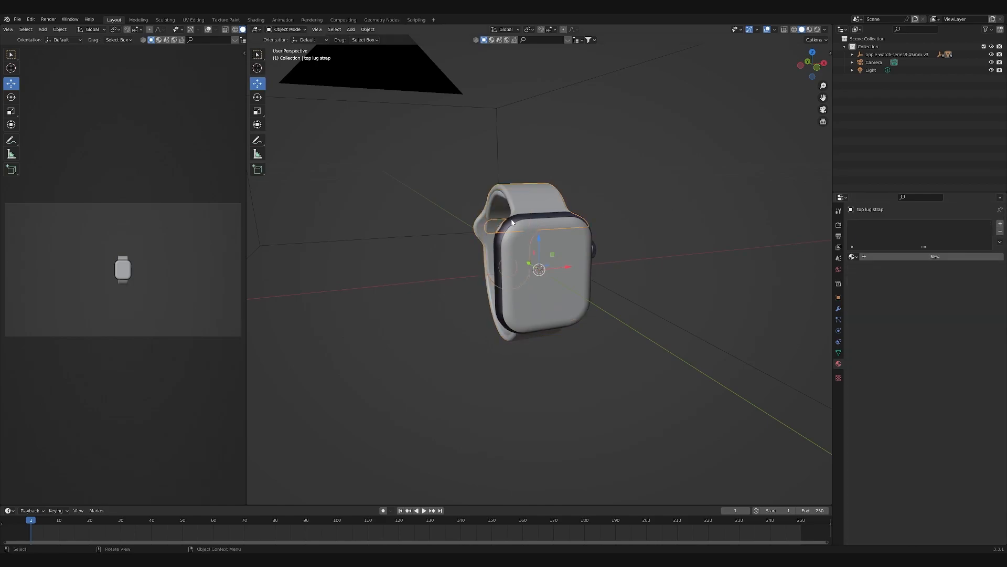
click(1000, 232)
- Remove the imported materials from the bottom lug strap and the remaining parts at the back of the watch
middle_drag(651, 273, 656, 294)
click(546, 251)
click(1000, 231)
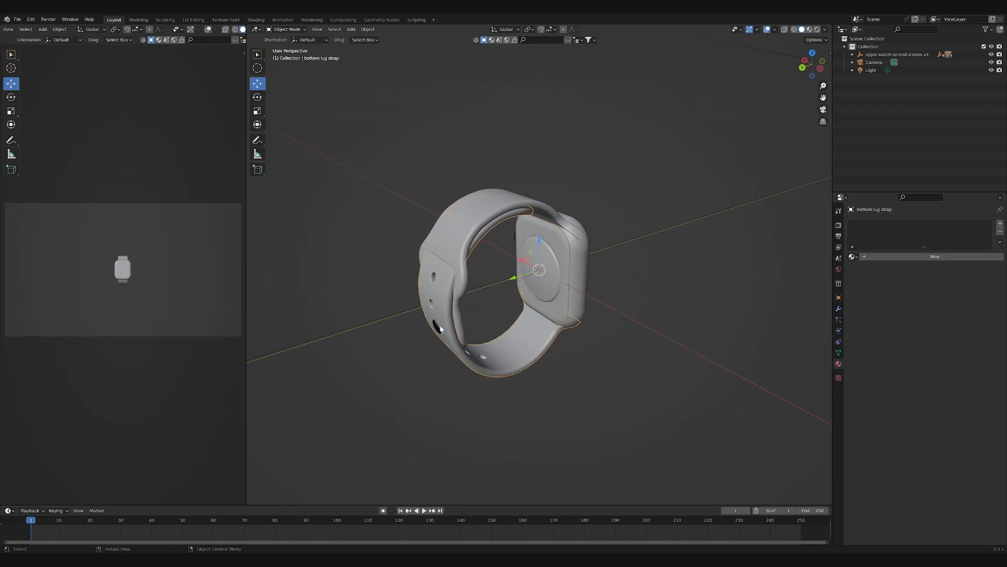
click(457, 321)
click(1001, 232)
- Remove the imported materials from the winder and its red ring
middle_drag(745, 231, 559, 277)
click(558, 277)
click(1000, 232)
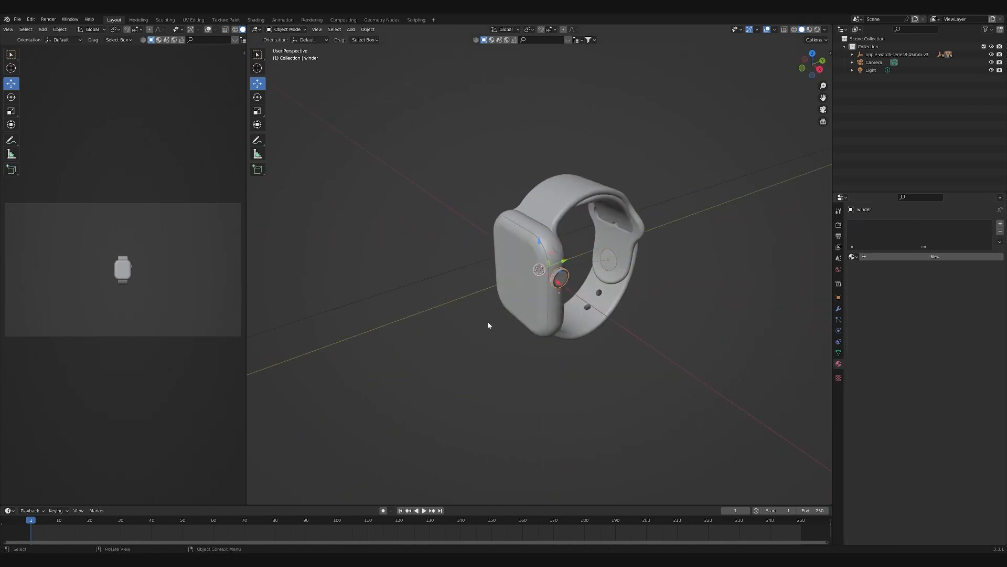
scroll(533, 301, up, 2)
click(580, 279)
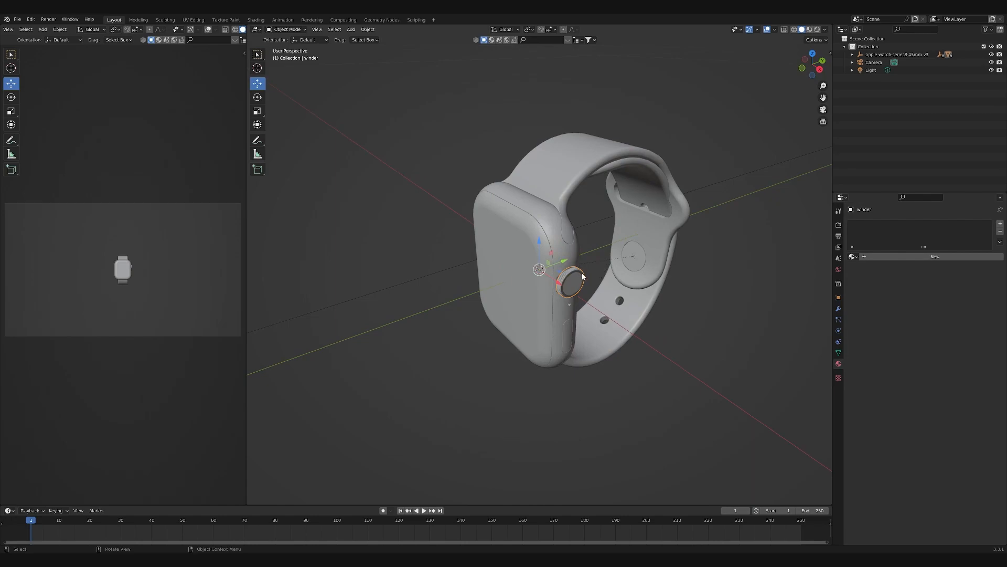
click(1001, 231)
click(627, 342)
middle_drag(627, 342, 588, 298)
scroll(653, 297, down, 4)
scroll(577, 284, down, 2)
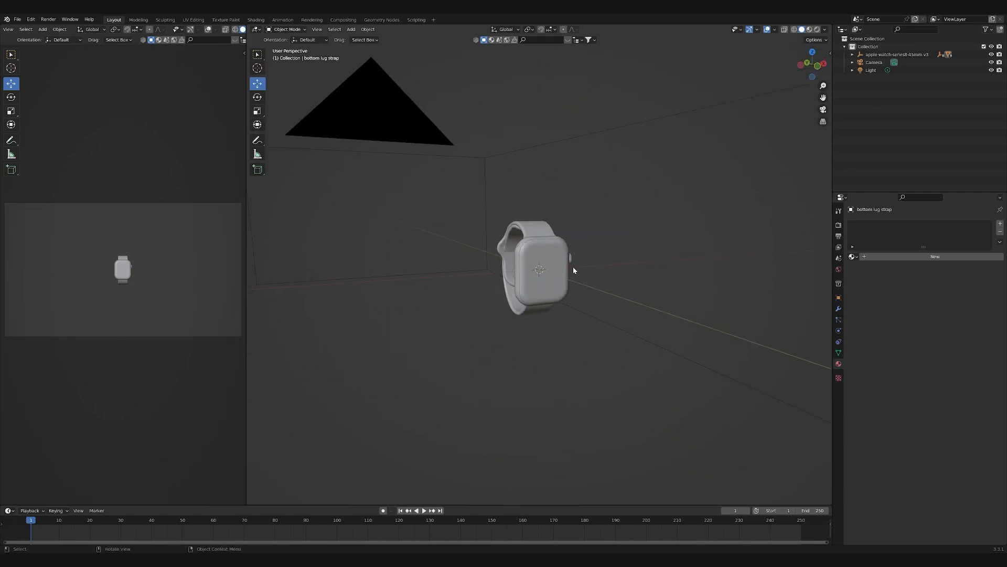
- Examine the watch model from the front and from the winder side
scroll(614, 293, up, 4)
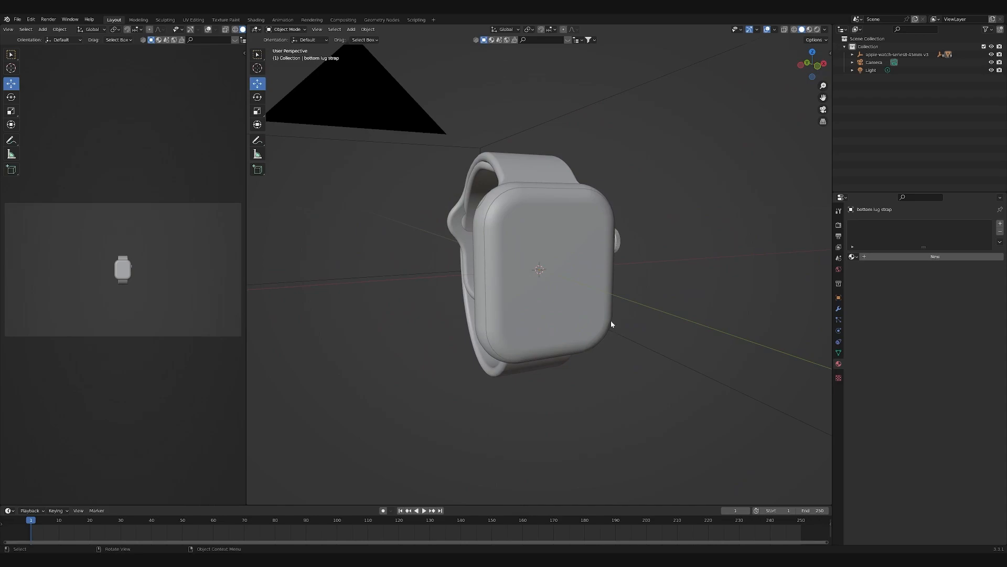
scroll(611, 321, down, 2)
middle_drag(655, 261, 594, 319)
middle_drag(604, 271, 525, 262)
scroll(511, 258, up, 3)
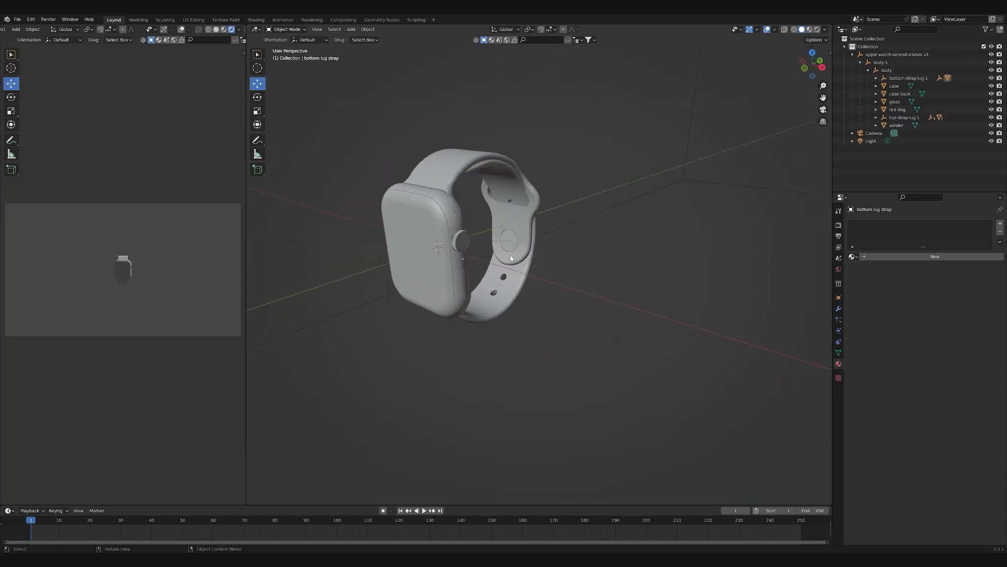
scroll(604, 241, down, 3)
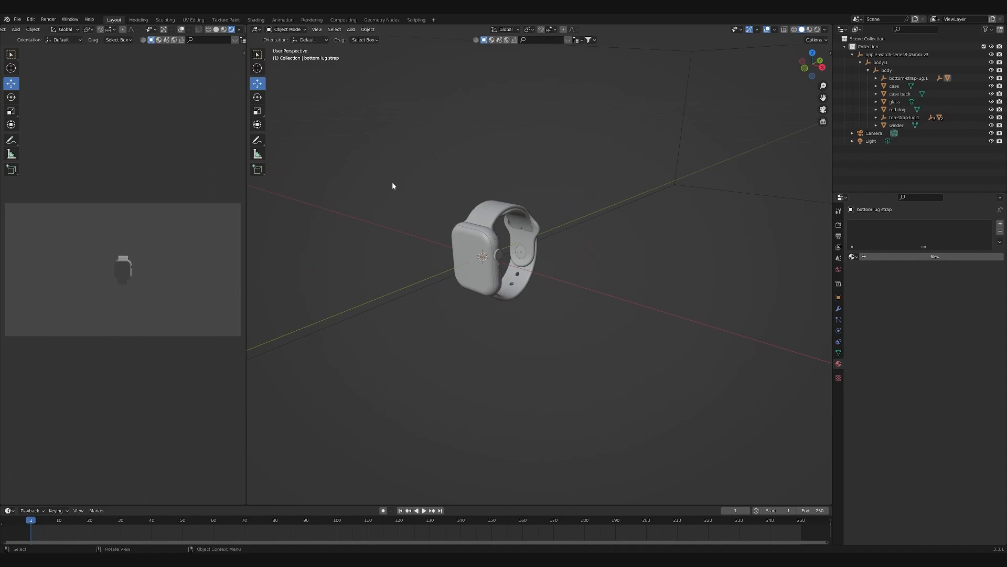
scroll(471, 273, up, 3)
scroll(457, 236, down, 6)
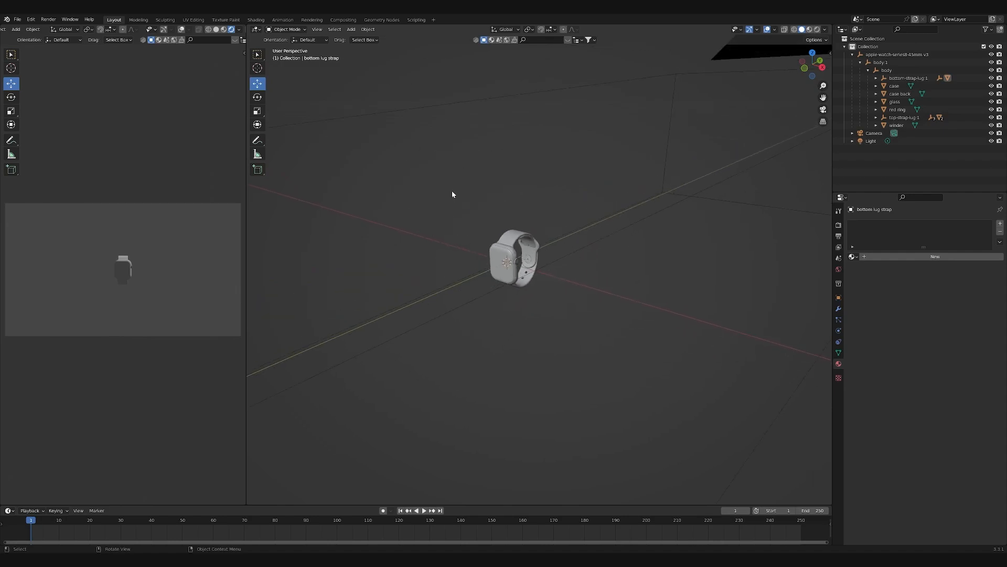
- Apply the scale to all parts of the watch model and deselect them
drag(469, 172, 598, 370)
drag(584, 194, 593, 267)
scroll(591, 269, up, 8)
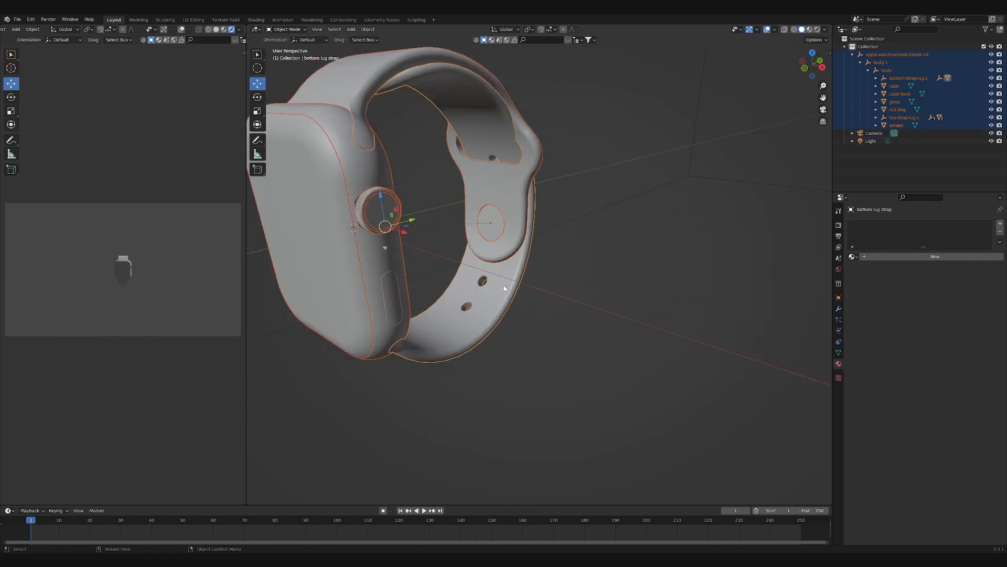
right_click(535, 261)
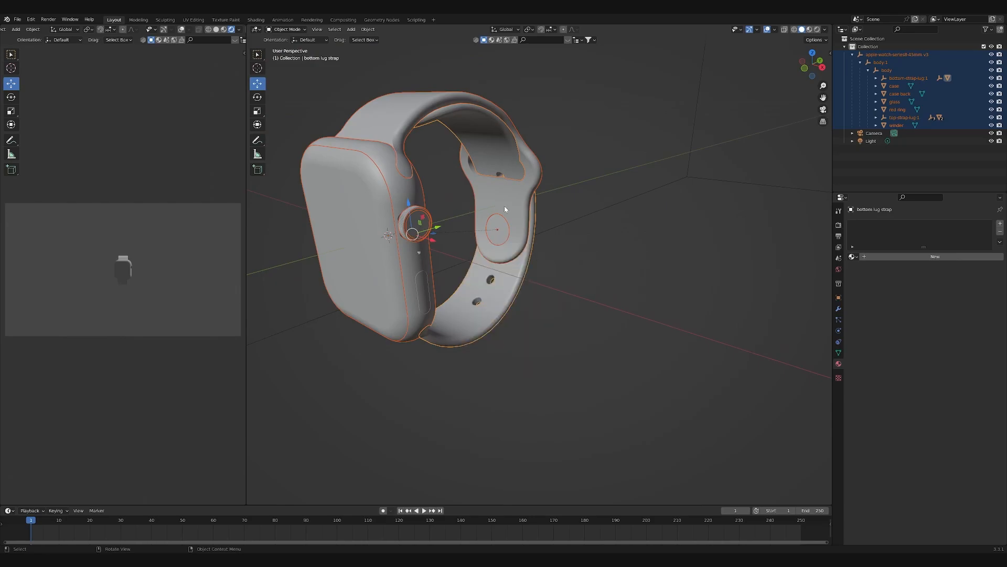
key(ctrl+a)
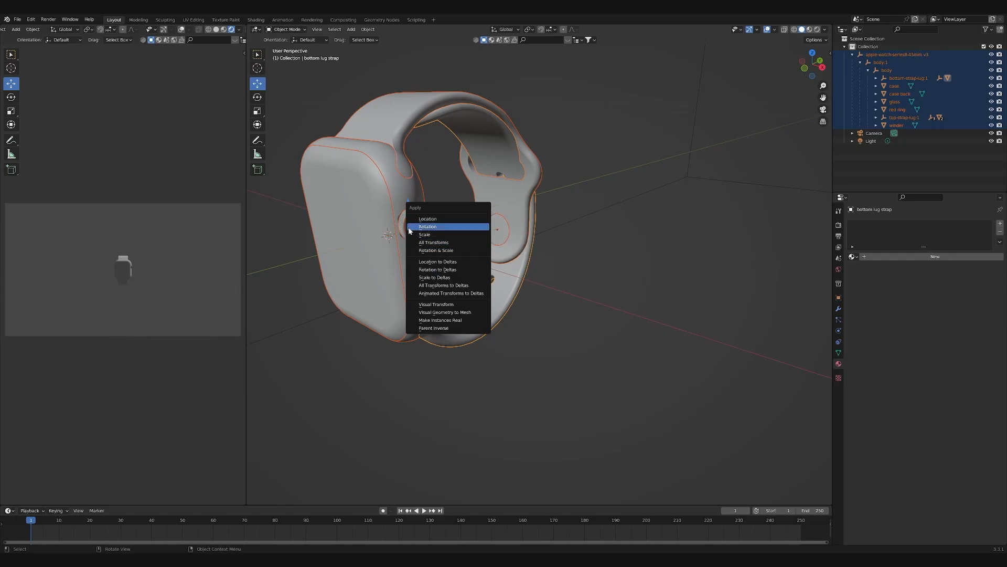
click(439, 237)
middle_drag(463, 393, 481, 384)
click(481, 383)
- Create a new material named "Strap lug material orange" on the bottom lug strap
scroll(493, 356, down, 3)
scroll(523, 266, up, 8)
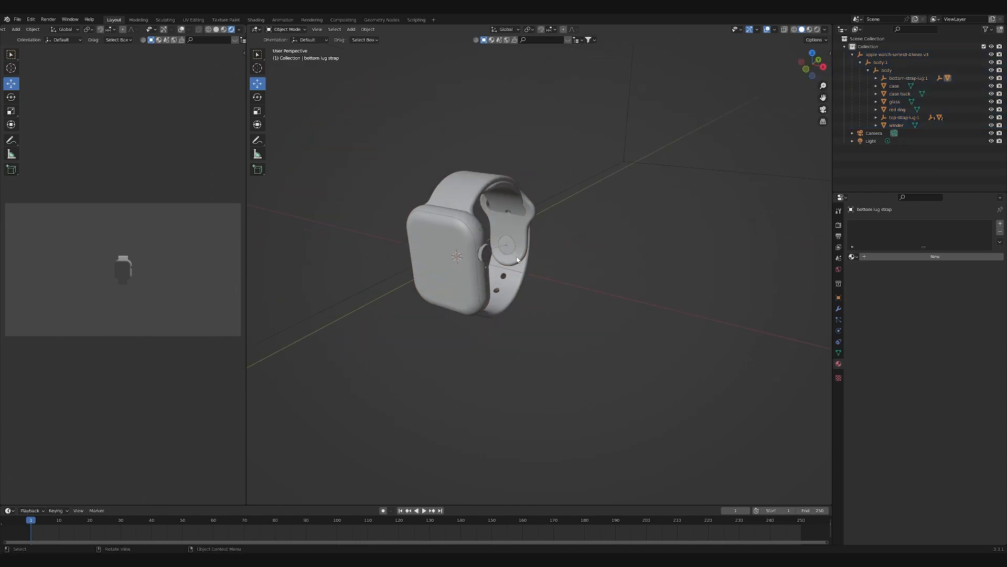
middle_drag(537, 314, 685, 292)
scroll(677, 291, down, 8)
click(558, 282)
scroll(732, 282, up, 5)
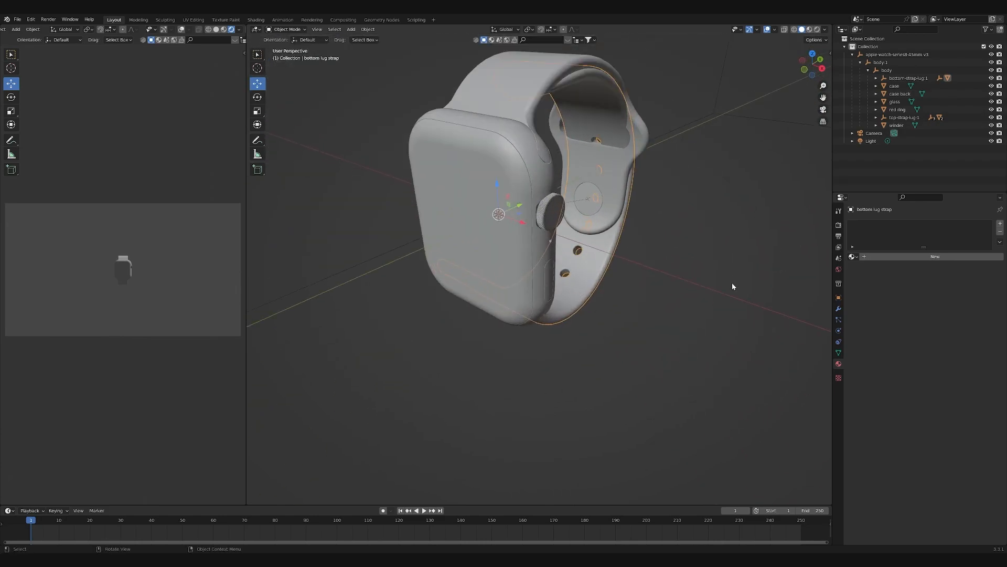
click(935, 256)
double_click(887, 225)
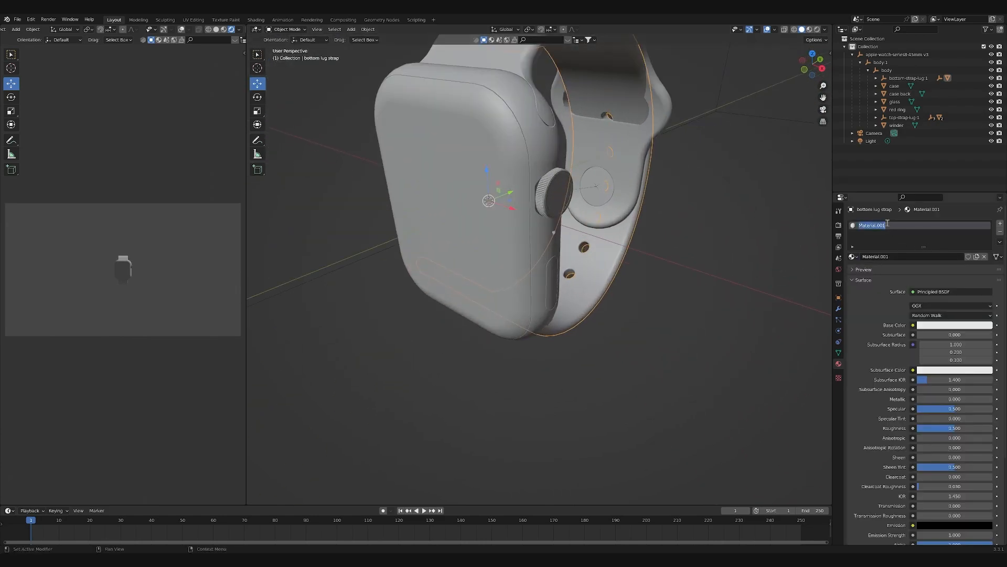
text(s)
text(orange)
key(Return)
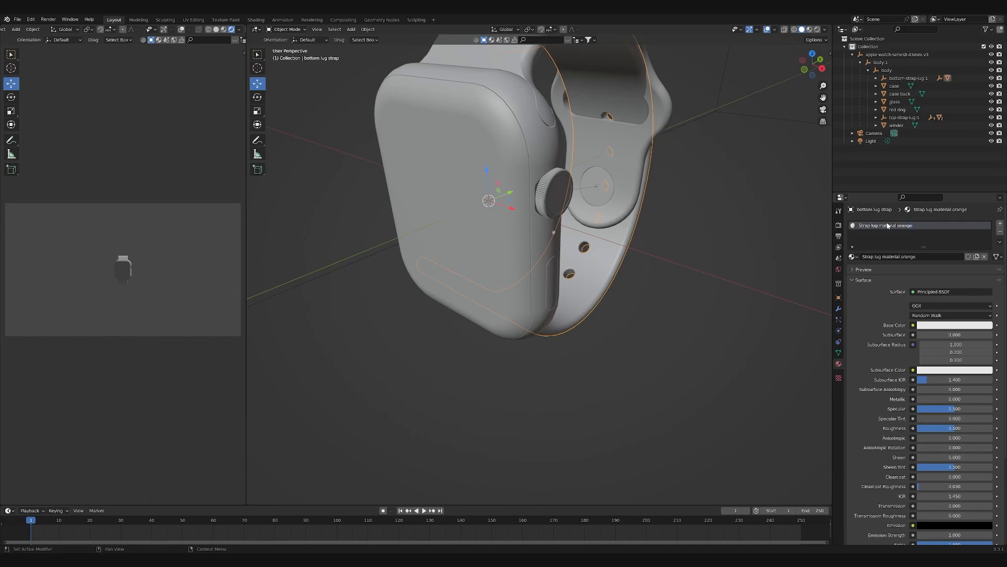
- Switch to the Shading workspace with a rendered preview and frame the watch from the winder side
click(256, 19)
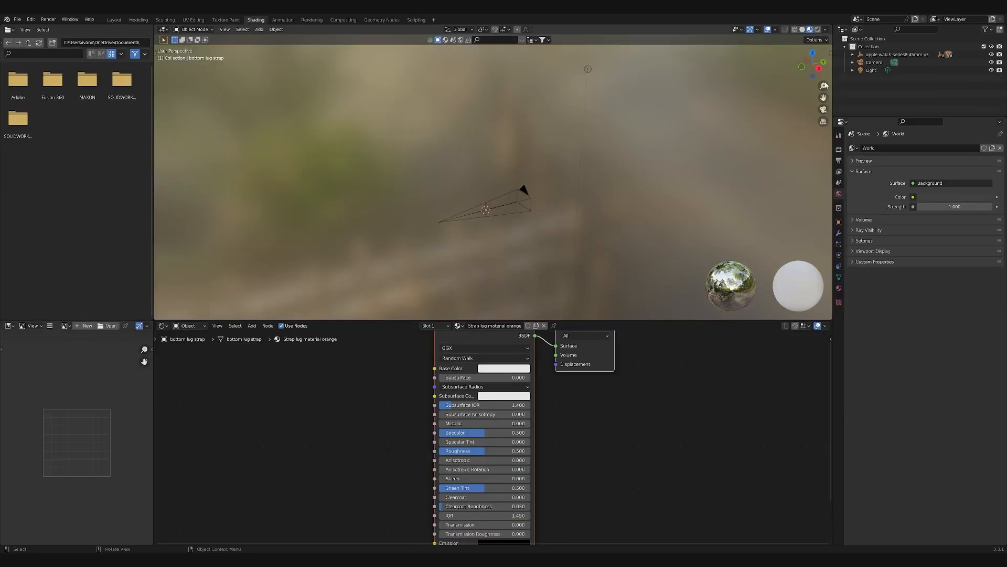
click(818, 29)
scroll(486, 258, up, 6)
middle_drag(542, 264, 415, 272)
scroll(451, 336, up, 2)
scroll(503, 247, up, 10)
mouse_move(477, 255)
middle_down()
mouse_move(472, 244)
mouse_move(435, 258)
mouse_move(459, 259)
middle_up()
scroll(436, 258, down, 1)
scroll(435, 257, up, 1)
click(457, 254)
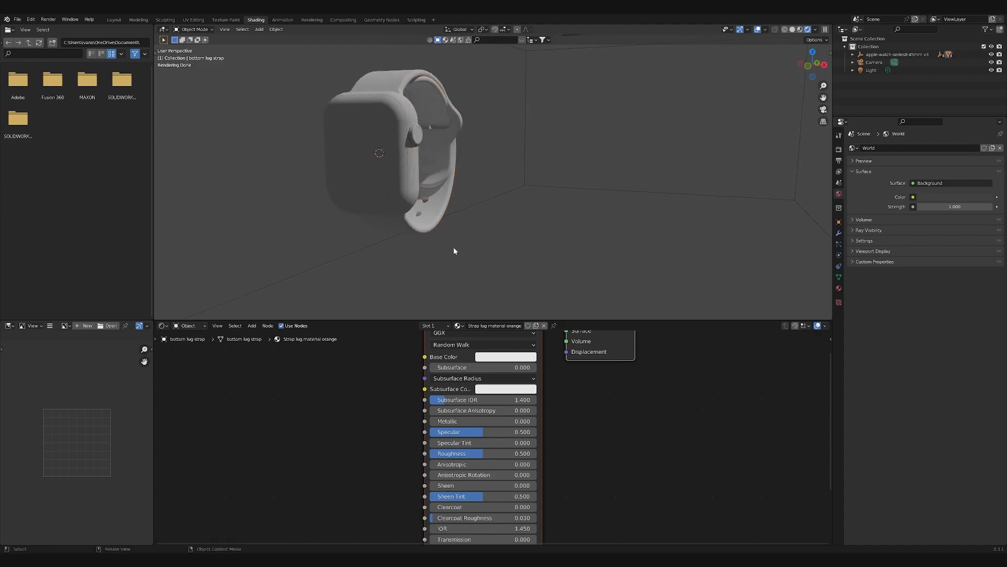
- Set the base color of the strap lug material to a bright orange and look at its RGB and hex values
scroll(493, 436, down, 2)
click(488, 378)
drag(522, 322, 497, 321)
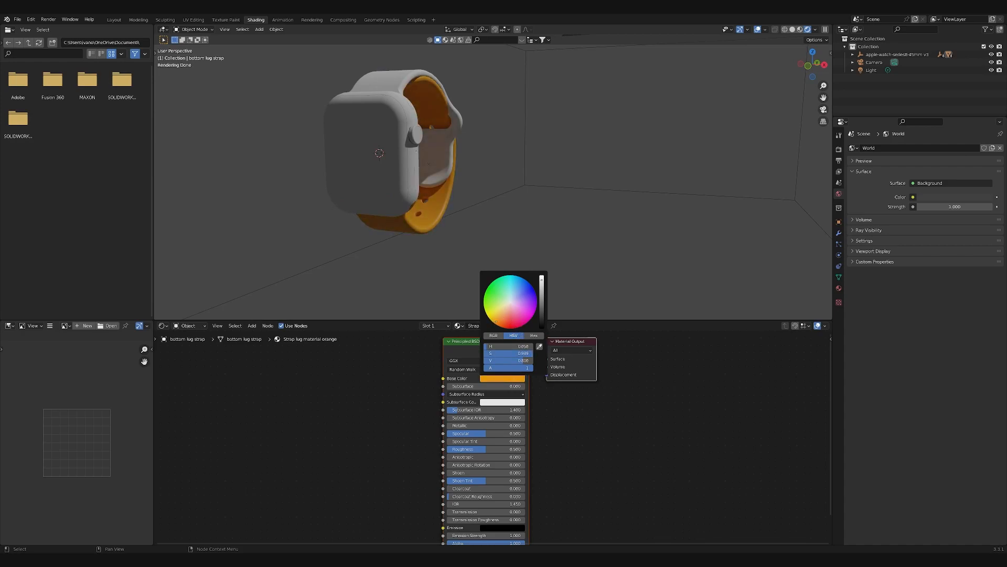
drag(542, 283, 542, 276)
scroll(405, 254, up, 6)
scroll(405, 254, down, 6)
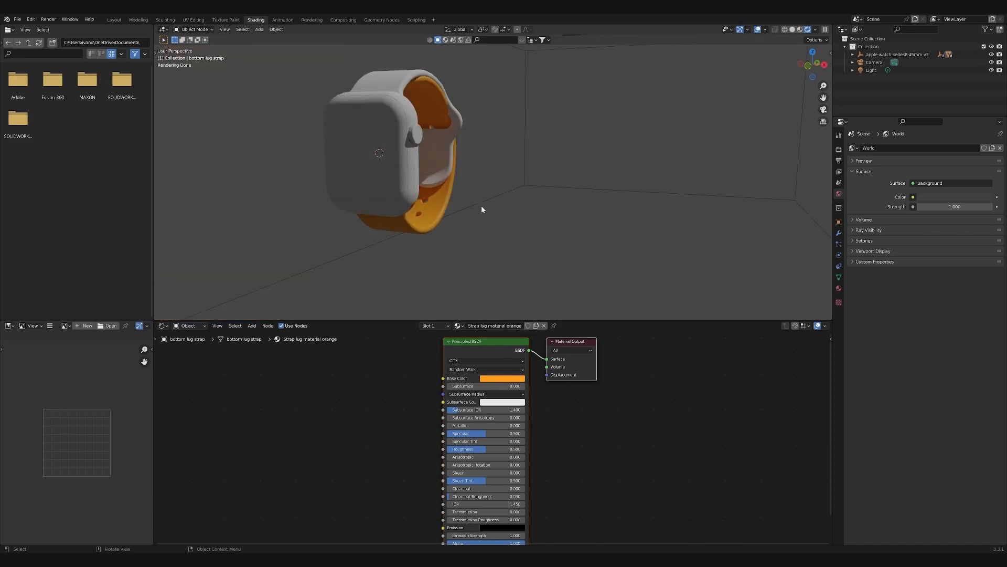
click(489, 380)
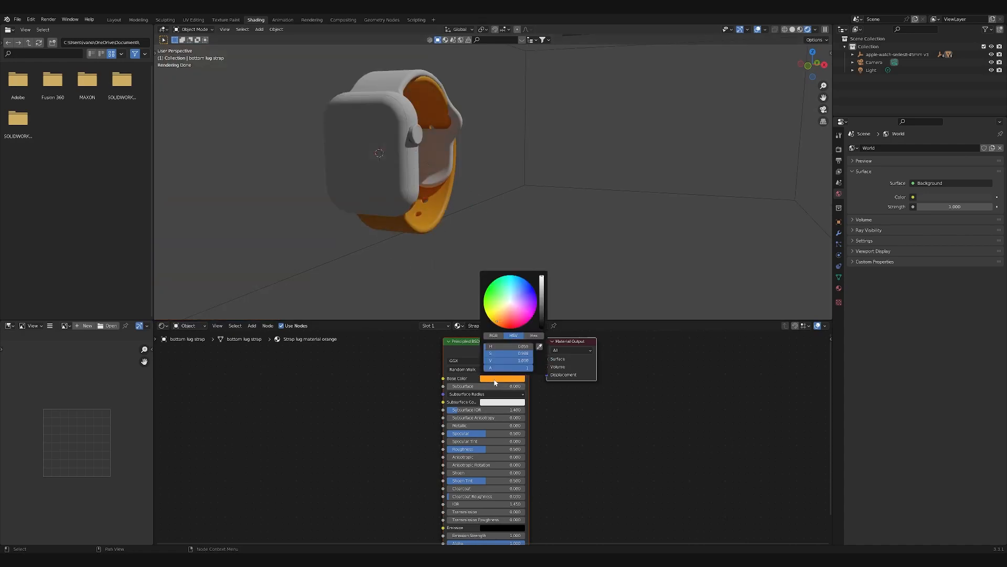
click(493, 336)
click(533, 336)
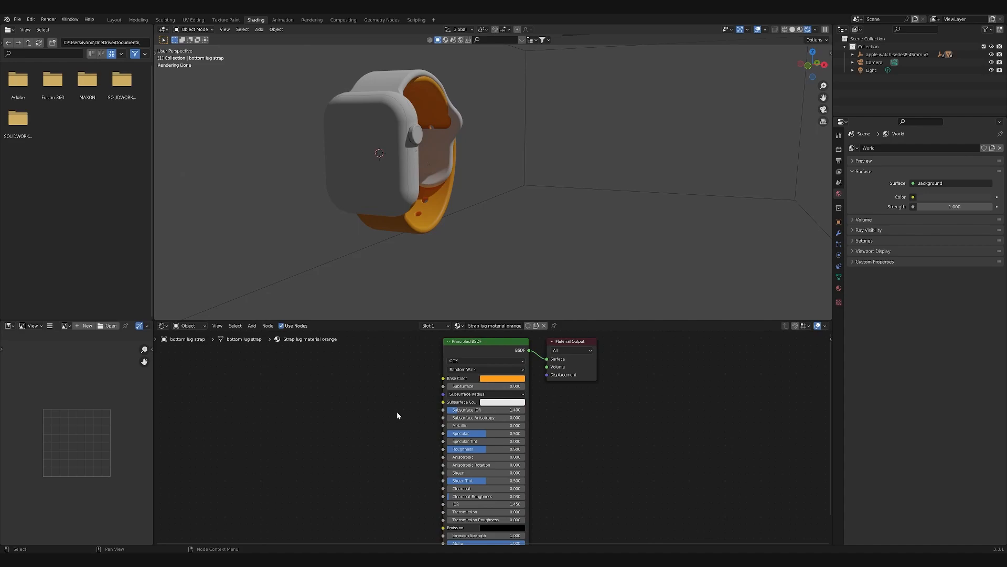
- Open the application preferences
click(32, 19)
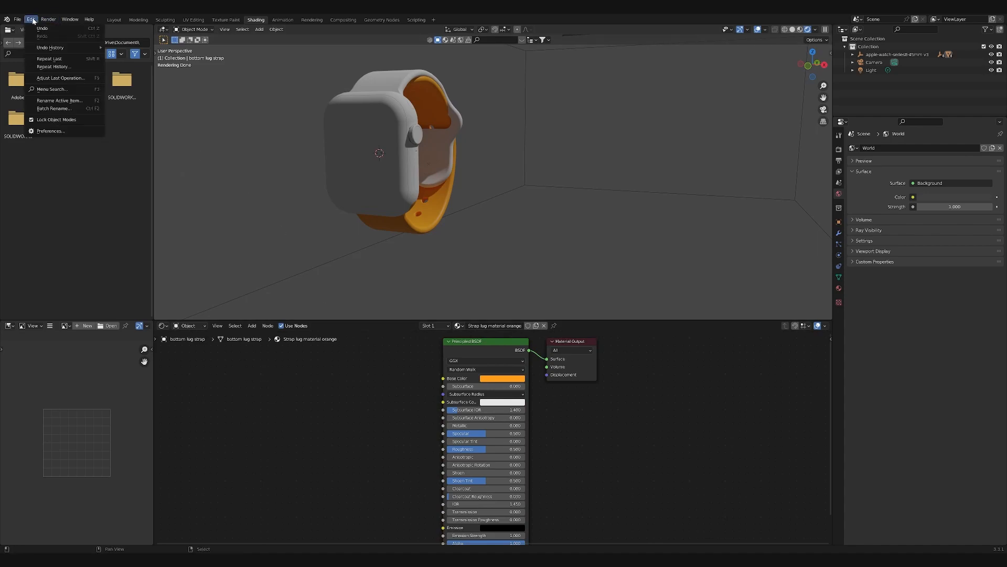
click(55, 132)
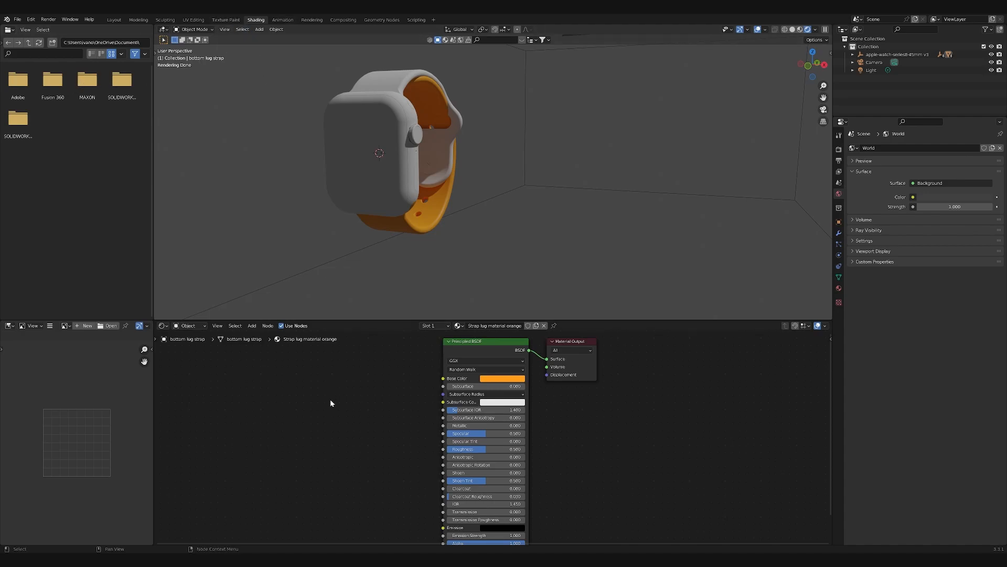
- Add a Voronoi Texture node with linked Mapping and Texture Coordinate nodes to the strap material, placed well before the Principled BSDF
key(shift+a)
click(318, 406)
text(voron)
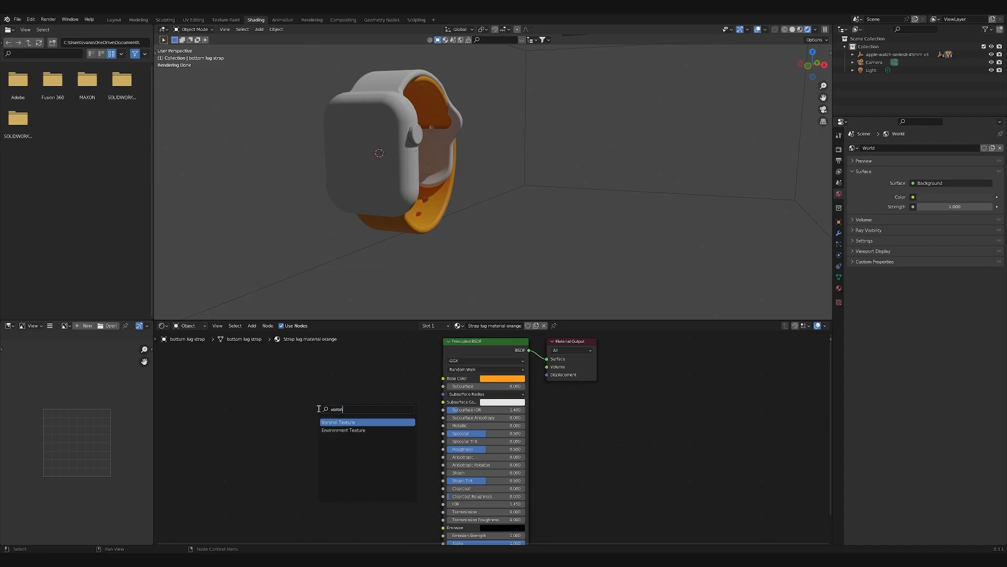
key(Return)
click(305, 383)
drag(326, 385, 305, 387)
key(ctrl+t)
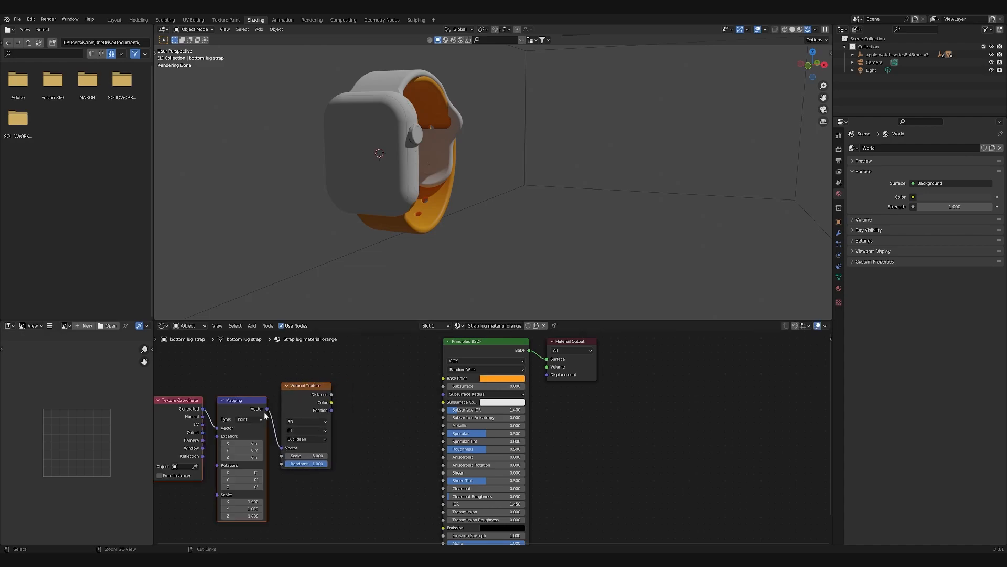
middle_drag(251, 391, 270, 396)
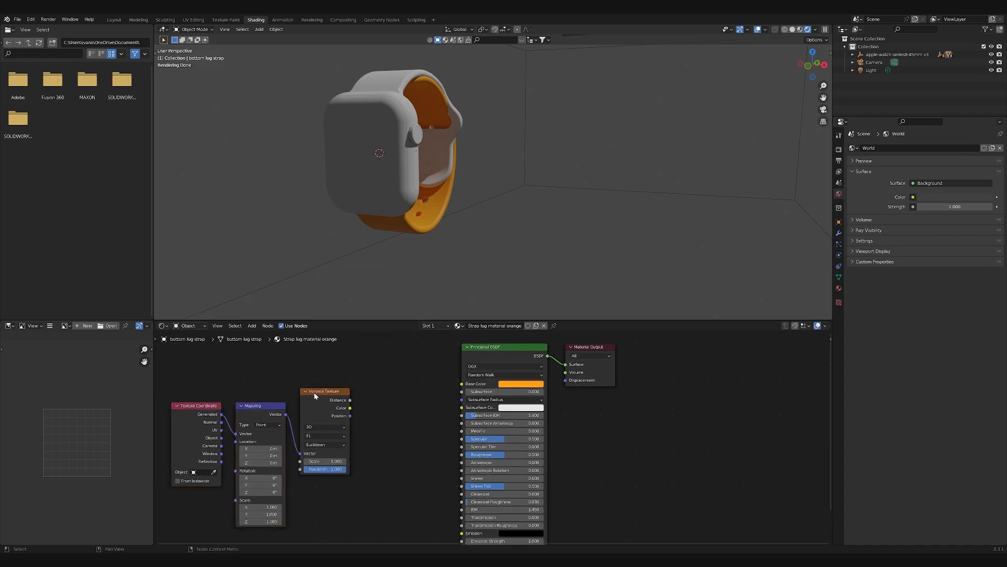
drag(174, 363, 334, 448)
drag(325, 391, 294, 395)
- Add a Color Ramp node between the Voronoi Texture and the Principled BSDF, making room before the shader for another node
click(376, 393)
key(shift+a)
click(361, 397)
text(color ramp)
key(Return)
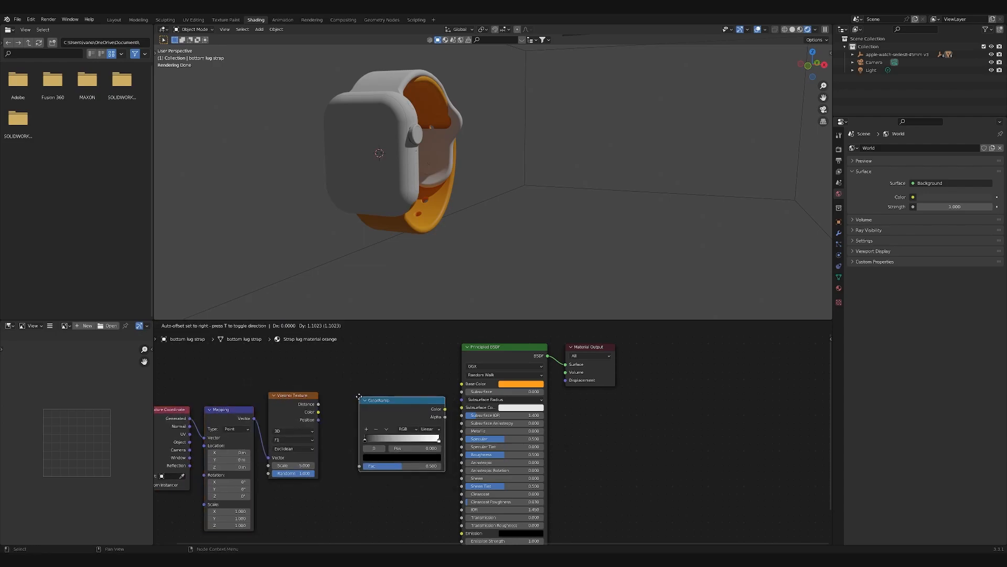
click(331, 424)
key(Home)
drag(227, 357, 455, 453)
key(g)
click(427, 455)
- Add a Bump node and link Voronoi color to the Color Ramp factor, ramp color to Bump height, and Bump normal to the shader's normal
key(shift+a)
click(458, 401)
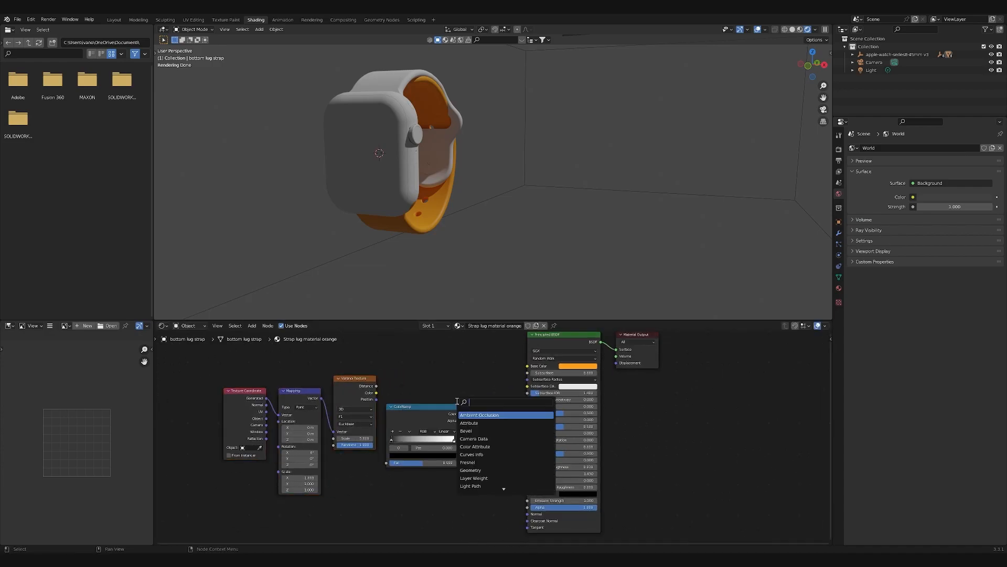
text(bump)
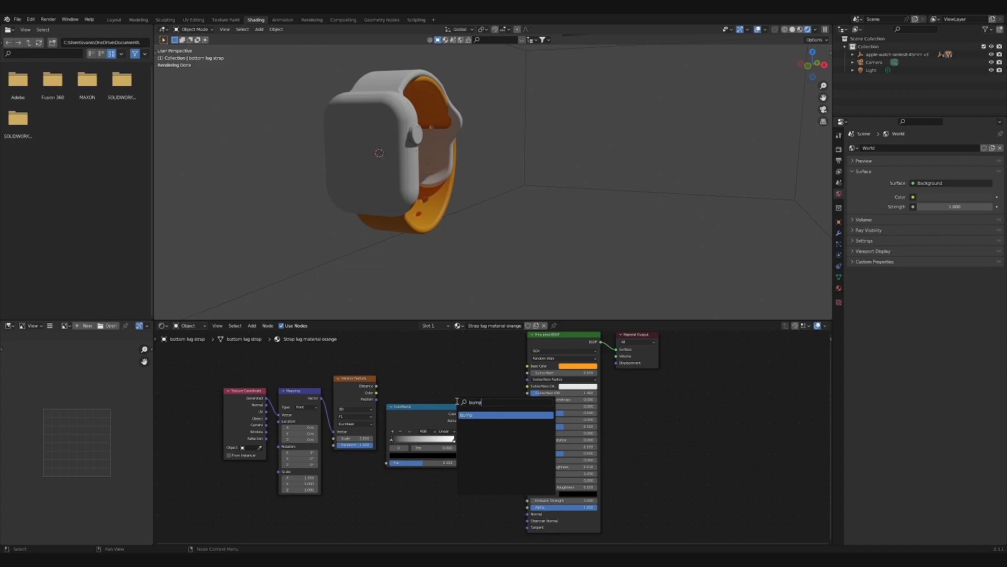
key(Return)
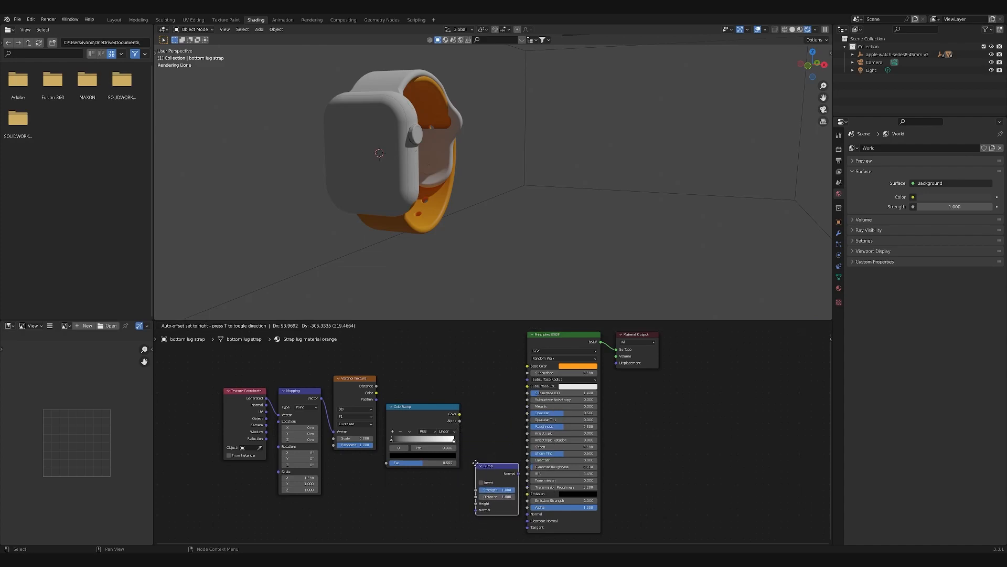
click(470, 463)
drag(495, 470, 528, 514)
drag(484, 475, 488, 460)
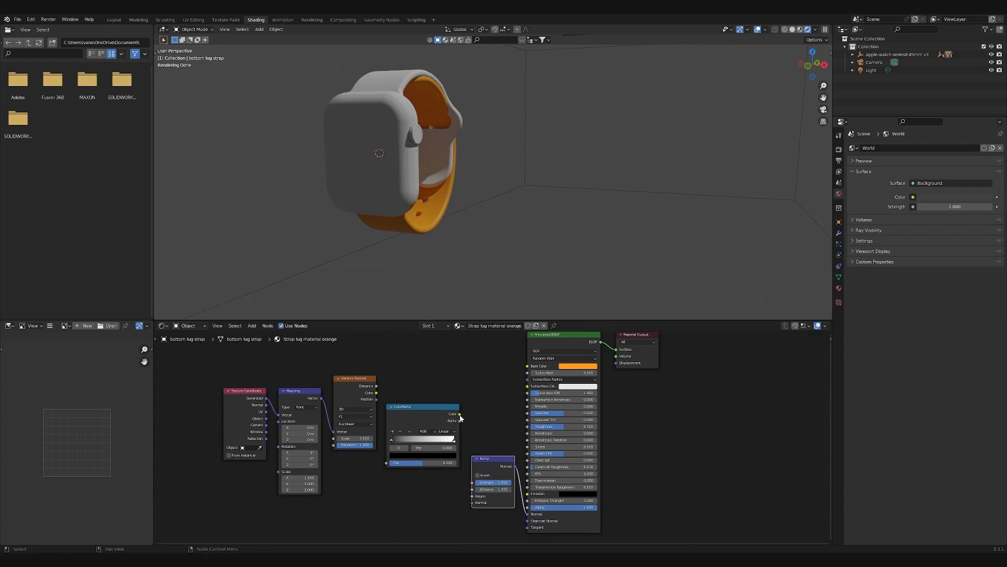
drag(460, 415, 472, 496)
drag(380, 393, 387, 463)
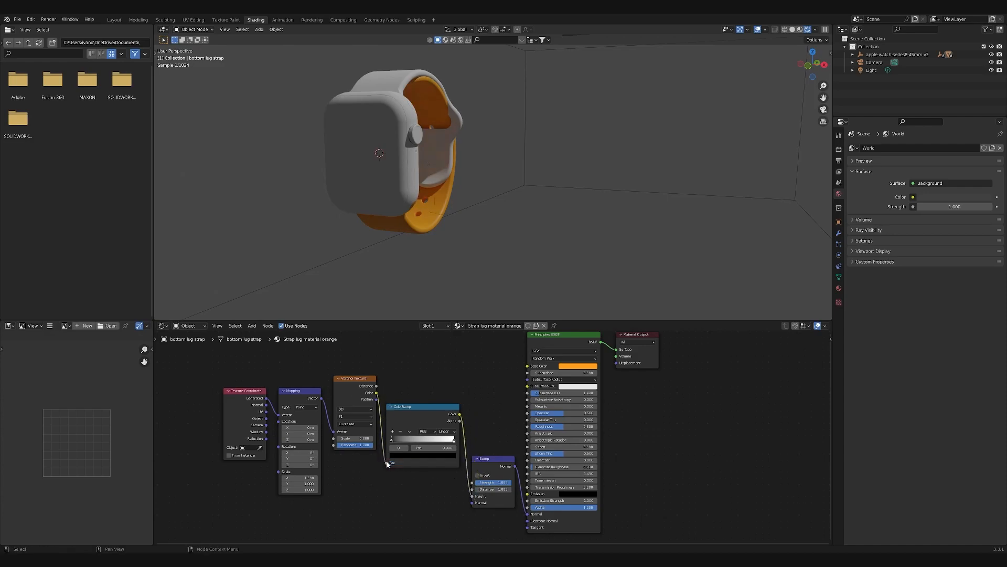
- Try Voronoi Texture scales of 80 and 150 while viewing the strap's holes up close
scroll(437, 274, up, 2)
scroll(432, 274, down, 1)
shift+middle_drag(404, 270, 424, 263)
scroll(423, 264, up, 1)
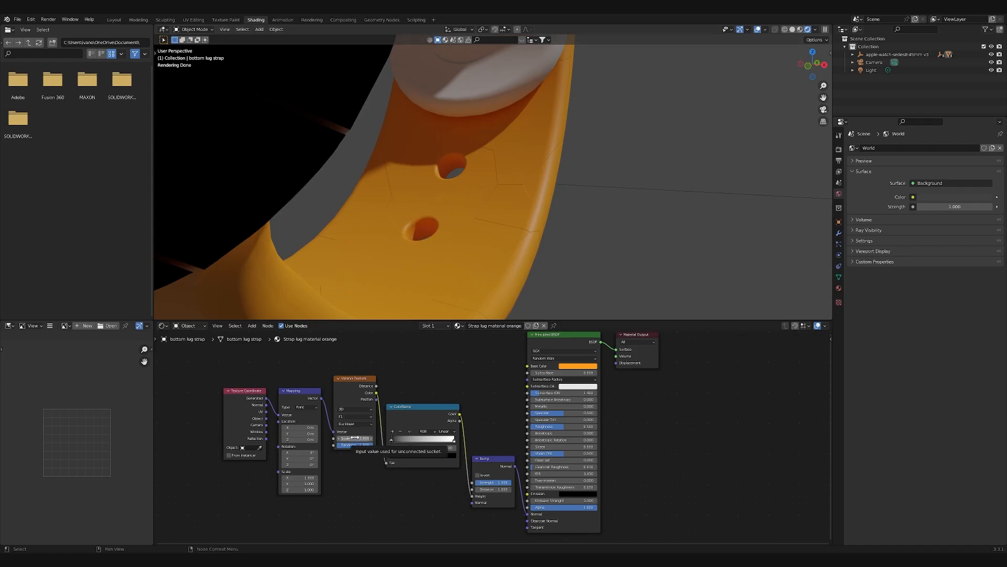
drag(360, 439, 383, 439)
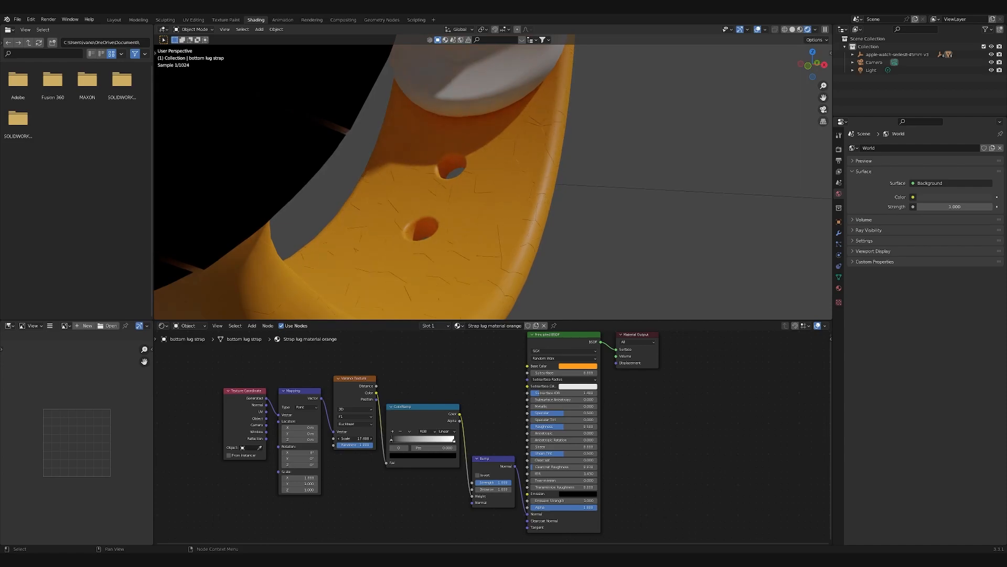
click(353, 439)
text(80)
key(Return)
click(363, 438)
text(150)
key(Return)
click(362, 438)
text(2)
key(Return)
- Set the Voronoi Texture scale to 300
click(362, 438)
text(300)
key(Return)
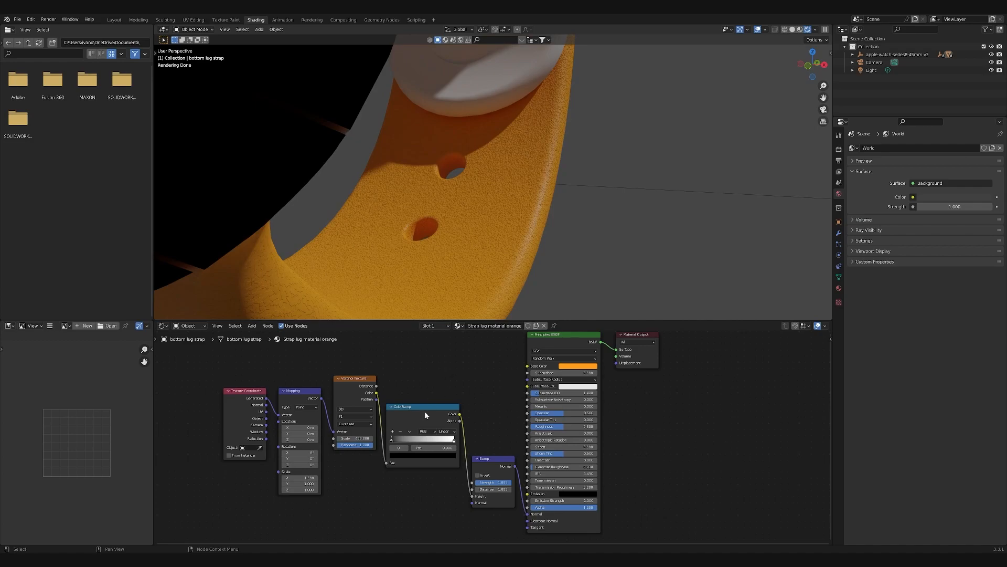
- Move the Color Ramp's black stop slightly towards the white end by entering a new position
click(393, 442)
click(440, 449)
text(0.25)
key(Return)
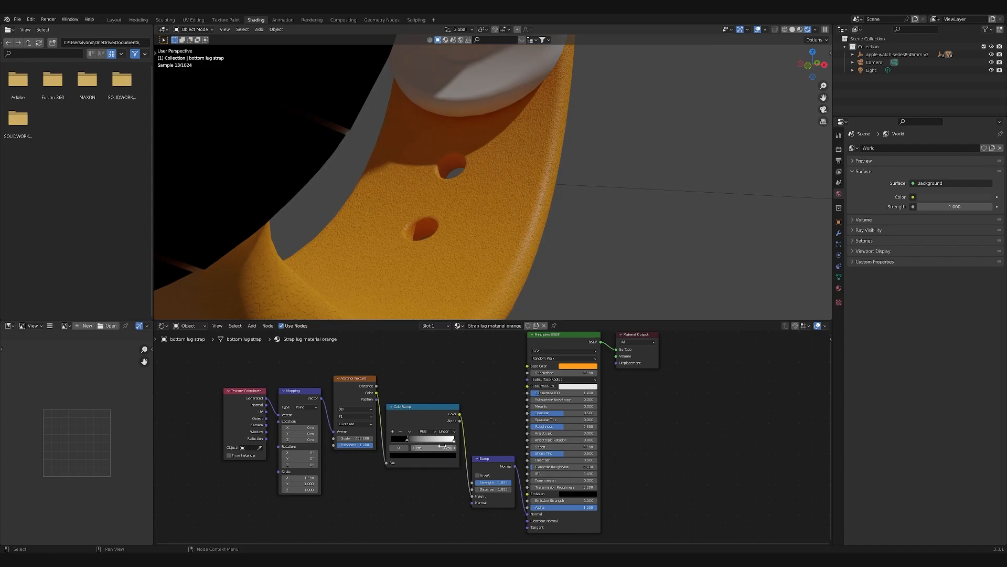
- Move the Color Ramp's white stop to position 0.35
click(453, 441)
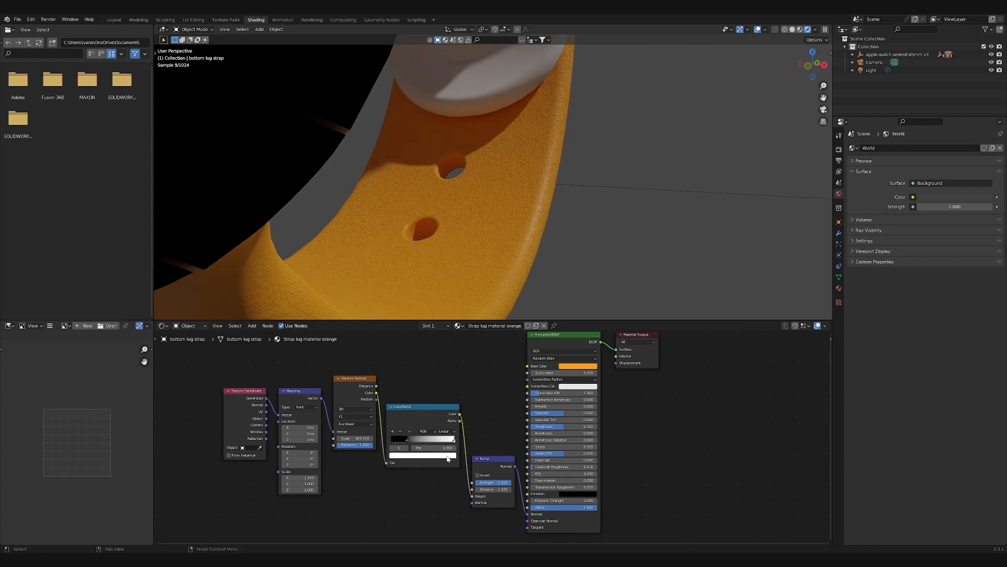
click(448, 456)
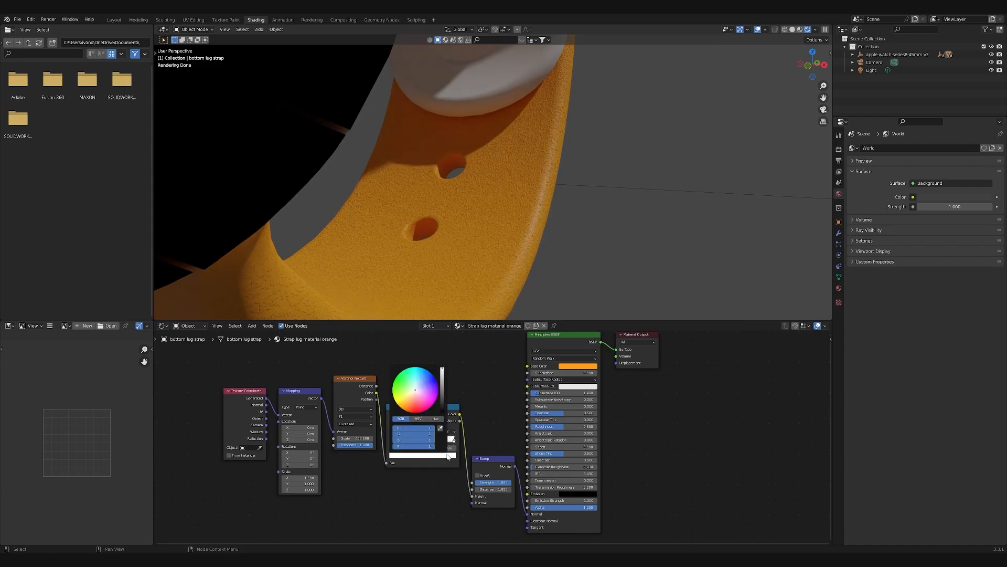
click(441, 445)
key(BackSpace)
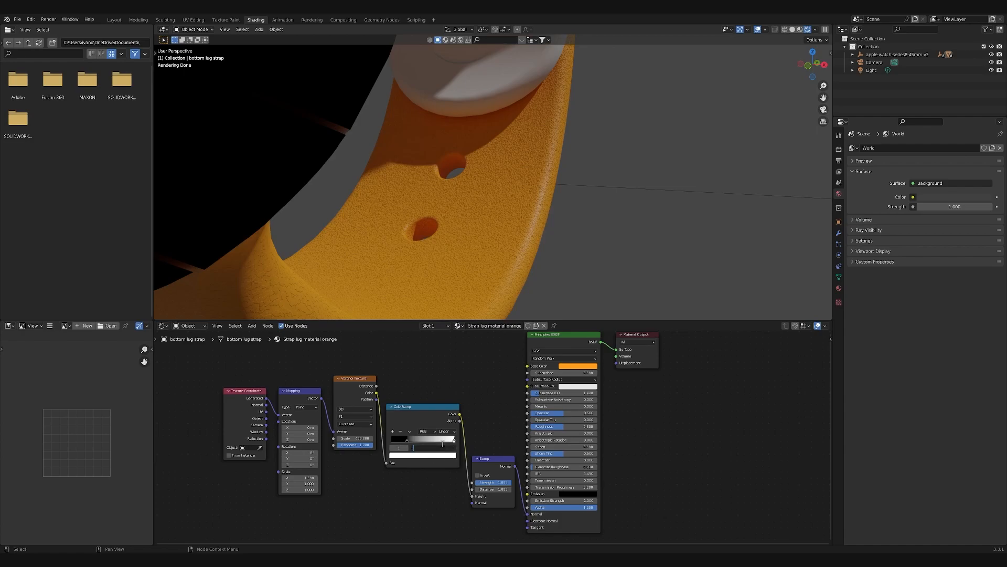
text(.35)
key(Return)
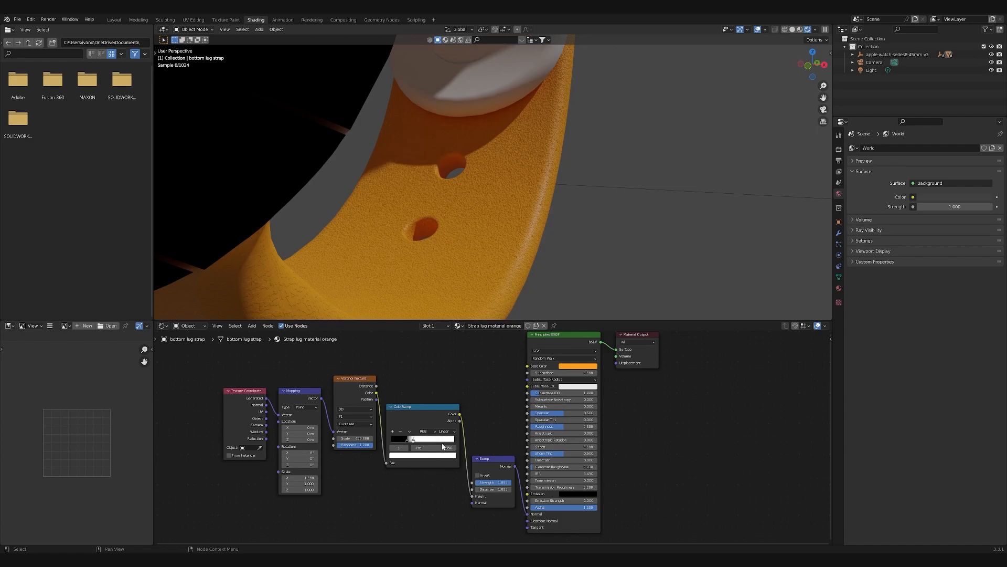
- Lower the Bump node's strength to about 0.3 to soften the strap's texture
drag(502, 486, 477, 486)
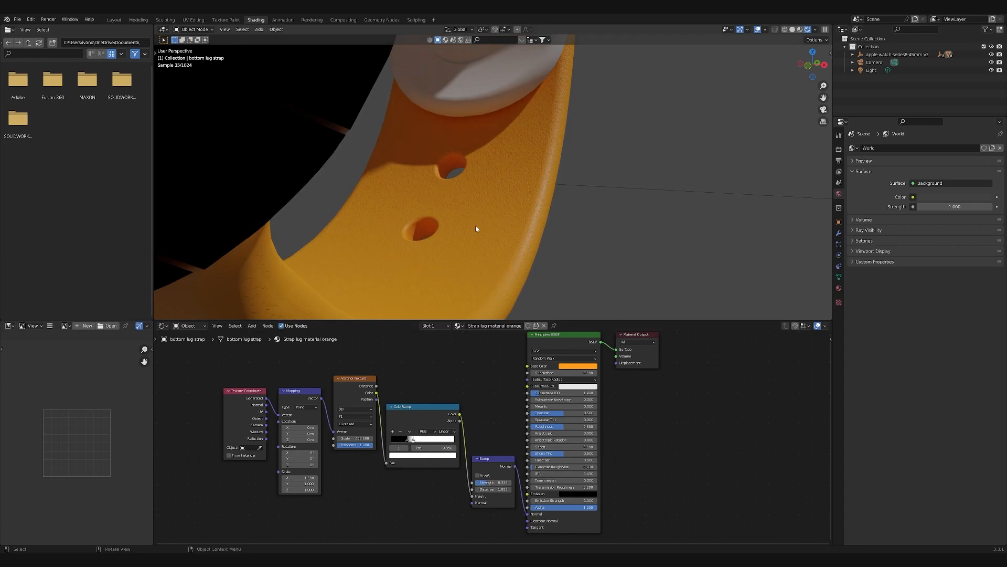
scroll(426, 244, down, 8)
scroll(473, 252, up, 8)
- Set the orange strap material's roughness to 0.85
drag(556, 430, 594, 435)
click(585, 426)
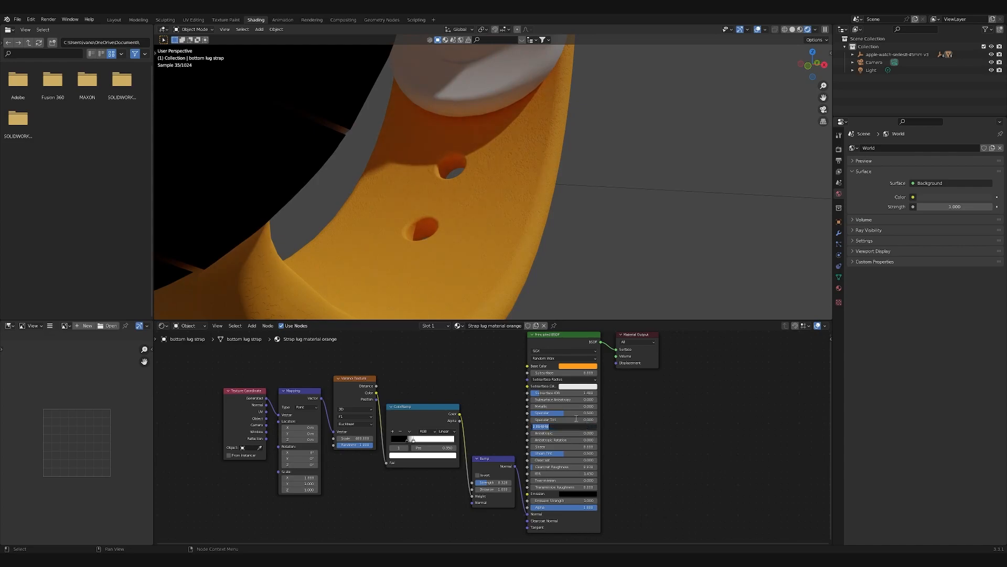
text(0.05)
key(Return)
- Examine the orange strap material up close and on the whole watch
scroll(632, 212, down, 12)
scroll(574, 194, up, 5)
scroll(546, 193, up, 8)
scroll(544, 196, down, 8)
scroll(517, 190, up, 8)
scroll(512, 163, down, 8)
scroll(515, 166, up, 8)
scroll(513, 171, down, 8)
middle_drag(508, 151, 509, 204)
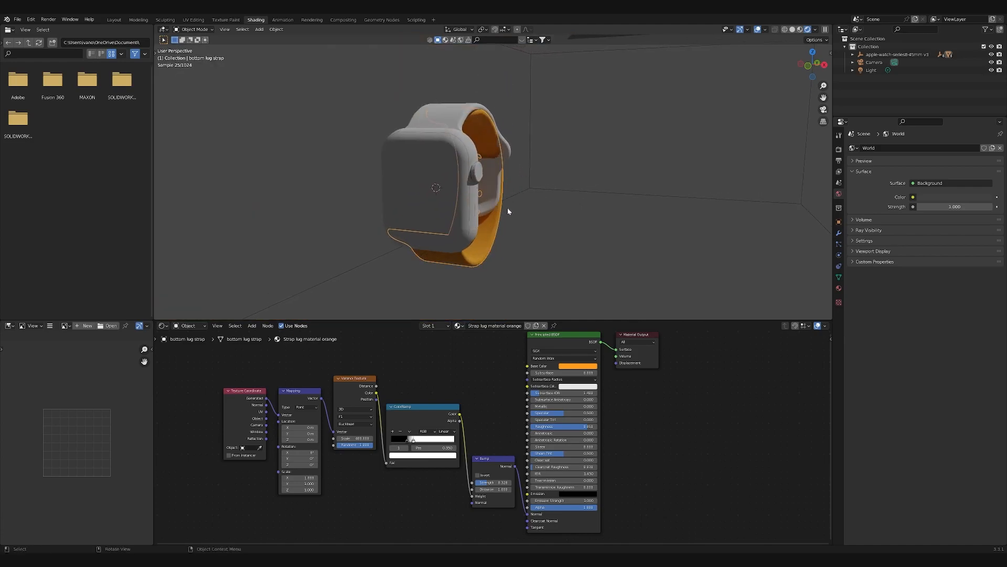
scroll(502, 216, up, 5)
scroll(504, 235, down, 5)
- Copy the strap lug material orange from the bottom lug strap to the top lug strap
click(494, 201)
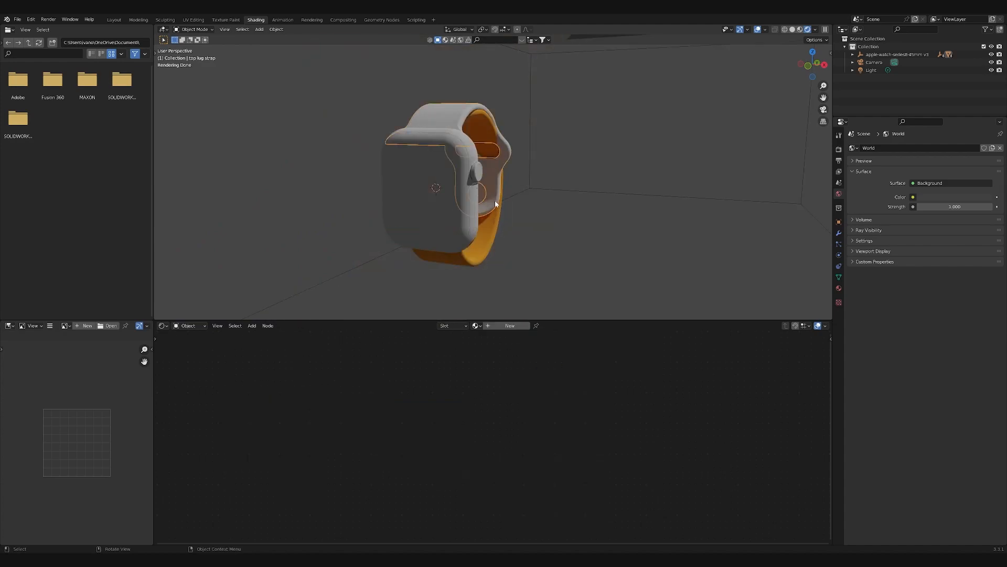
click(482, 234)
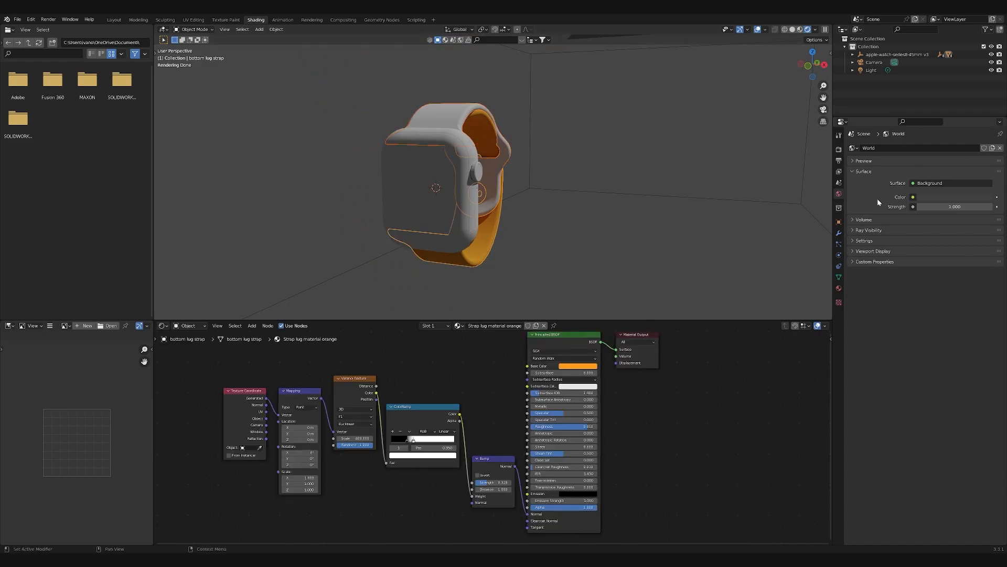
click(839, 288)
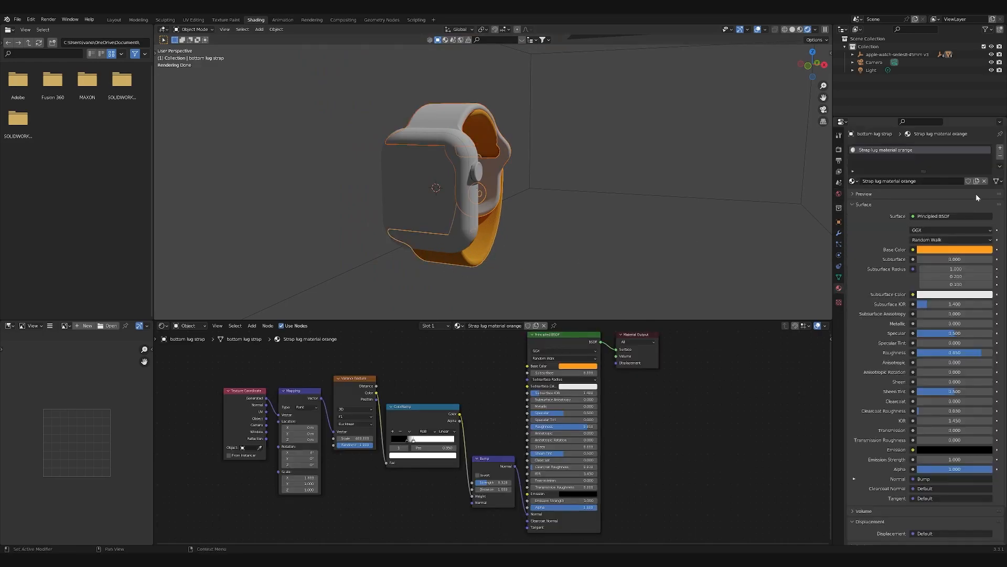
click(1000, 166)
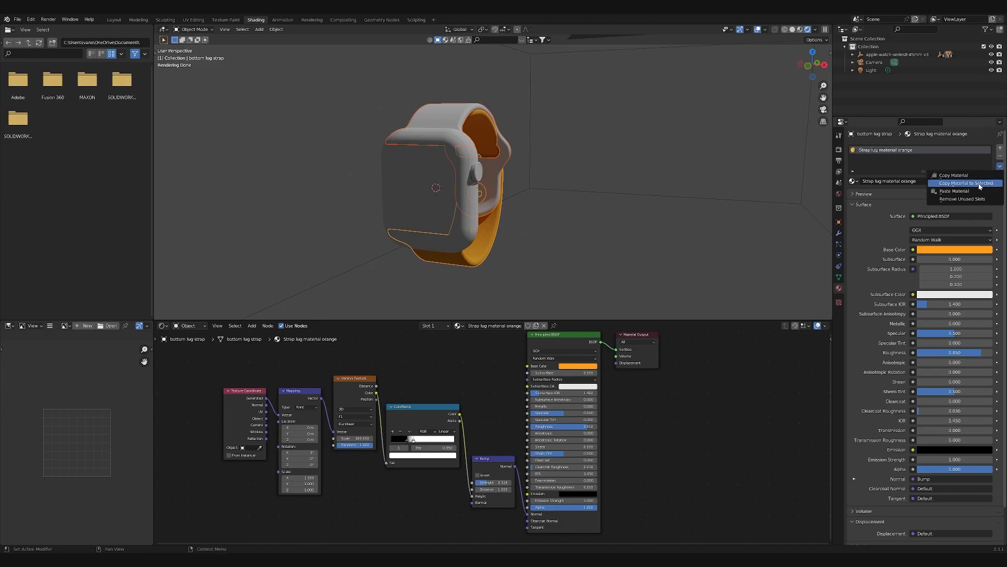
click(979, 184)
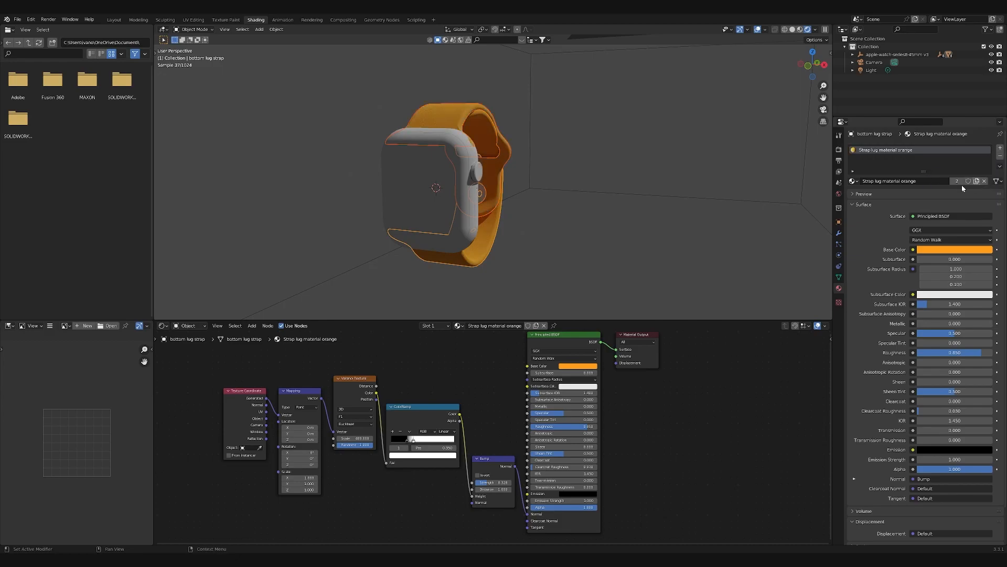
click(541, 230)
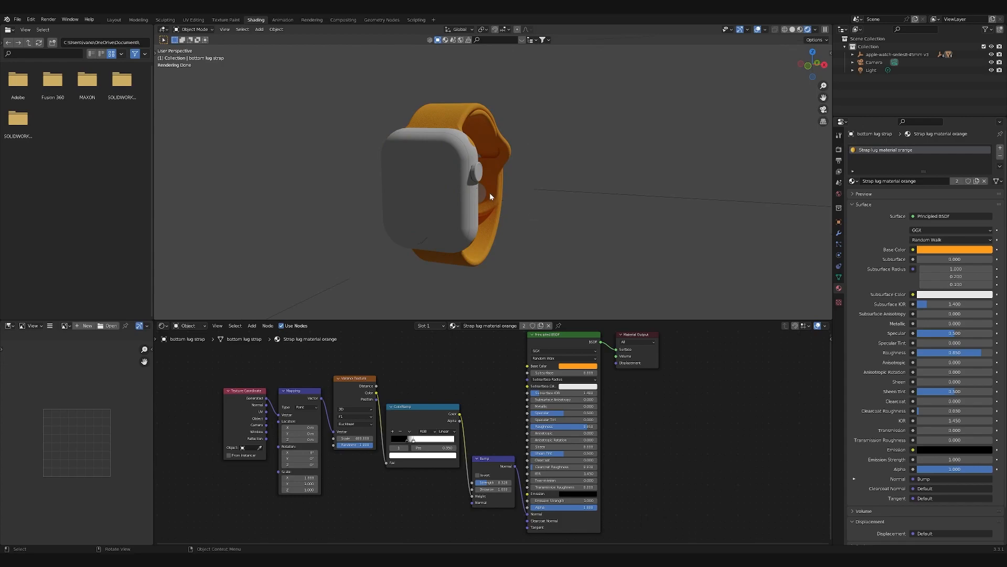
- Create a material named Metal on the watch case and darken its base color to a light grey
middle_drag(506, 202, 458, 167)
scroll(457, 166, up, 7)
scroll(455, 163, down, 7)
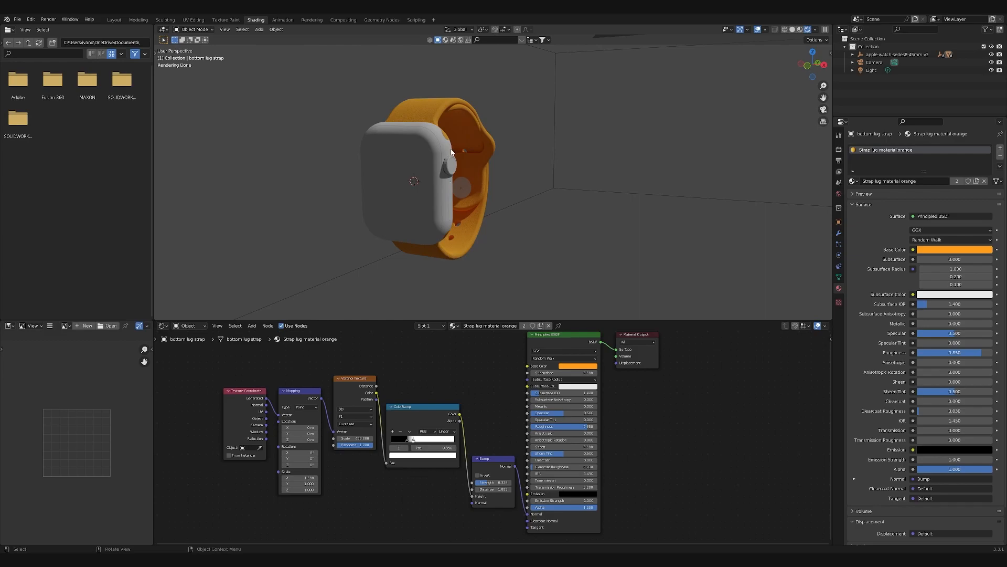
click(449, 148)
middle_drag(439, 226, 455, 216)
click(885, 181)
double_click(881, 150)
text(Metal)
key(Return)
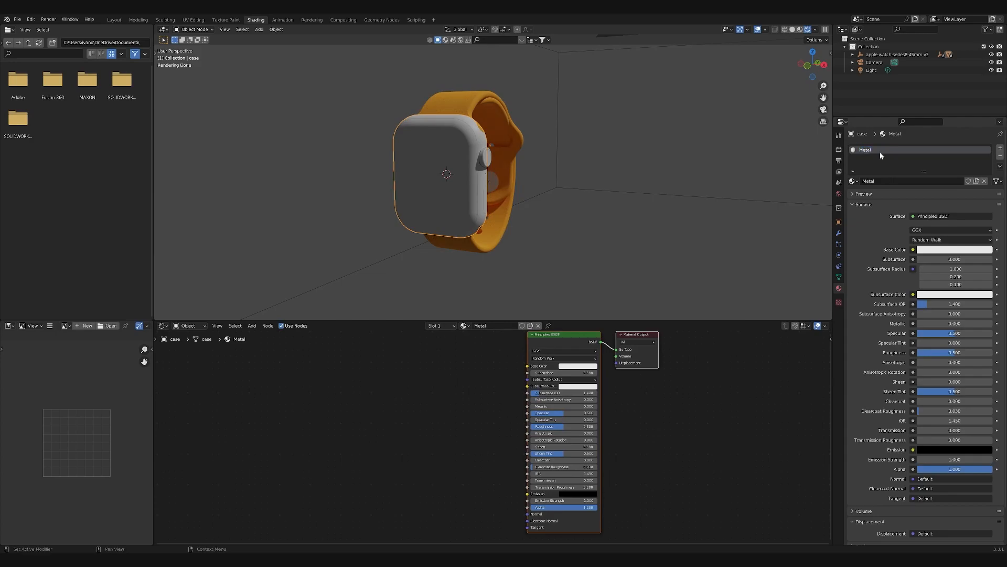
click(568, 367)
drag(612, 282, 612, 292)
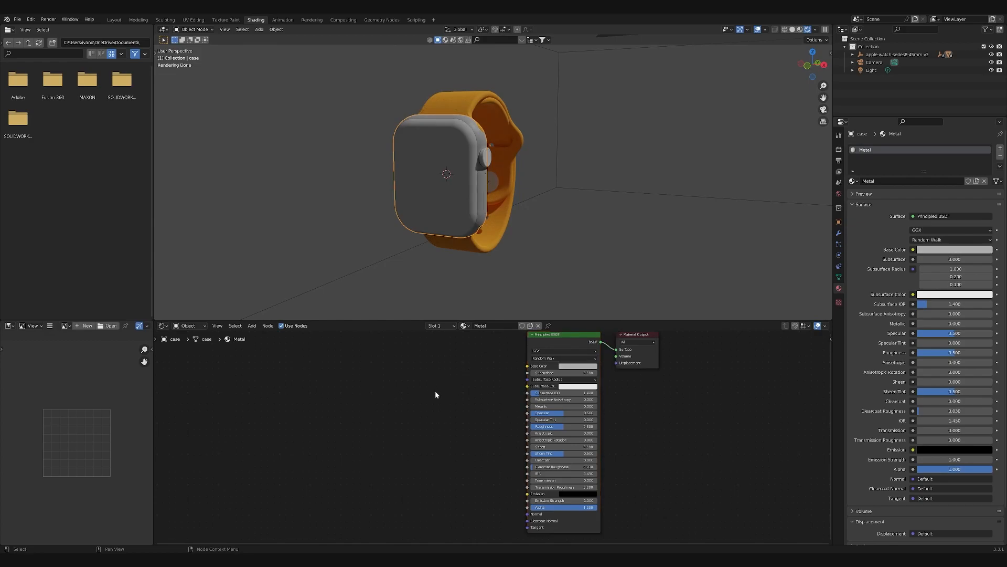
- Add a Noise Texture with linked Mapping and Texture Coordinate nodes to the Metal material
middle_drag(435, 391, 477, 387)
key(shift+a)
text(noise)
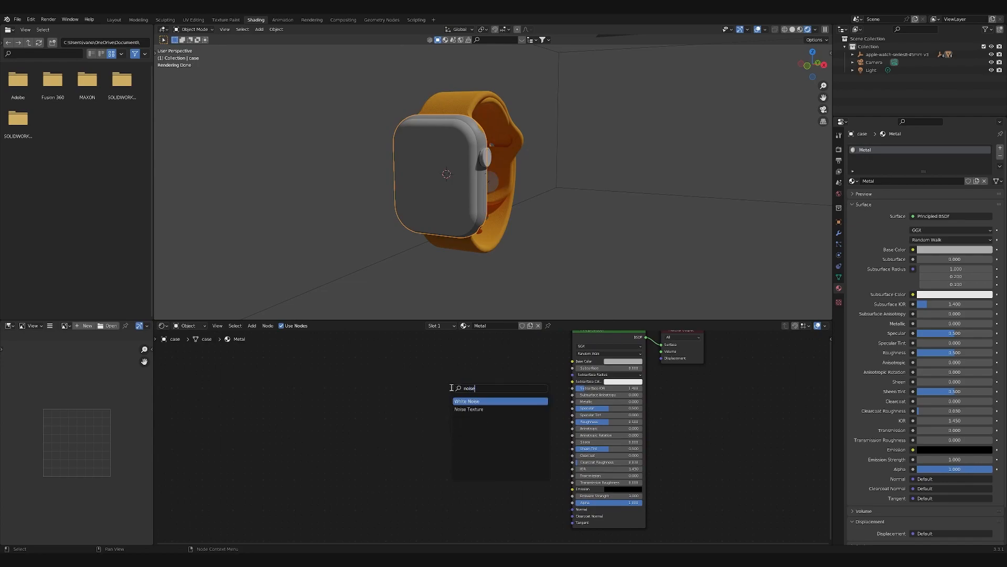
key(Down)
key(Return)
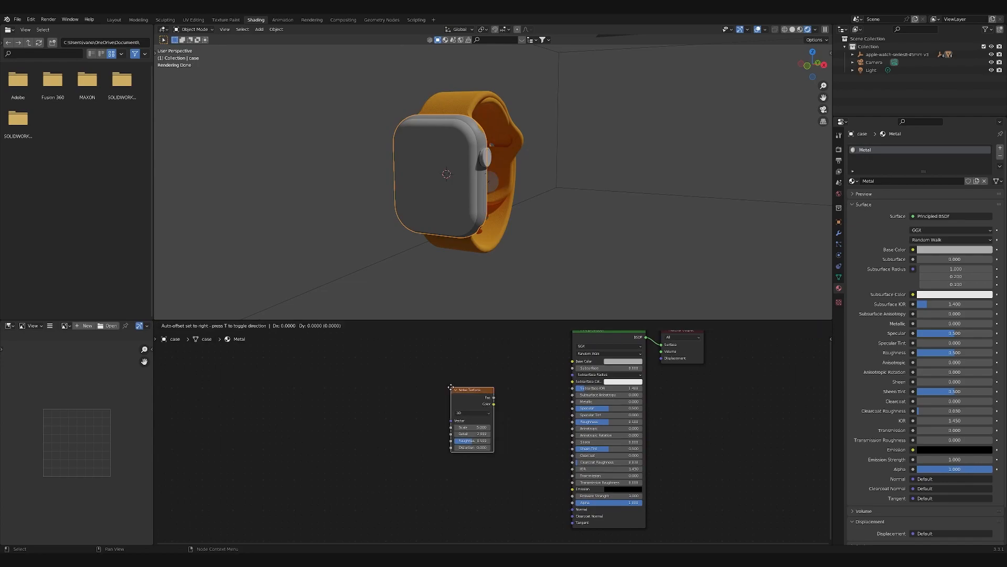
click(385, 392)
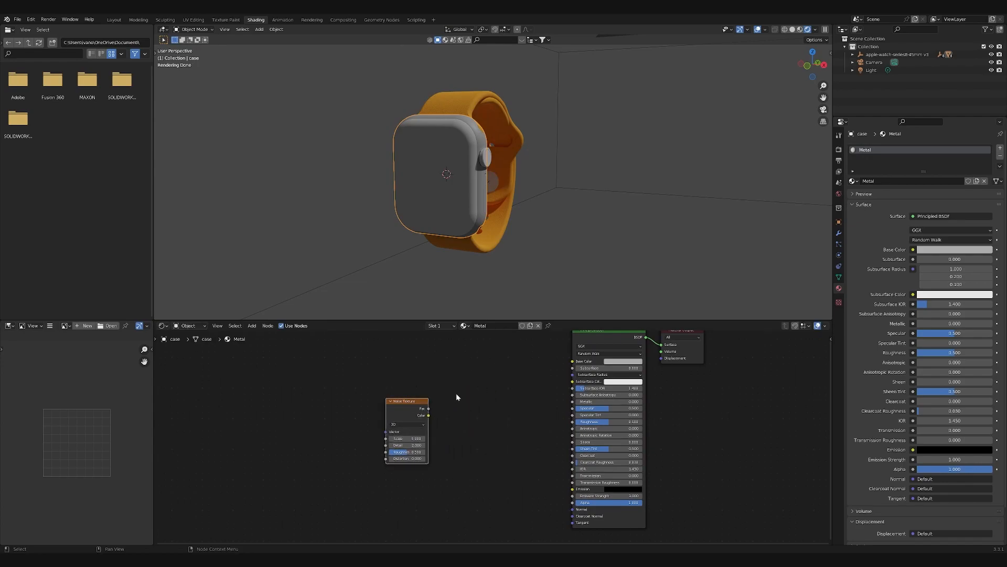
key(ctrl+t)
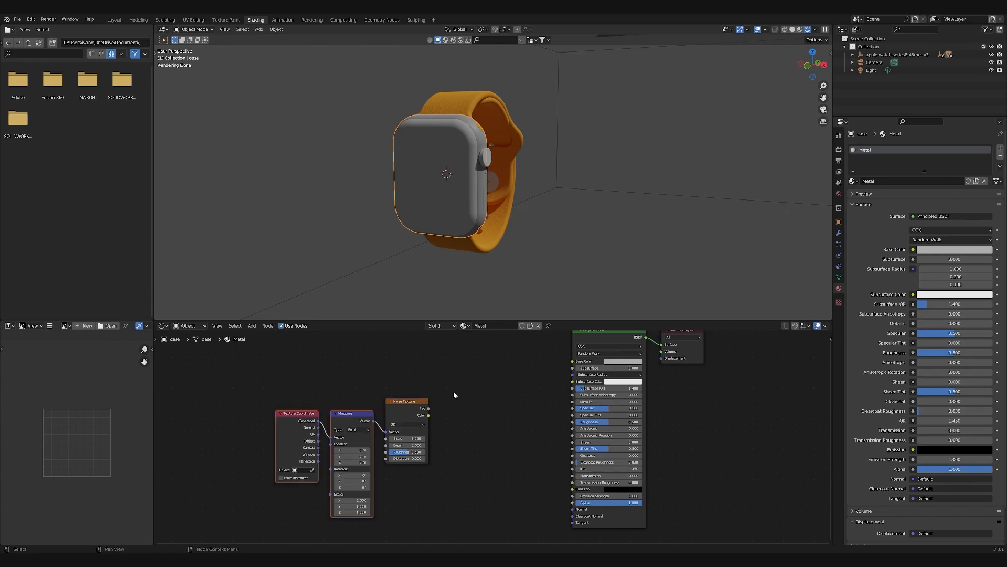
- Add a Color Ramp, linking the Noise Texture's factor to its input and its color output to the shader's roughness
key(shift+a)
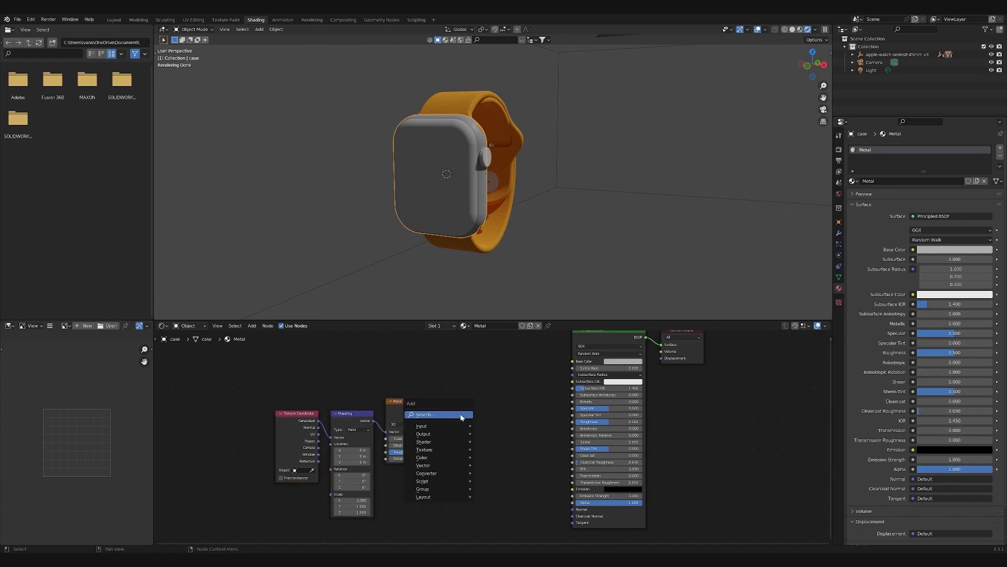
click(460, 416)
text(color)
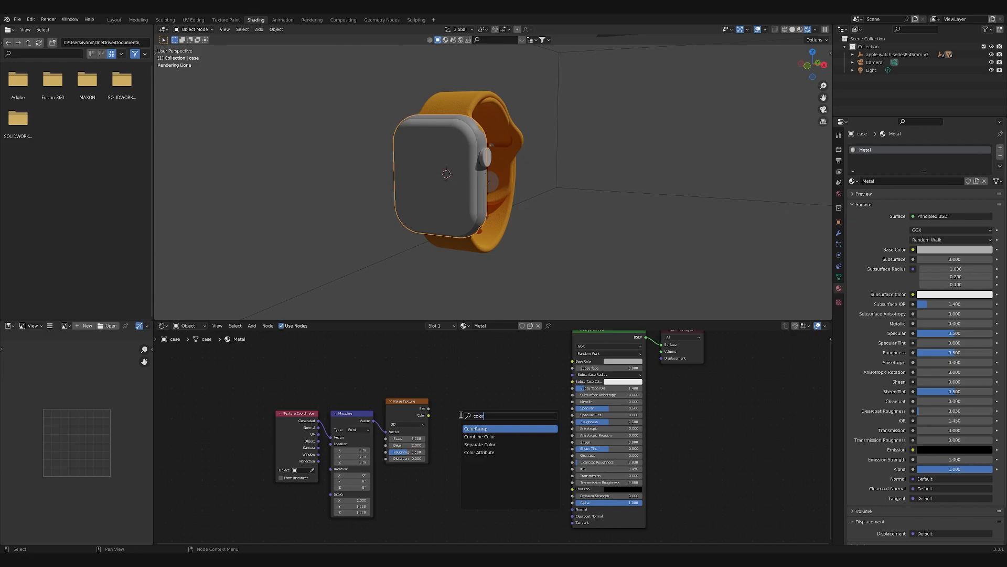
key(Return)
click(459, 415)
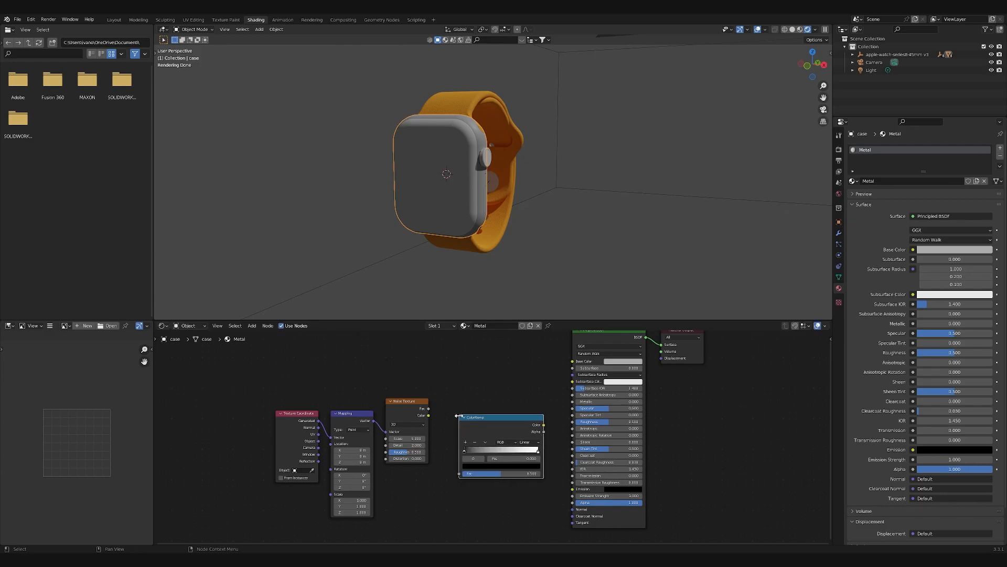
drag(429, 409, 459, 474)
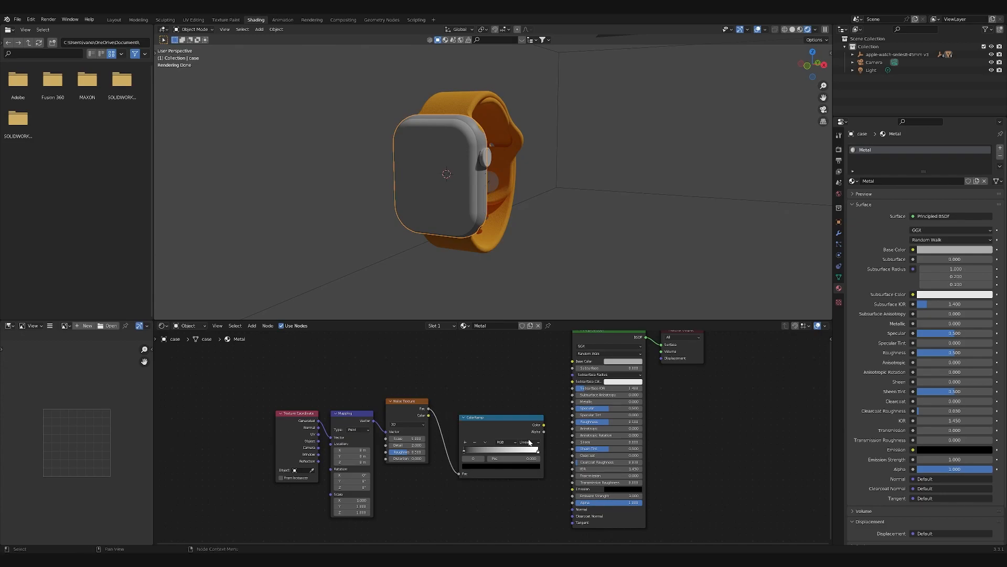
drag(544, 425, 573, 422)
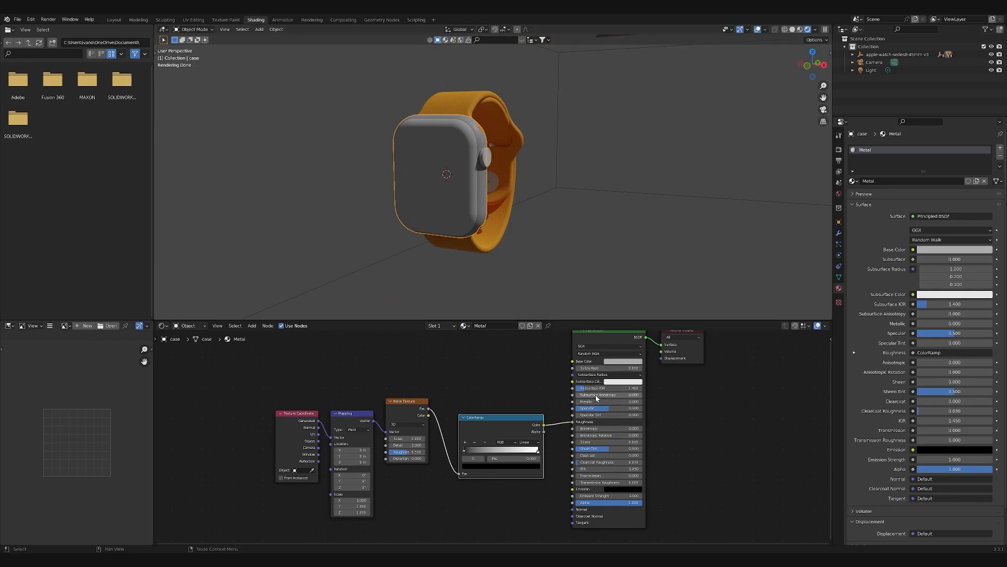
- Set the Metal material's metallic value to 1 and view the case side up close
drag(596, 402, 656, 402)
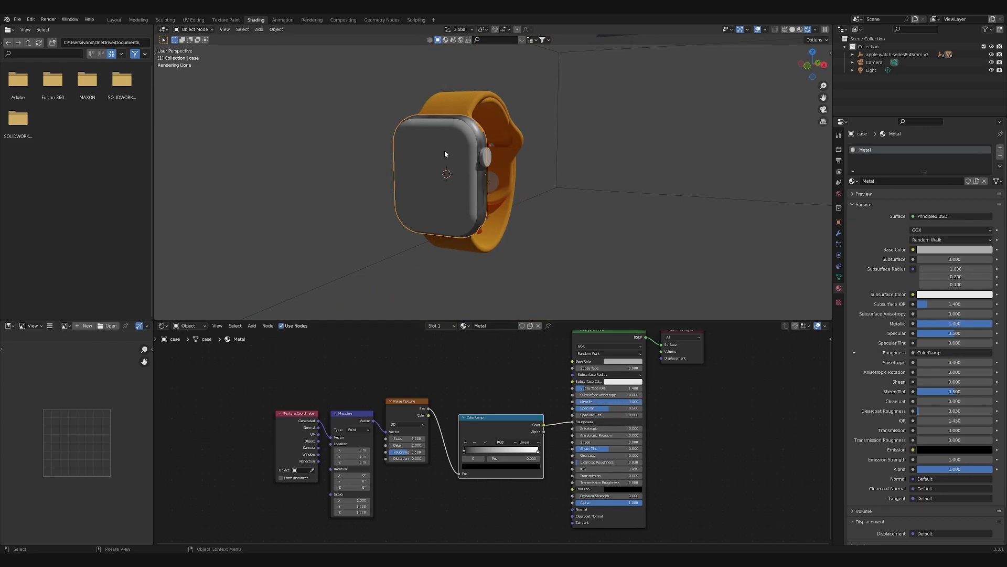
middle_drag(478, 208, 512, 204)
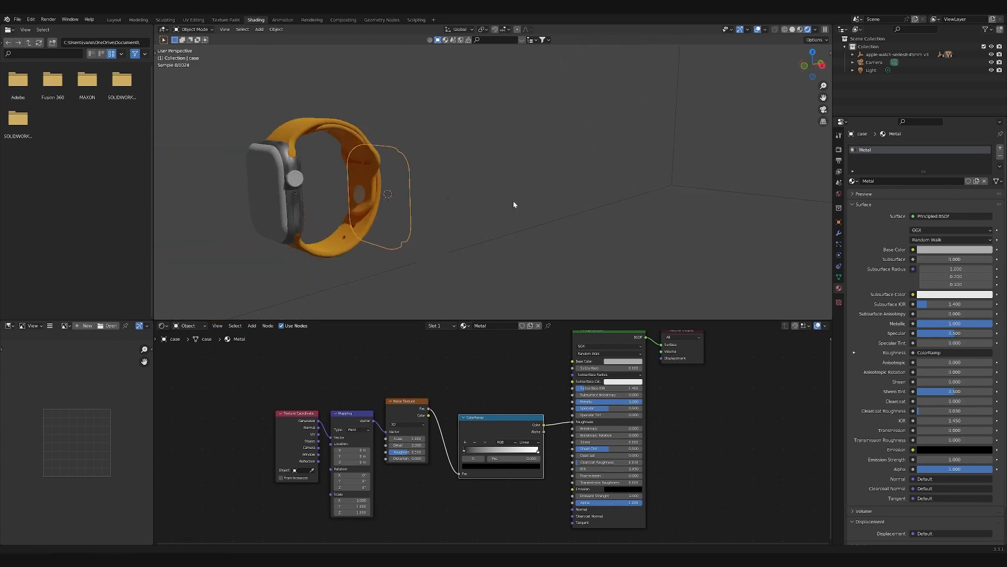
scroll(478, 210, up, 5)
middle_drag(338, 224, 294, 203)
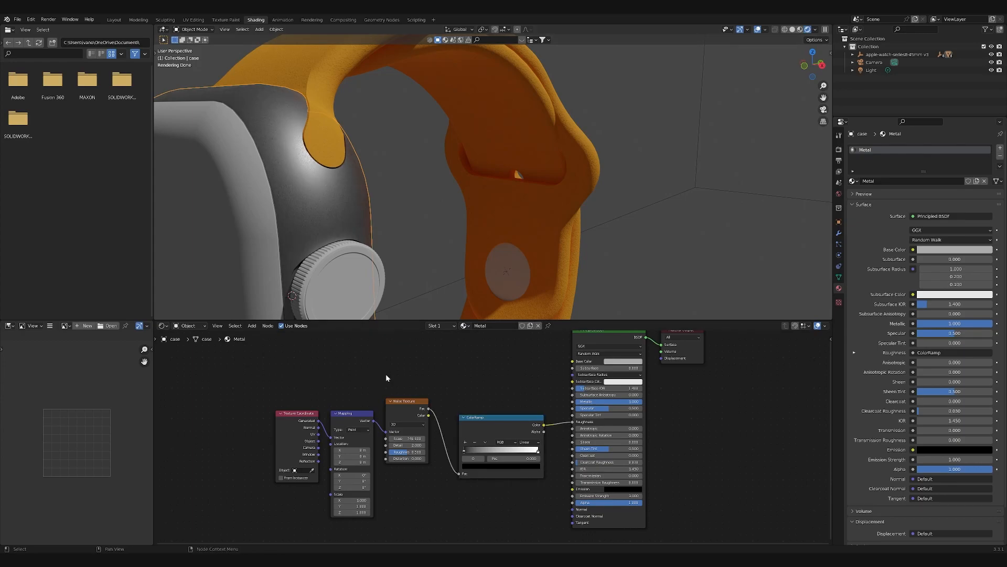
- Set the Noise Texture scale to 600 and check the case's surface near the crown
click(415, 438)
text(6)
text(00)
key(Return)
scroll(297, 164, down, 7)
scroll(379, 178, up, 7)
shift+middle_drag(338, 202, 348, 201)
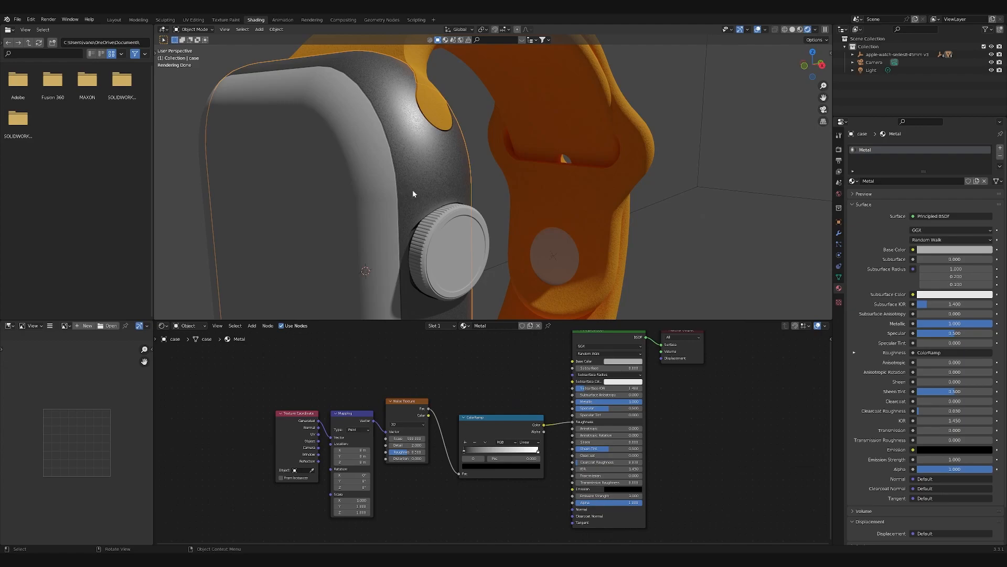
shift+middle_drag(366, 151, 363, 151)
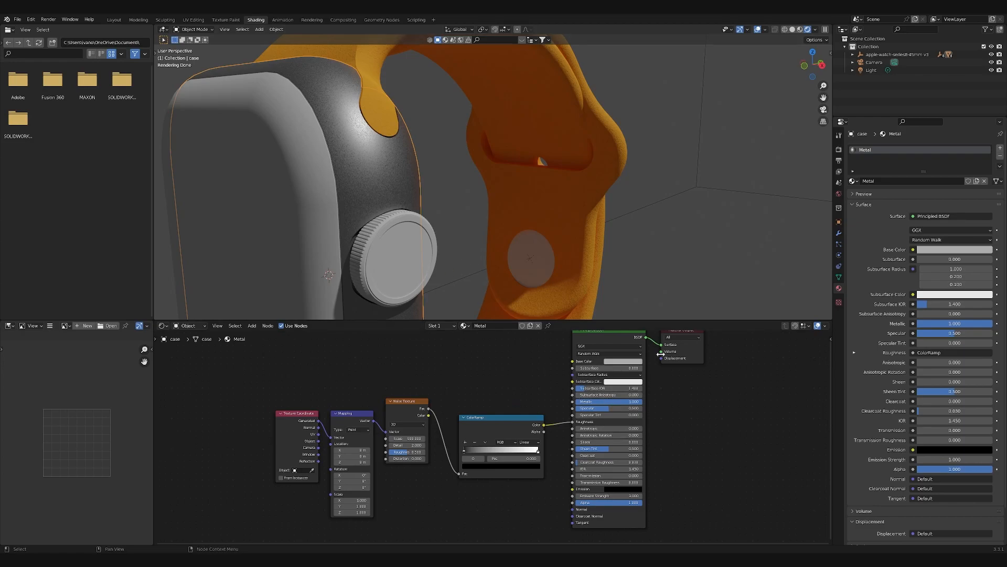
- Lighten the Metal material's base color to a brighter grey
click(641, 362)
click(641, 362)
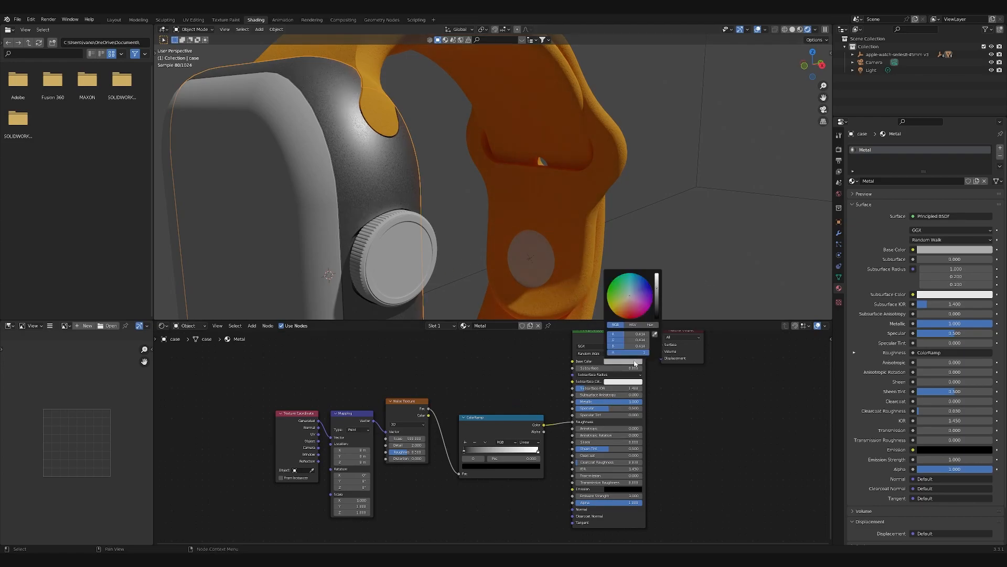
drag(657, 290, 657, 282)
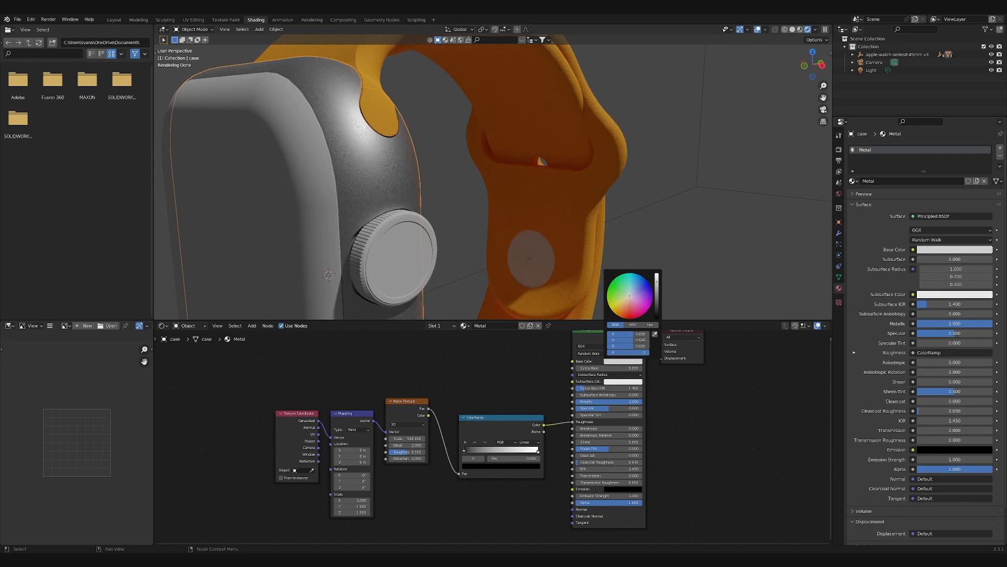
click(717, 189)
- Copy the case's Metal material to the winder, the case back and the round strap pin
scroll(615, 234, down, 8)
scroll(513, 242, up, 8)
shift+middle_drag(515, 255, 537, 249)
scroll(562, 245, down, 8)
scroll(506, 187, up, 8)
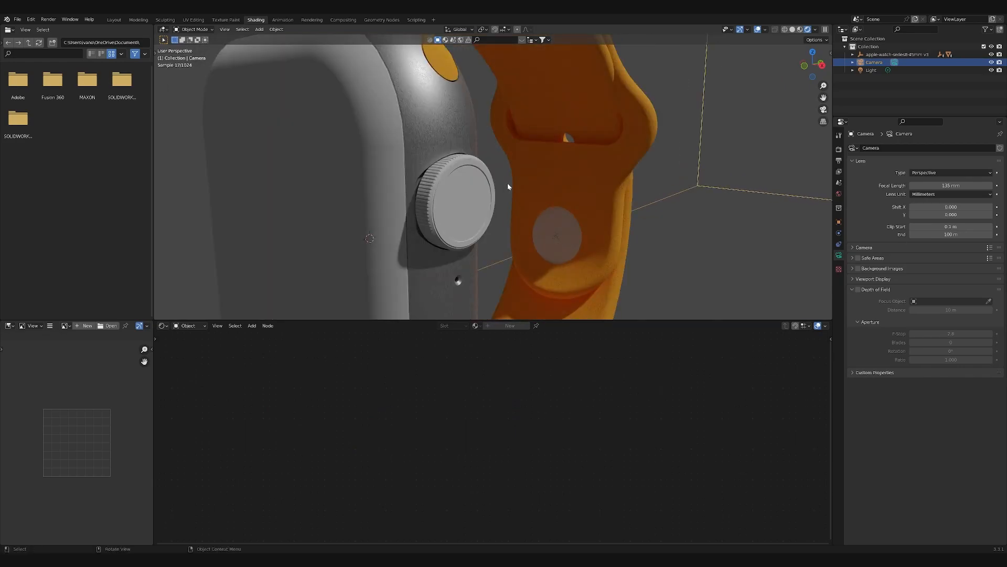
click(463, 128)
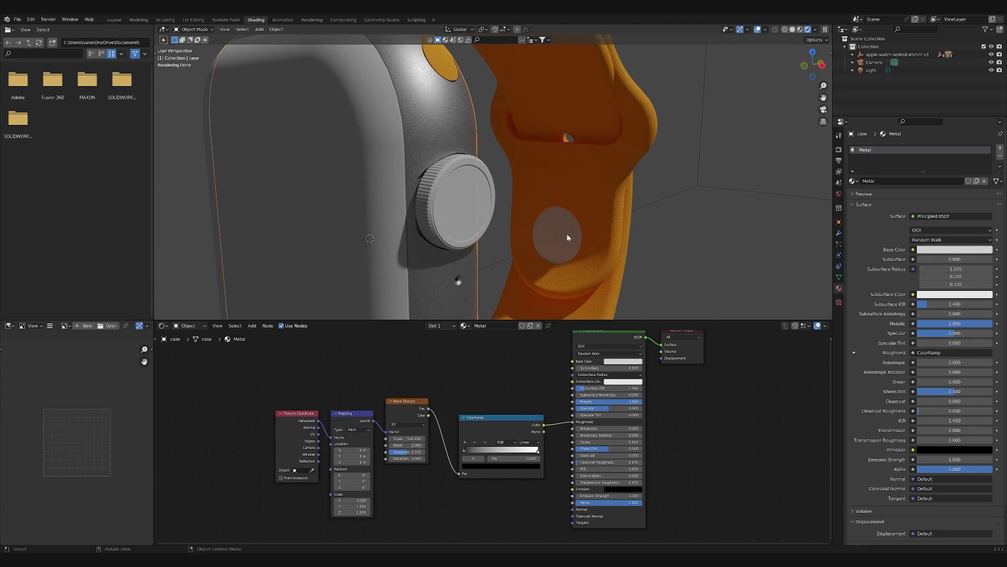
click(460, 205)
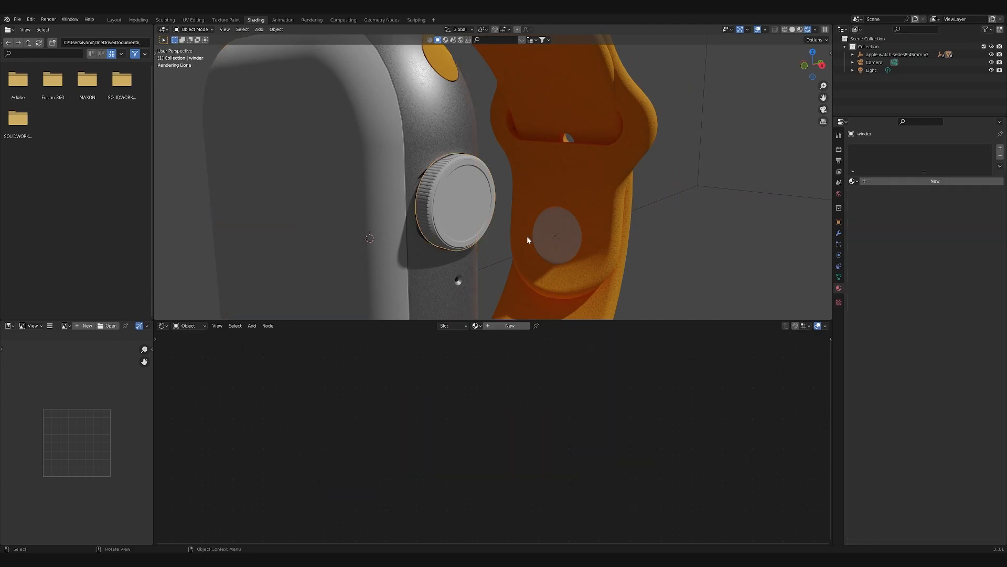
scroll(528, 239, down, 8)
scroll(533, 240, up, 8)
click(560, 226)
middle_drag(538, 237, 577, 226)
click(379, 144)
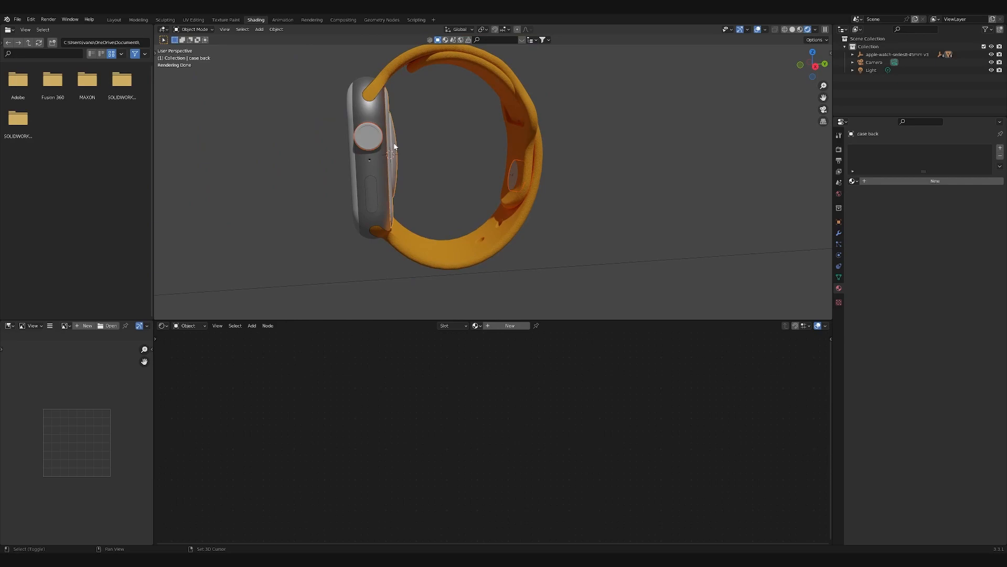
click(1000, 166)
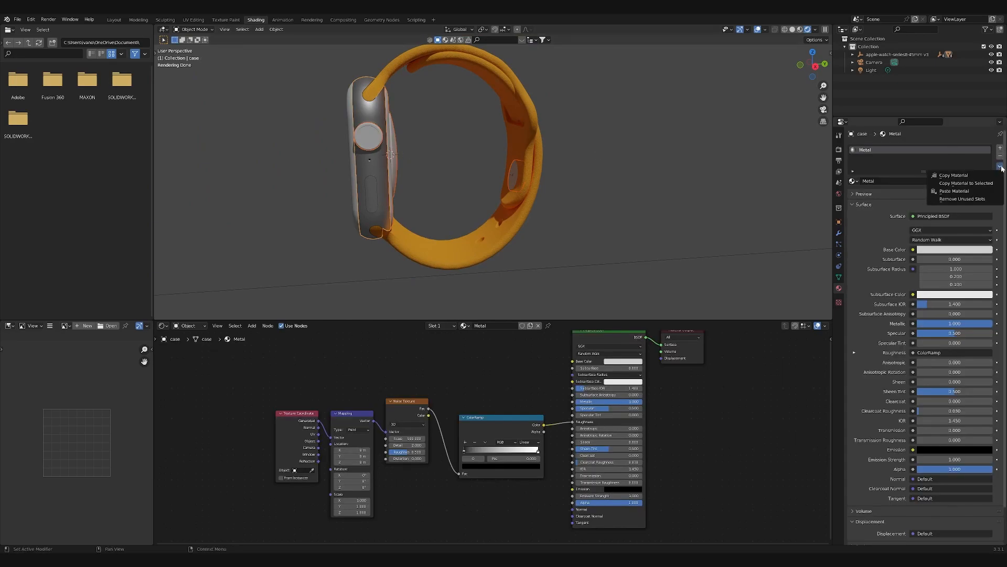
click(973, 183)
- Examine the winder and case up close to check the copied Metal material
middle_drag(619, 205, 498, 170)
key(KP_Decimal)
scroll(521, 216, up, 2)
scroll(533, 216, up, 2)
scroll(536, 217, down, 2)
scroll(548, 219, up, 5)
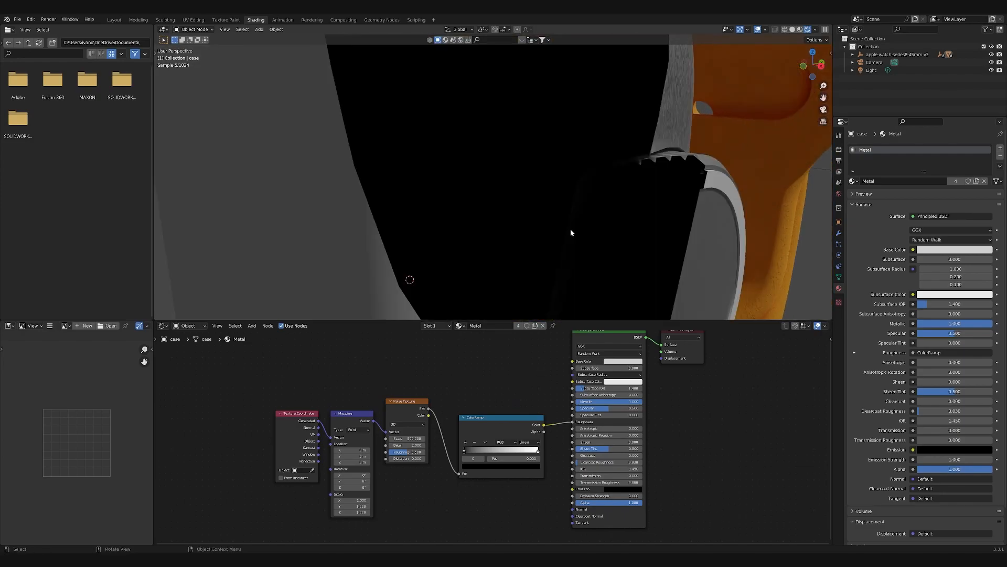
scroll(571, 232, down, 2)
click(580, 231)
key(ctrl+a)
click(580, 229)
scroll(638, 230, down, 5)
click(616, 226)
middle_drag(571, 244, 594, 236)
scroll(610, 182, up, 1)
middle_drag(611, 181, 580, 184)
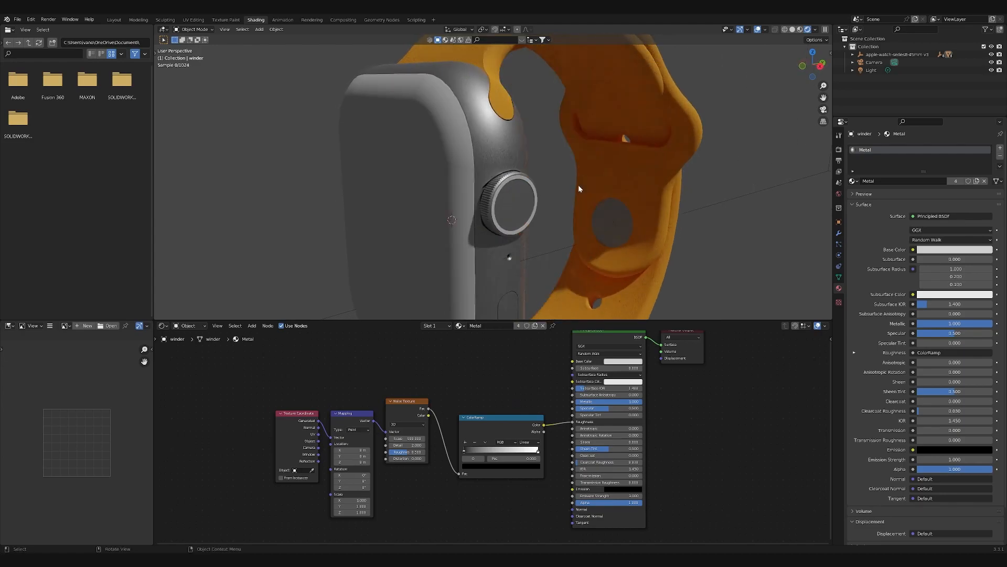
- Create a new material for the ring around the winder's face and name it Red ring
click(523, 185)
click(519, 326)
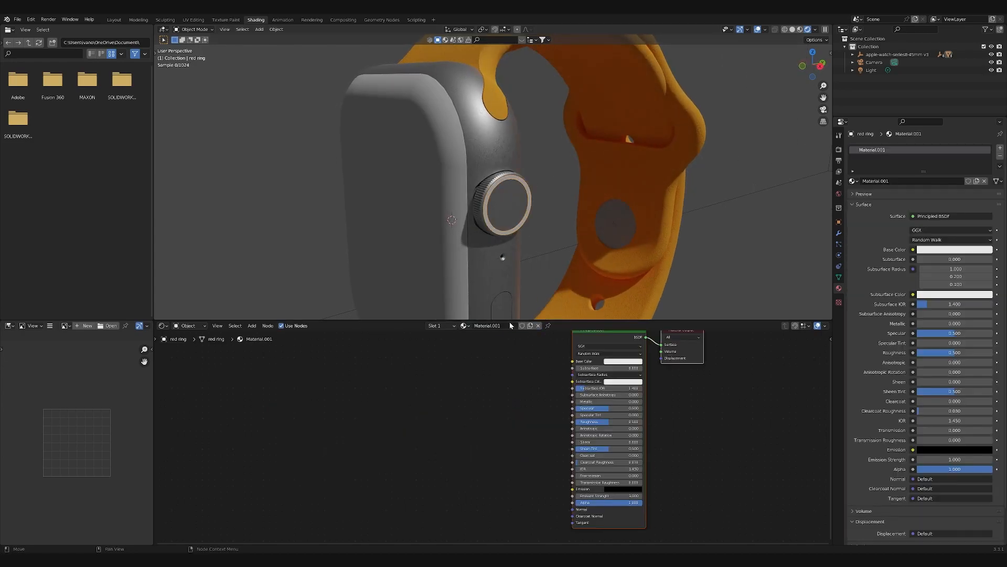
double_click(881, 150)
text(re)
key(BackSpace)
key(BackSpace)
text(Red ring)
key(Return)
- Set the Red ring material's base color to red and raise its roughness and metallic values
click(636, 360)
click(631, 318)
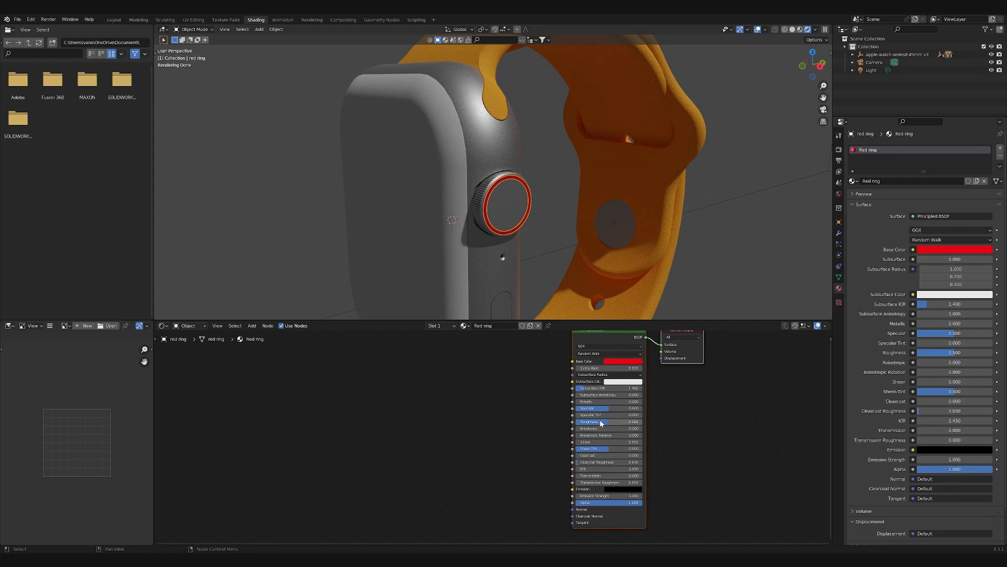
drag(604, 421, 636, 421)
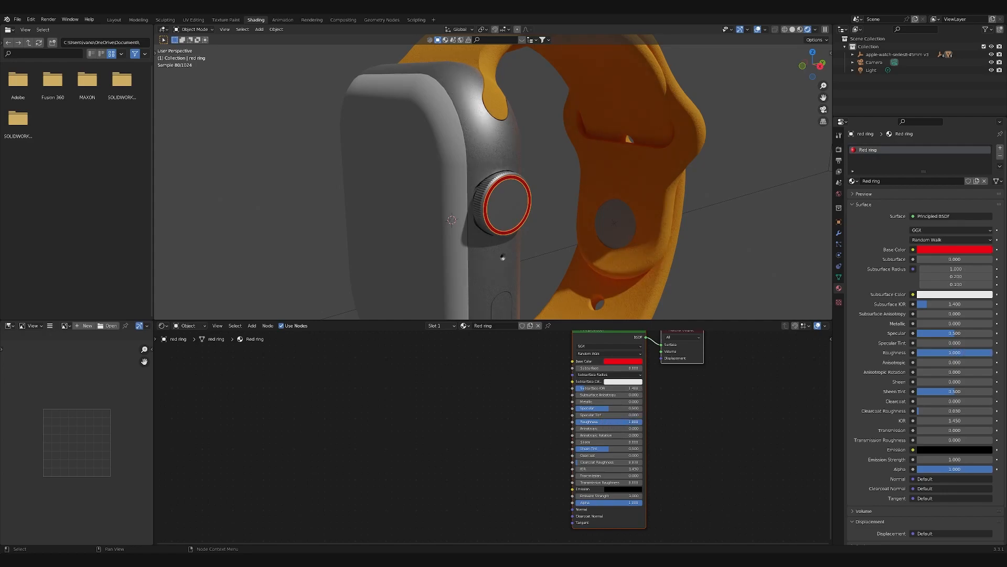
drag(580, 401, 593, 402)
click(570, 244)
scroll(570, 245, down, 8)
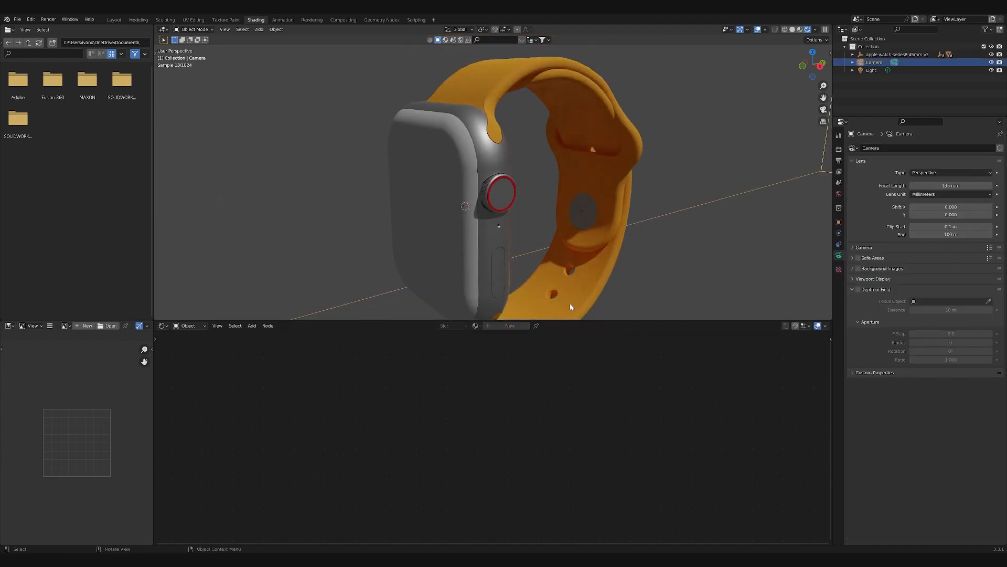
- Select the watch's front glass and expand the imported watch's hierarchy to show the individual body parts
middle_drag(565, 235, 499, 200)
scroll(533, 221, up, 5)
scroll(613, 230, down, 2)
click(495, 157)
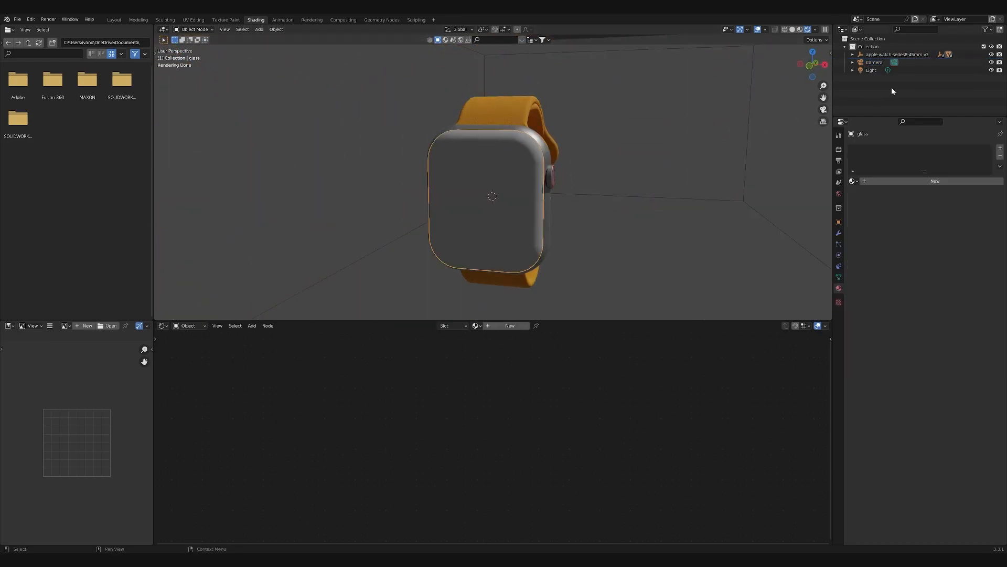
click(853, 54)
click(861, 62)
click(869, 70)
scroll(916, 103, down, 2)
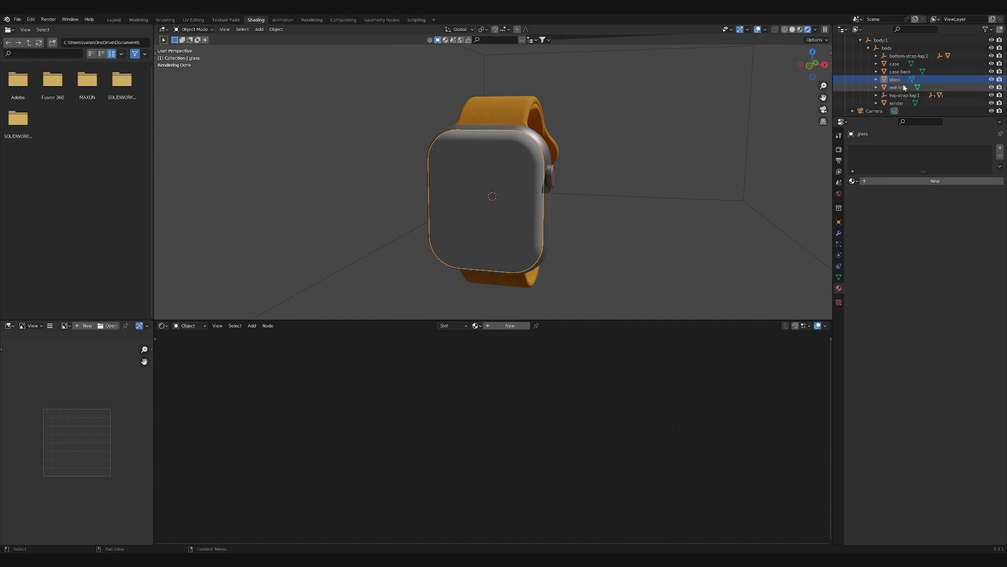
scroll(571, 212, up, 1)
- From the front view, duplicate the glass in place and scale the copy down very slightly
middle_drag(571, 204, 595, 186)
click(813, 65)
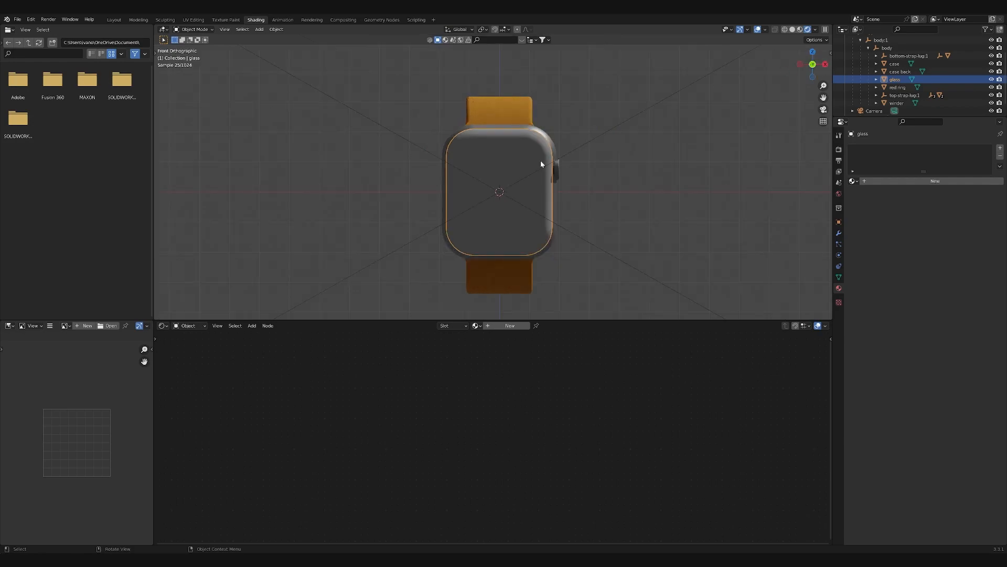
scroll(558, 158, up, 2)
key(shift+d)
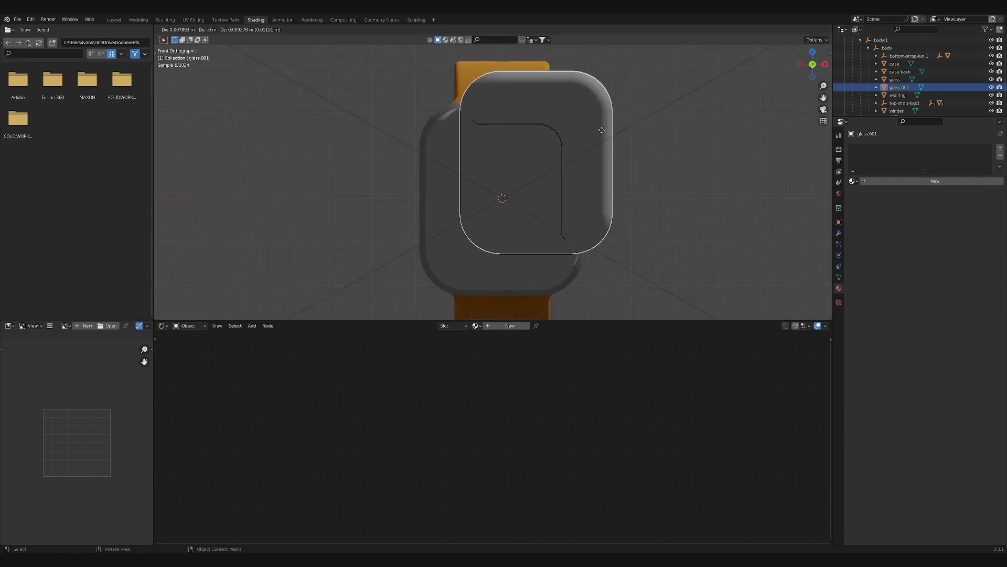
right_click(606, 136)
key(s)
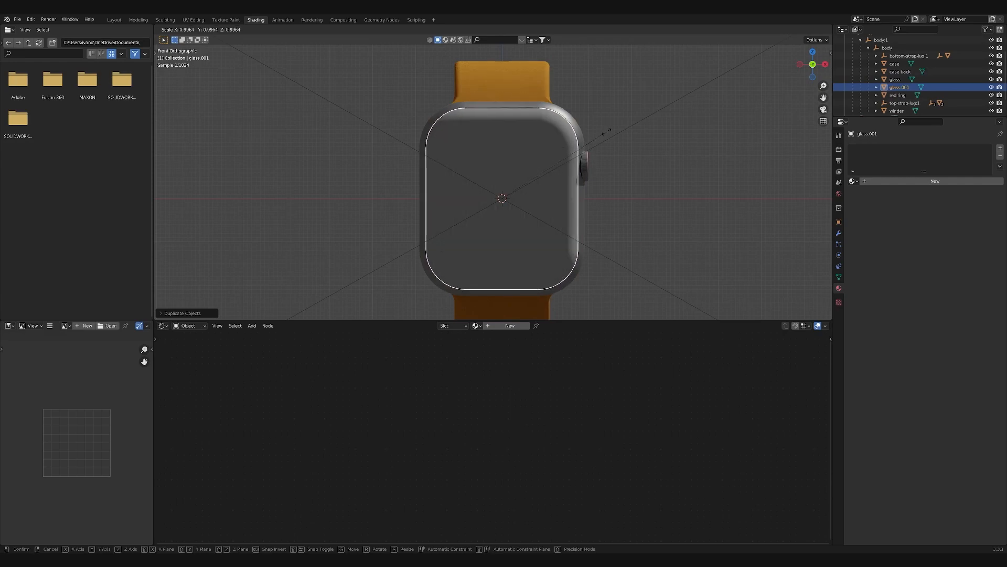
right_click(605, 131)
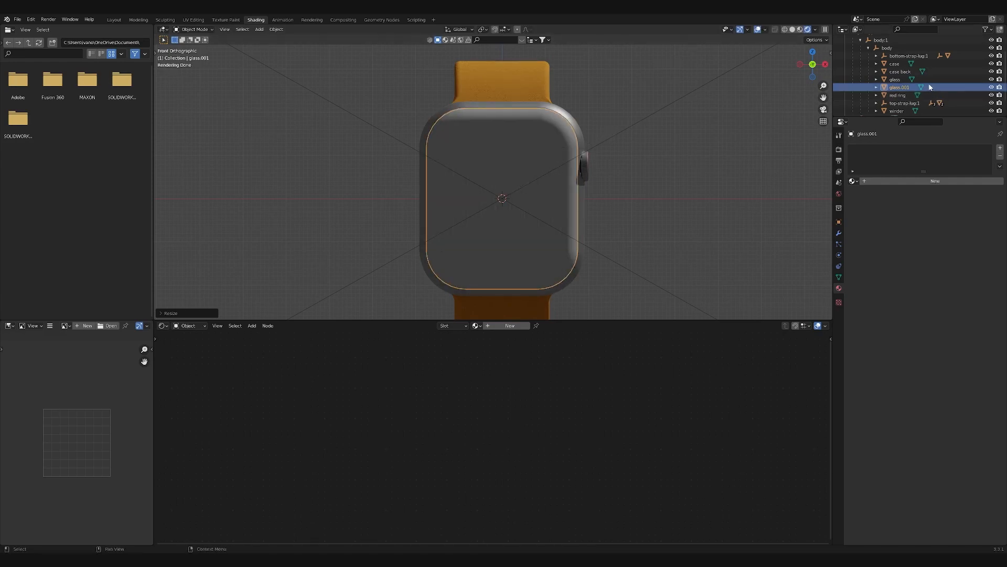
- Rename the duplicated glass object as screen and hide the original glass
double_click(899, 87)
scroll(898, 87, down, 1)
text(c)
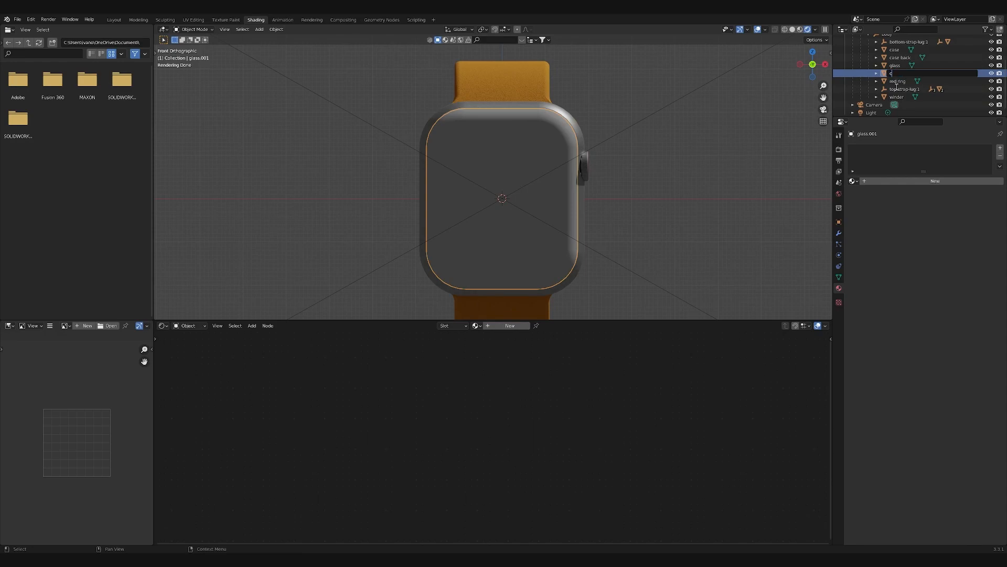
text(creen)
key(Return)
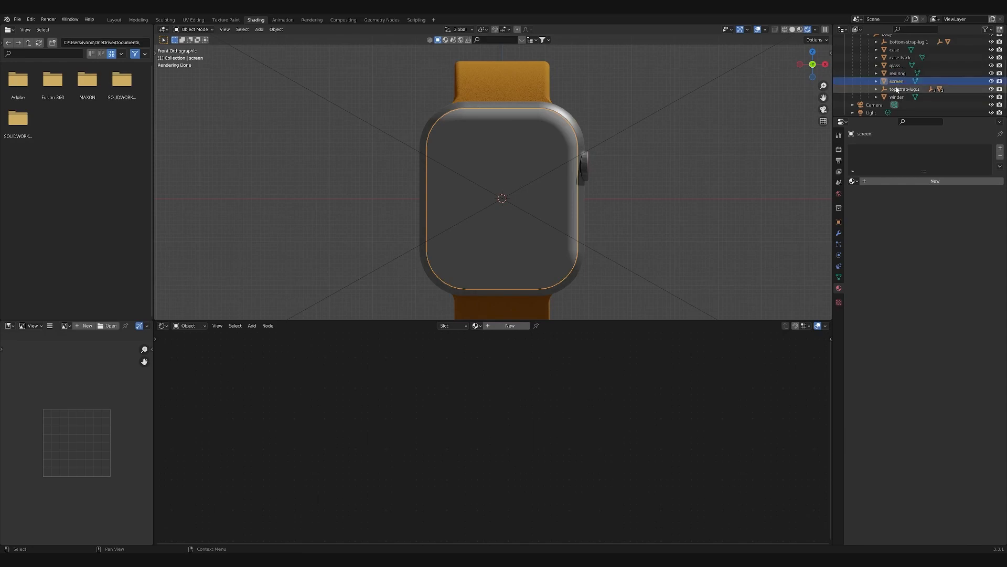
click(992, 65)
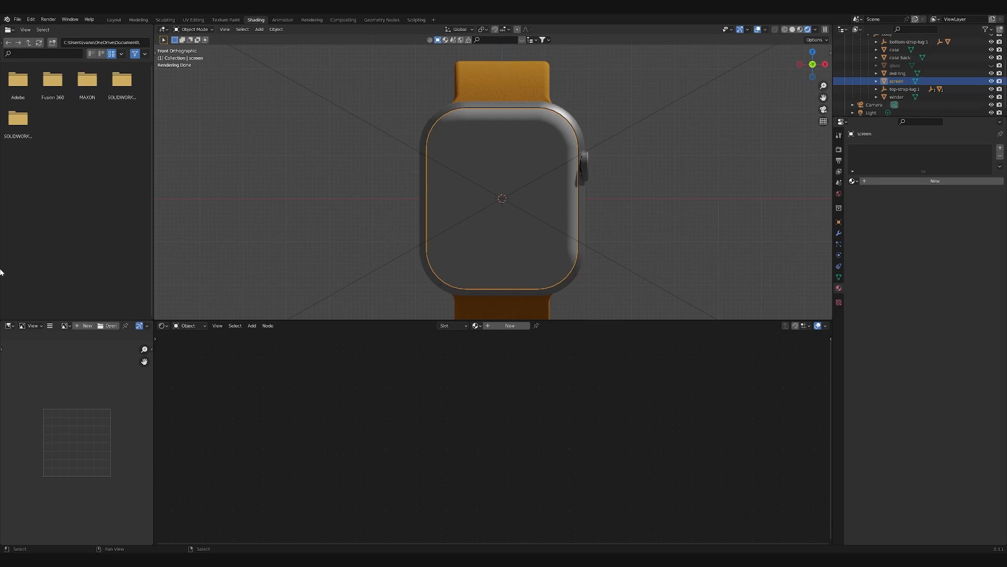
- Create a new material for the screen object and name it Screen sport
click(518, 325)
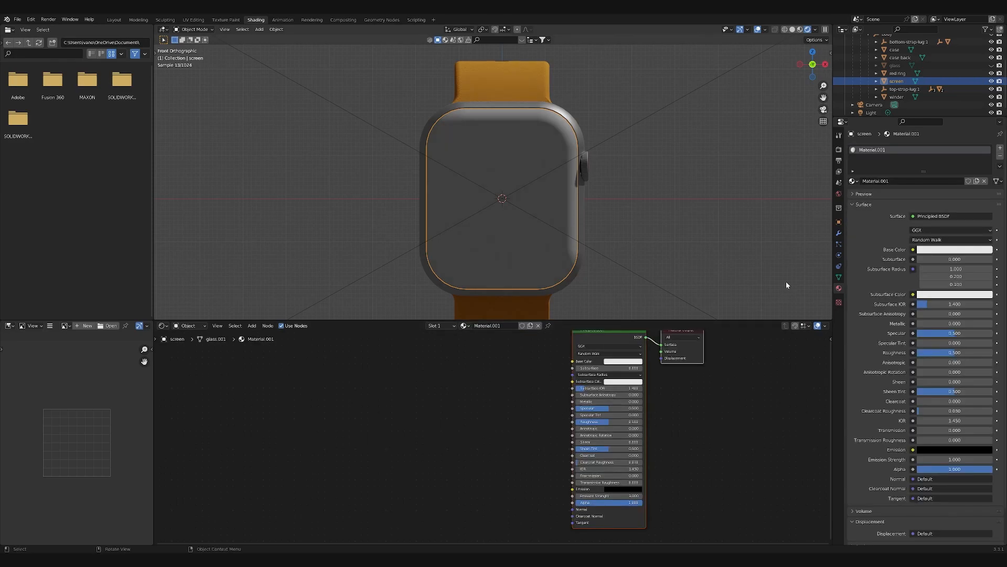
double_click(878, 149)
text(Screen sport)
key(Return)
scroll(580, 200, down, 1)
scroll(554, 230, up, 1)
scroll(560, 222, down, 1)
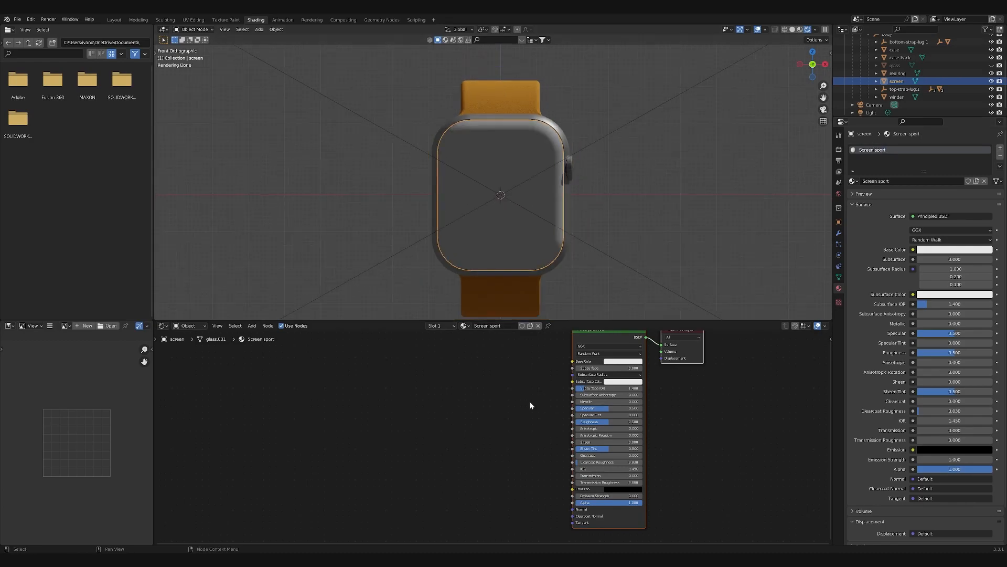
- Bring screen texture sport.jpg into the Screen sport material as an image texture node
middle_drag(521, 416, 522, 408)
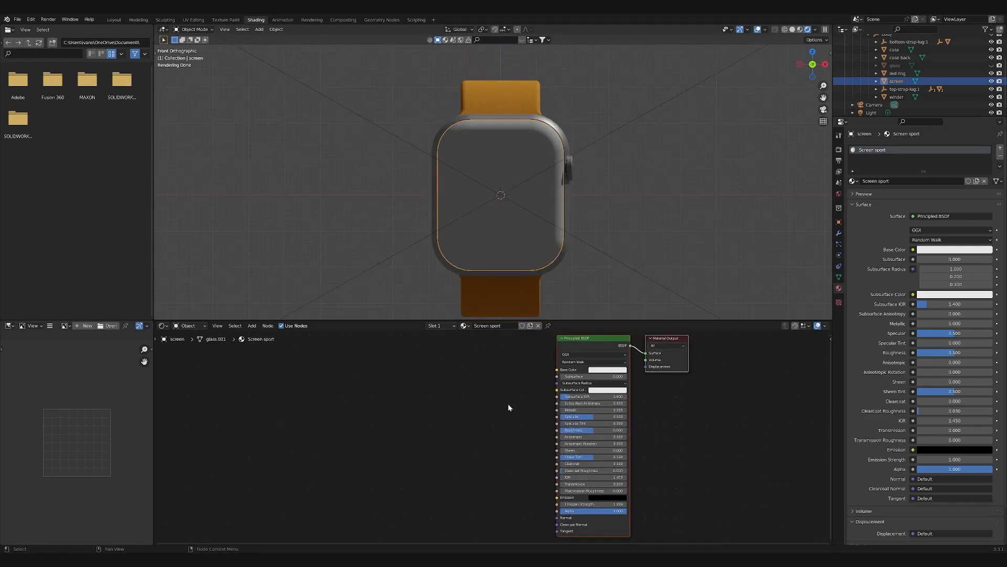
click(450, 407)
key(shift+a)
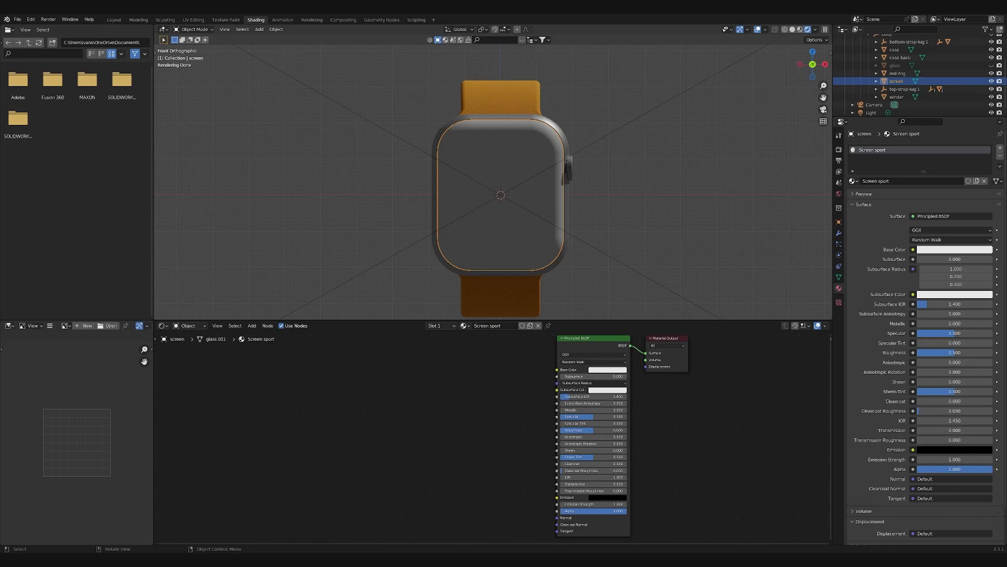
drag(504, 209, 450, 391)
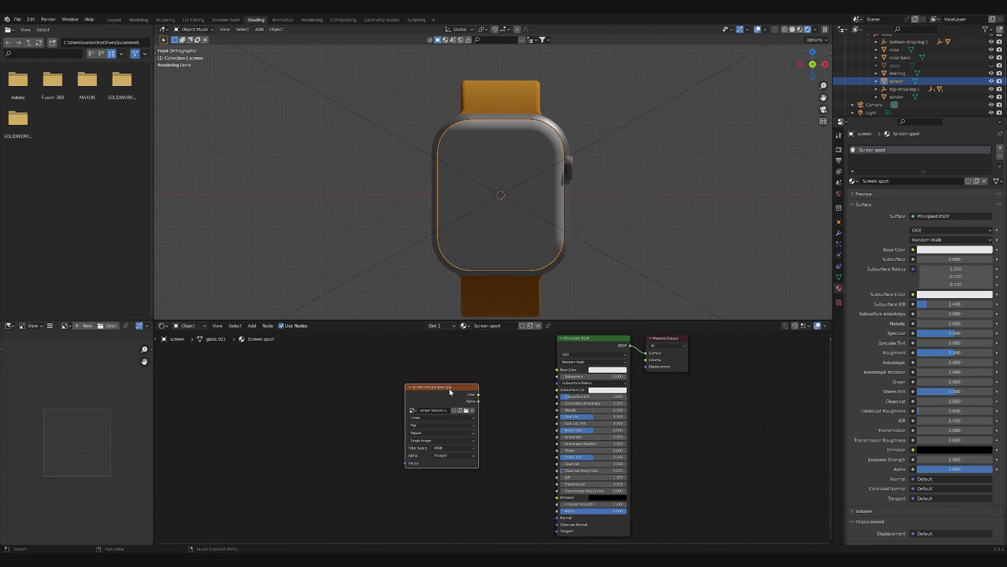
- Add Texture Coordinate and Mapping nodes to the image texture and space them out to its left
key(ctrl+t)
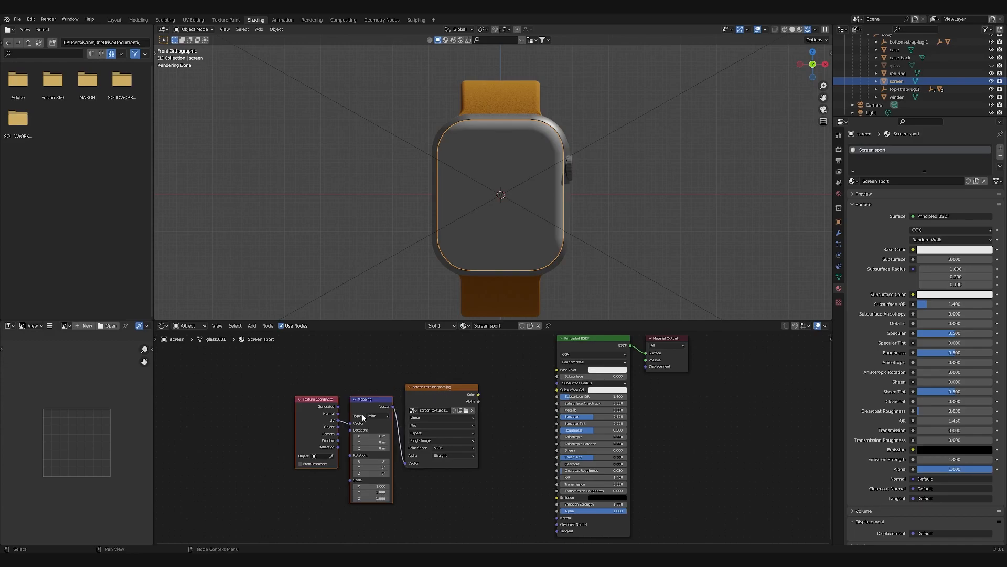
drag(314, 400, 294, 400)
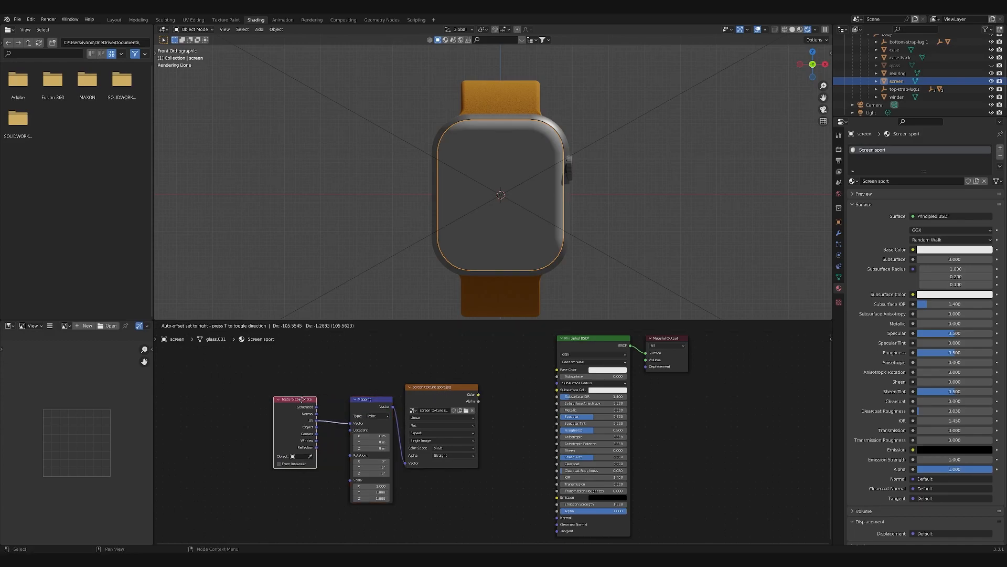
drag(385, 403, 373, 404)
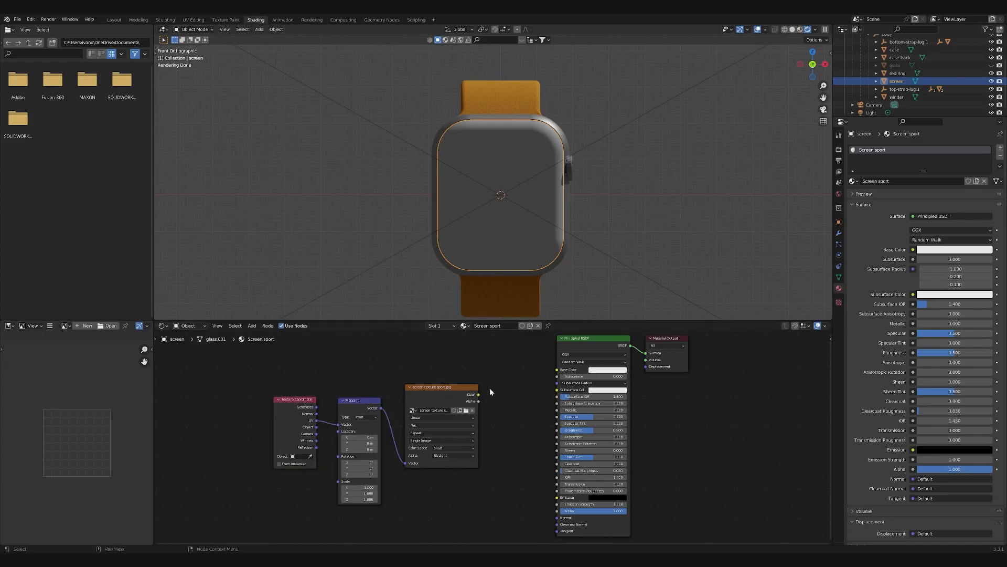
- Link the image texture's color to the shader's base color and check how the image maps onto the screen
drag(479, 395, 558, 369)
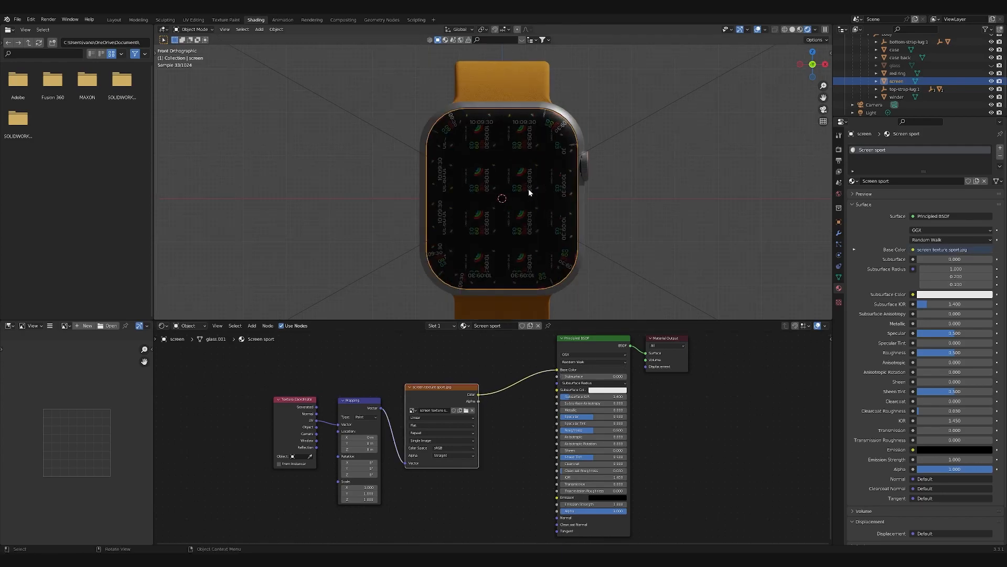
scroll(532, 190, up, 6)
scroll(546, 184, down, 6)
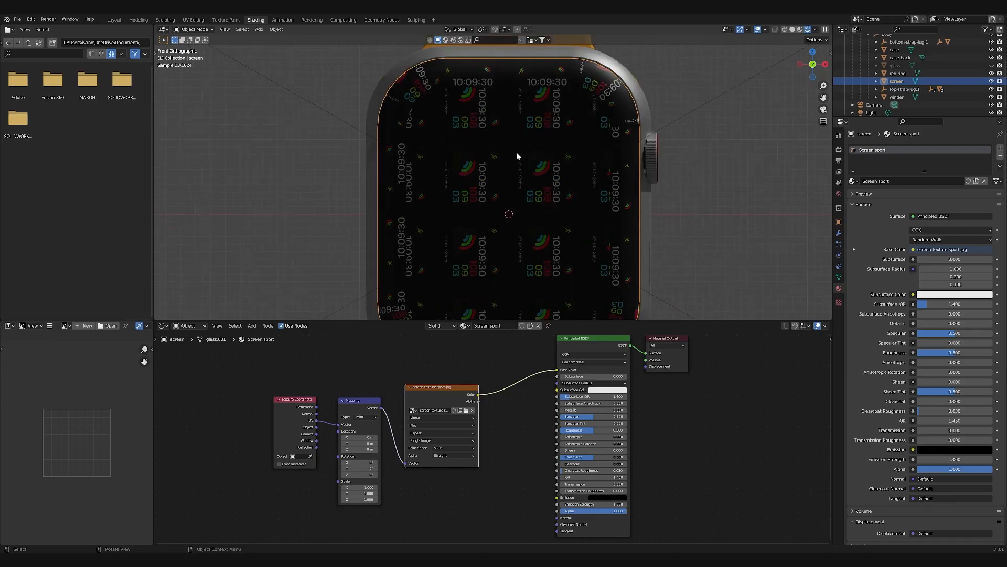
scroll(533, 206, up, 3)
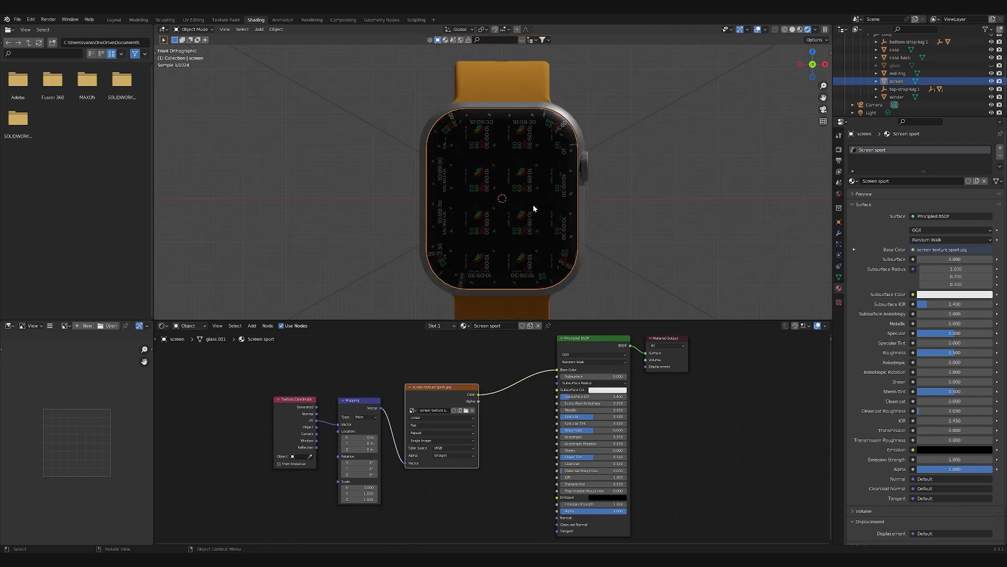
scroll(533, 207, down, 3)
shift+middle_drag(569, 236, 575, 225)
scroll(573, 220, up, 1)
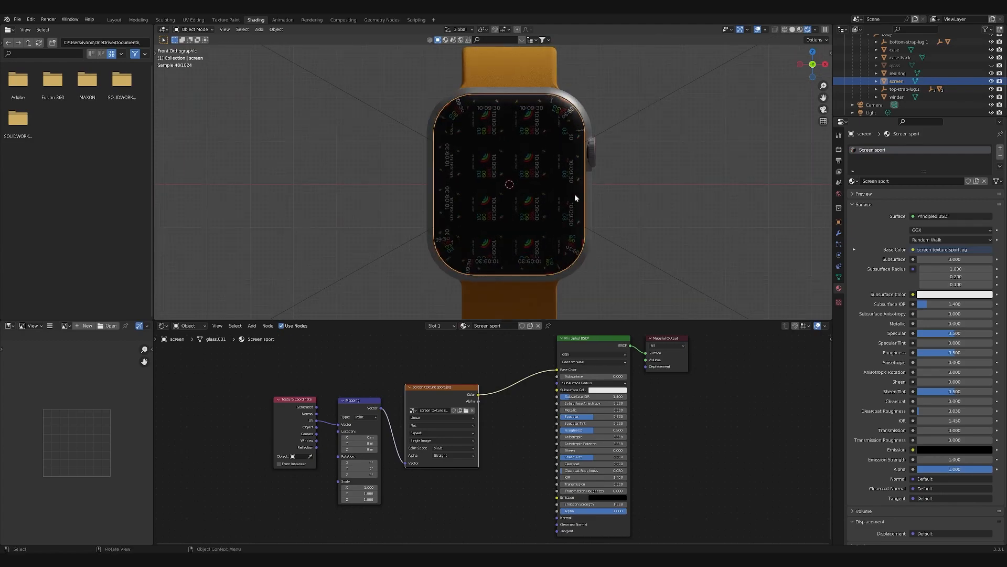
shift+middle_drag(576, 153, 543, 157)
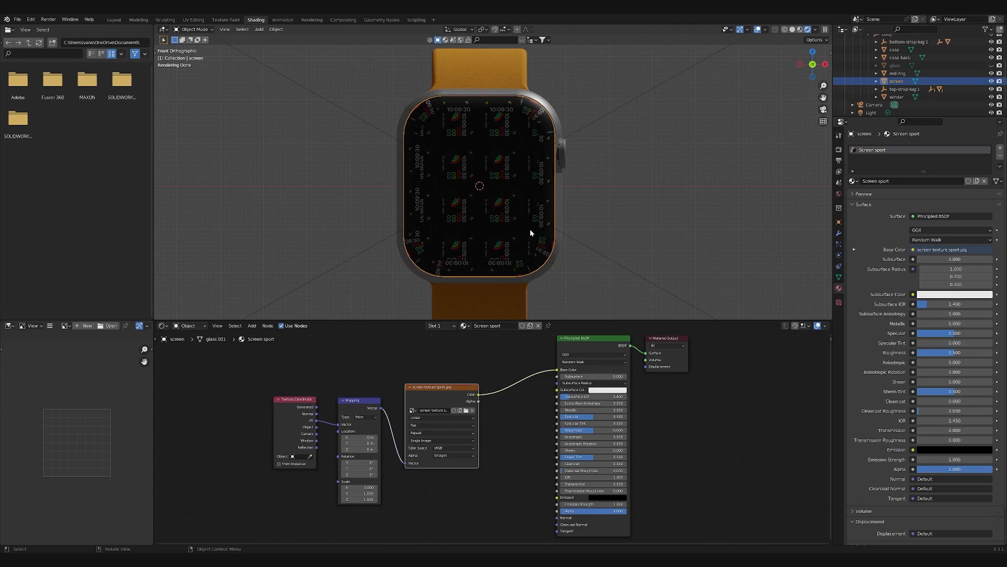
scroll(518, 173, up, 1)
scroll(518, 173, down, 1)
- Select the whole screen mesh in edit mode and project its UVs from the front orthographic view
key(Tab)
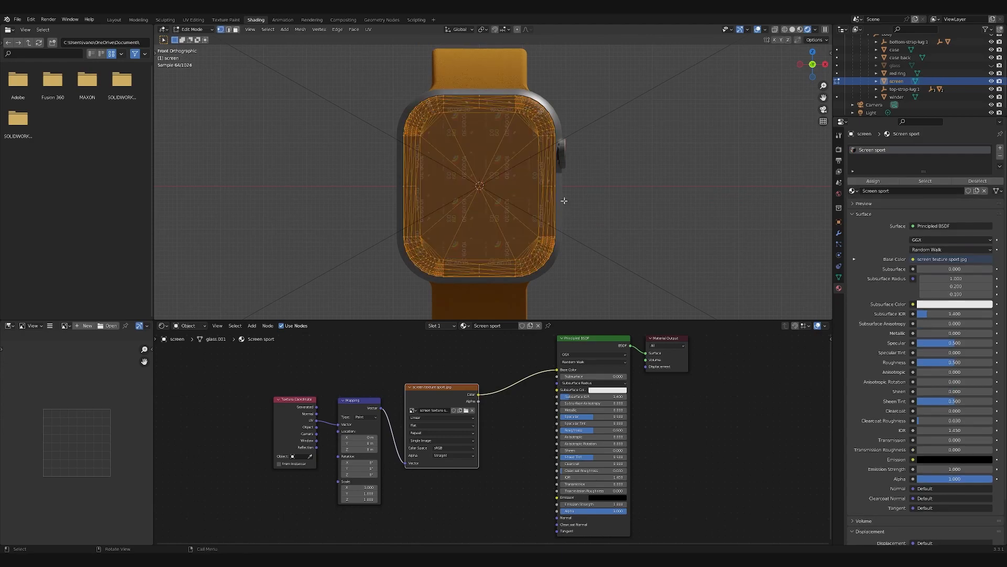
click(369, 30)
click(704, 145)
middle_drag(704, 145, 661, 157)
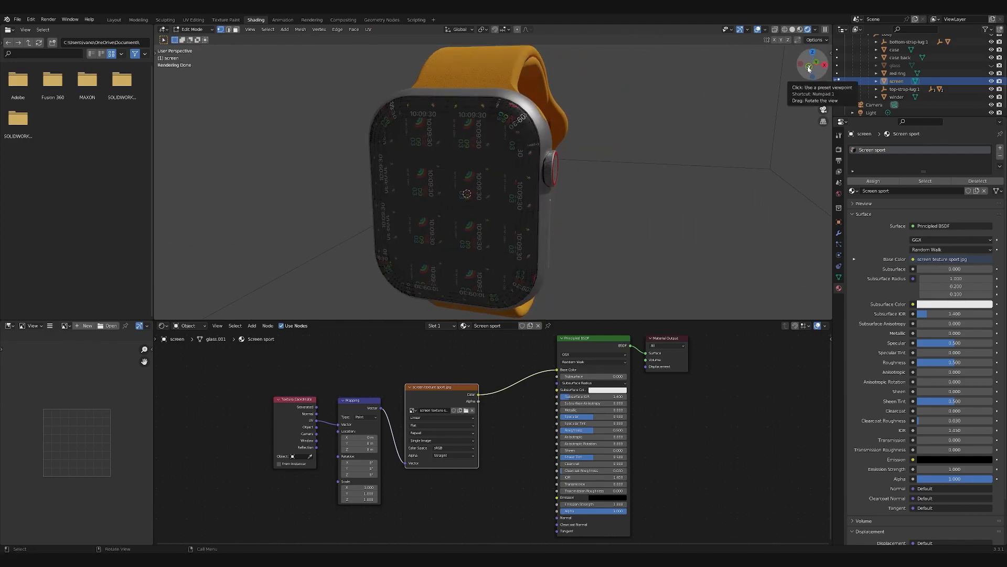
click(809, 68)
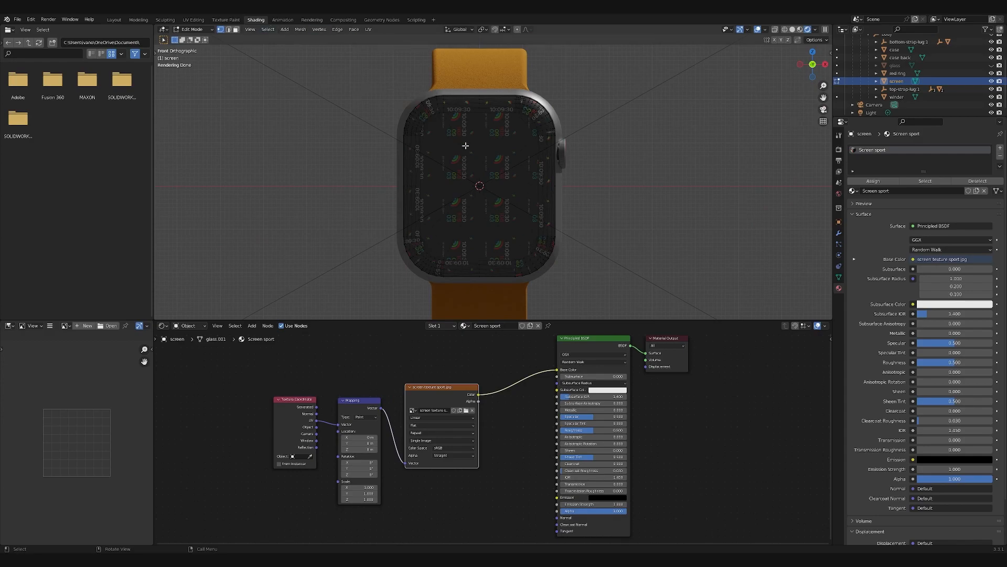
key(a)
click(370, 30)
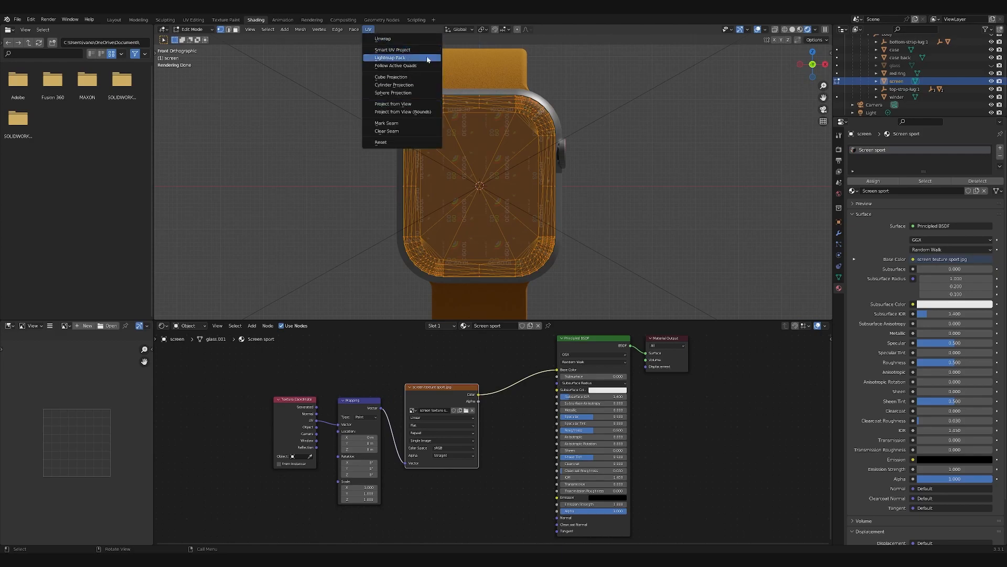
click(403, 104)
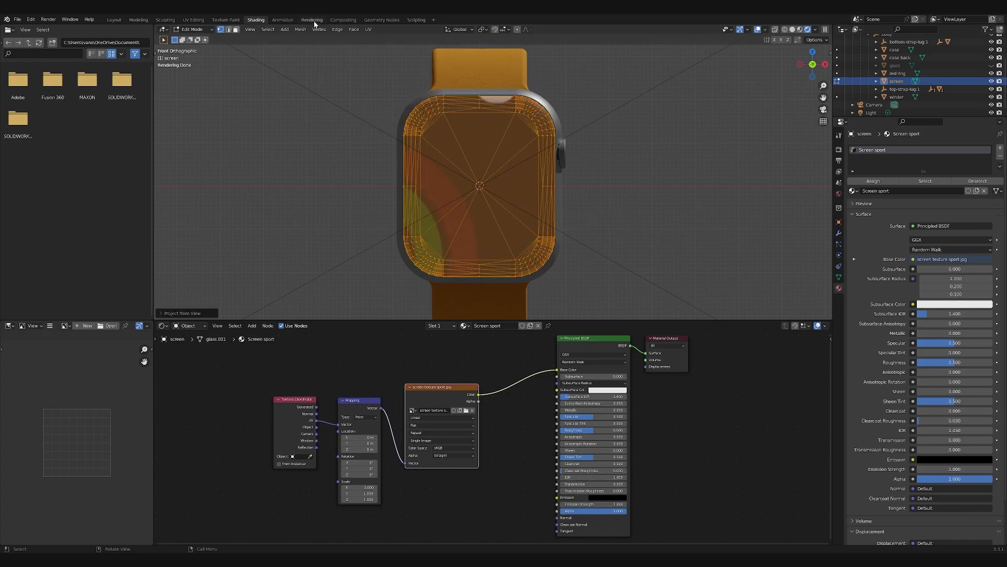
- In the UV Editing workspace, show material colors from the camera view and scale all screen UVs up to nearly fill the watch-face image
click(192, 20)
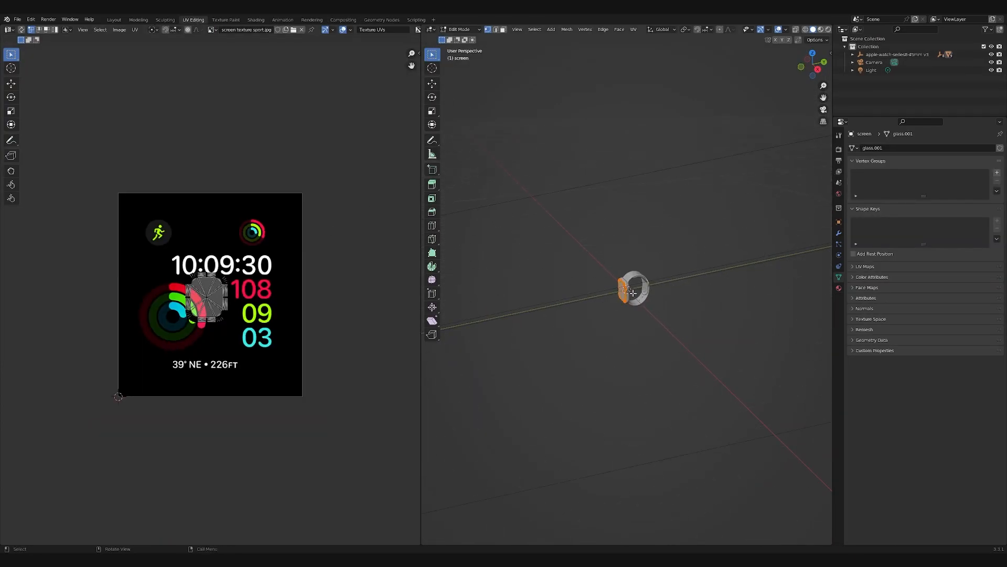
key(KP_0)
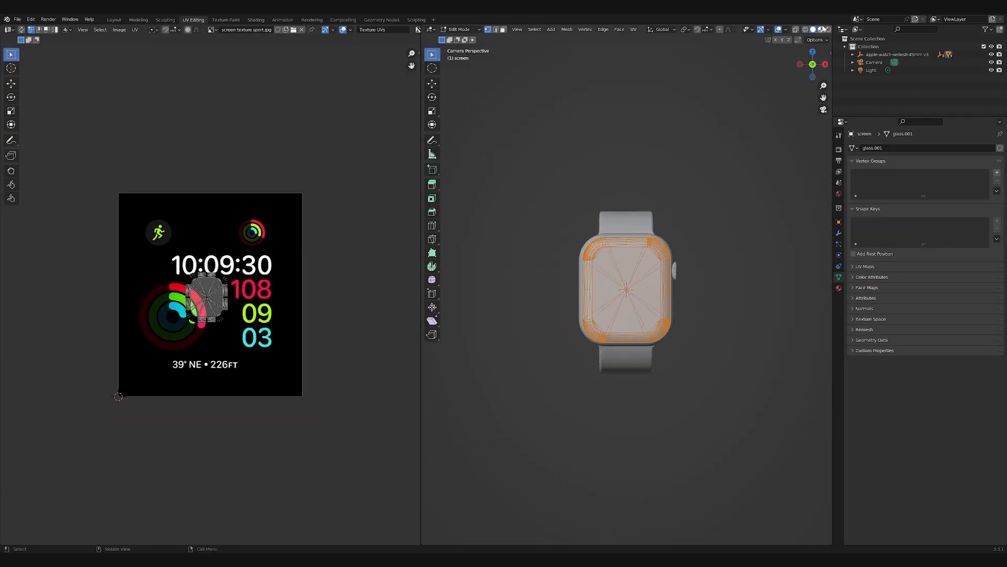
click(821, 29)
key(a)
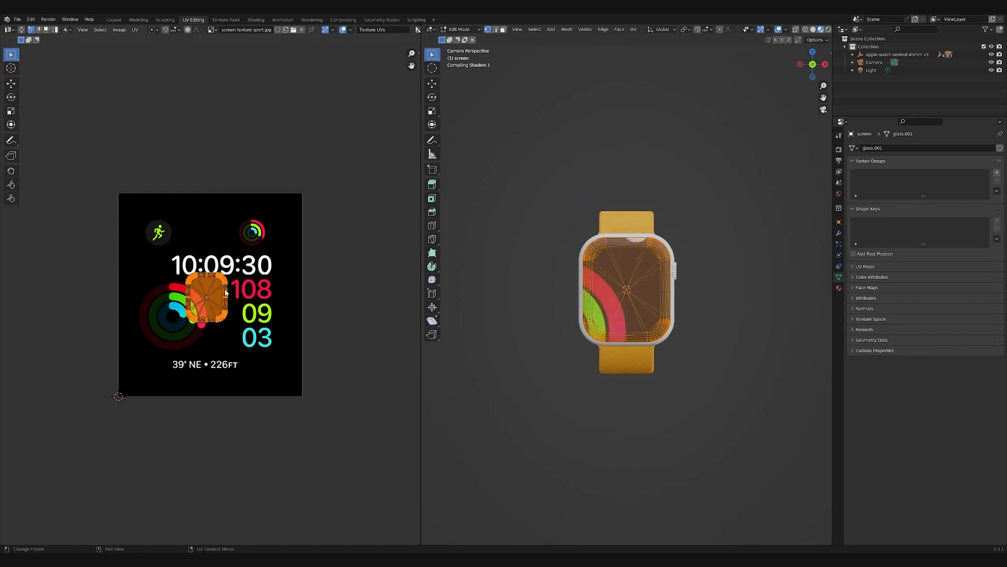
key(s)
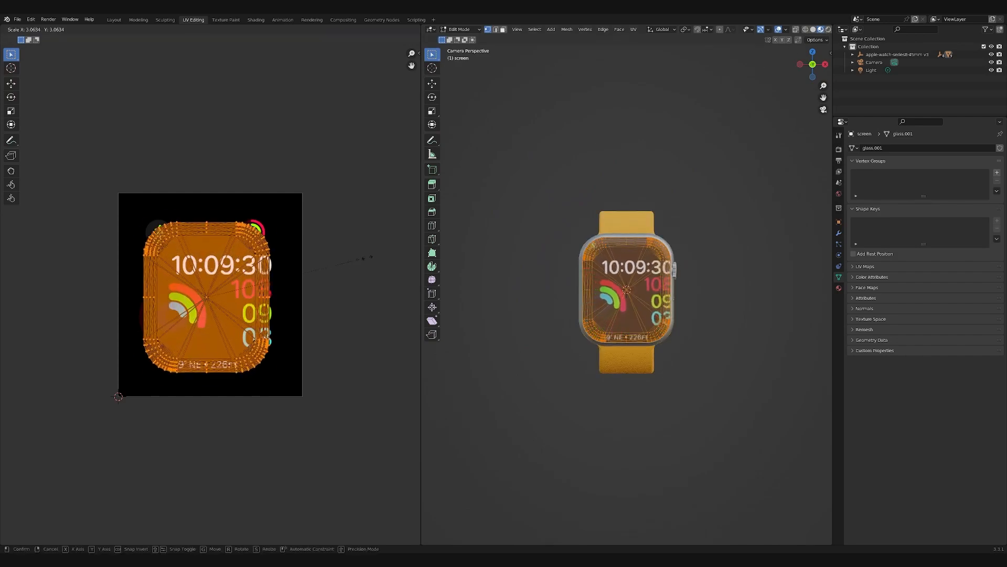
click(406, 251)
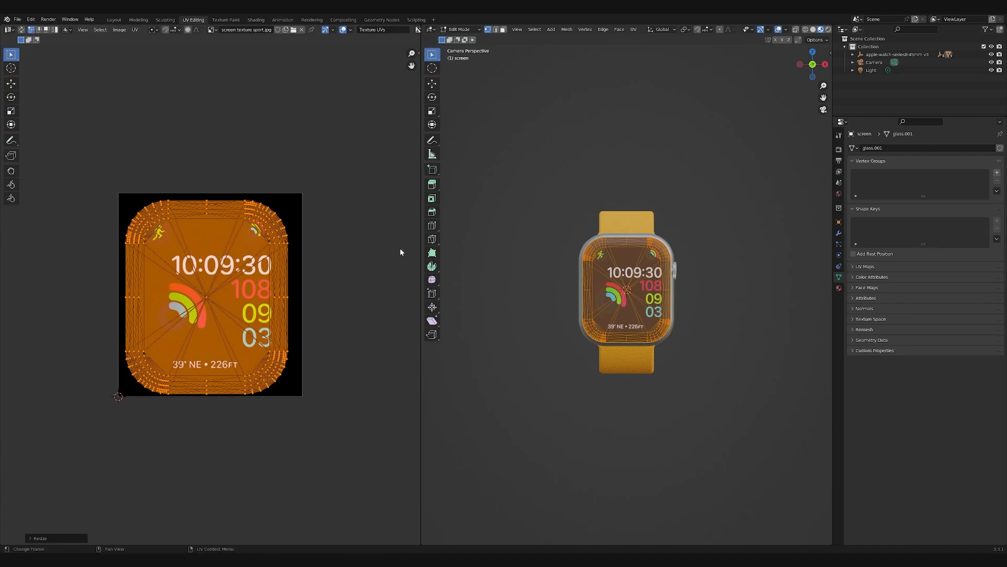
- Shift the screen UVs slightly up and right, enlarge them about 1.03 times to center the watch face, and leave edit mode
key(g)
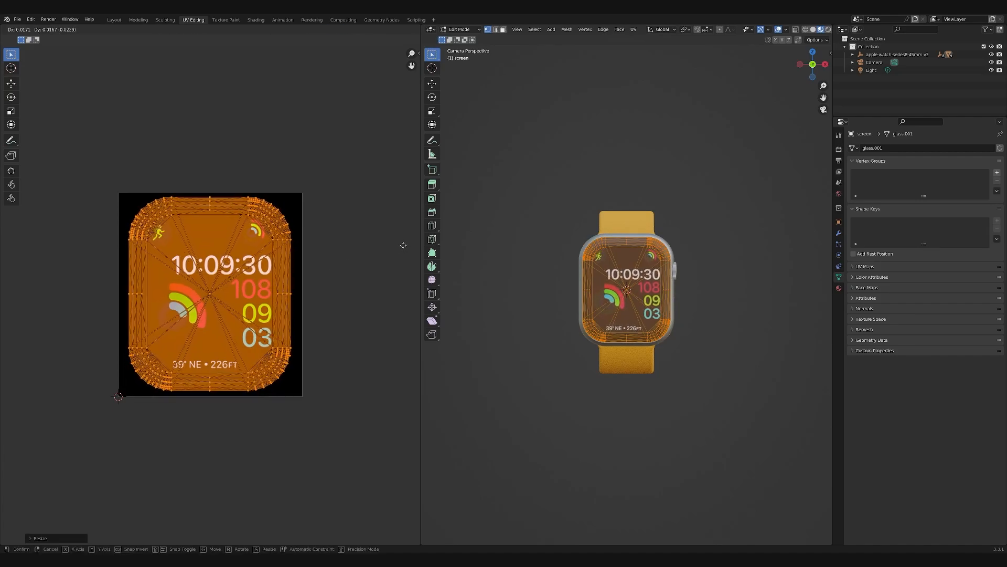
click(404, 245)
scroll(620, 279, up, 6)
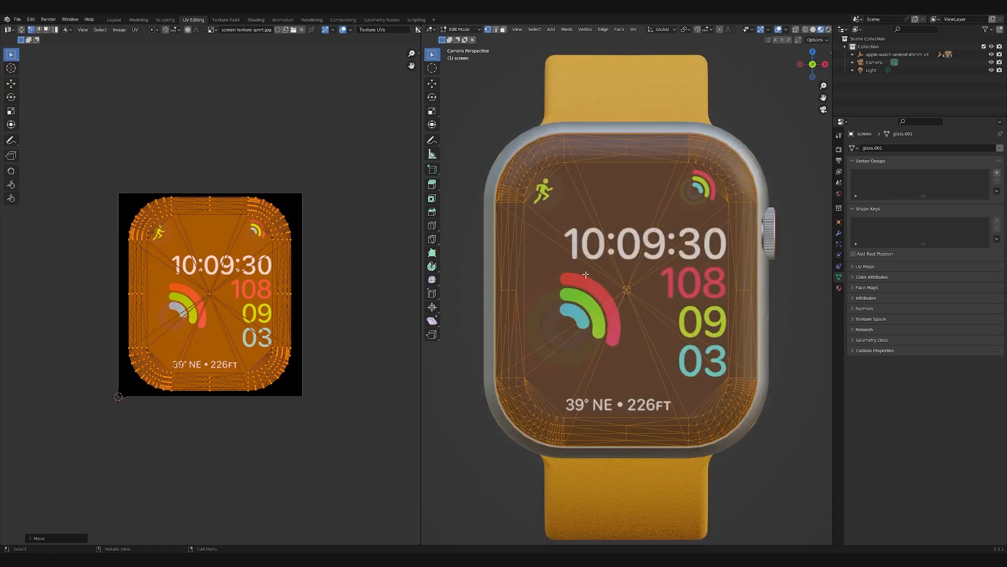
key(s)
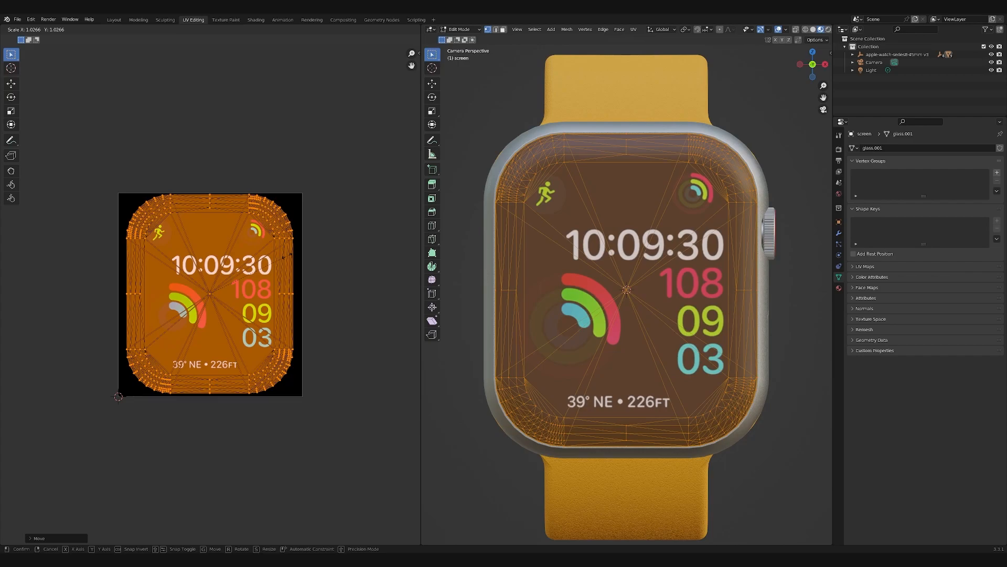
click(285, 256)
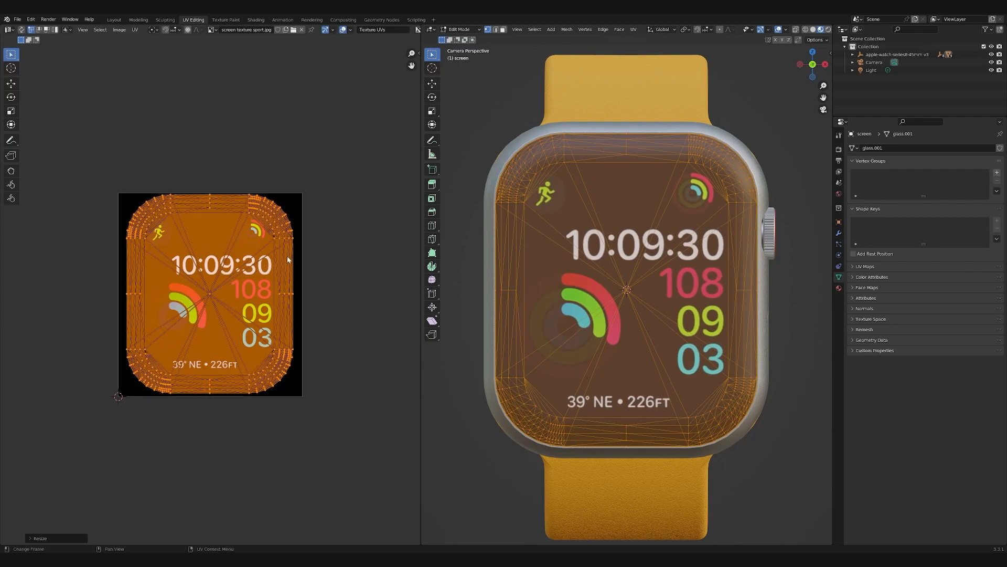
scroll(583, 266, down, 1)
key(Tab)
scroll(672, 277, down, 3)
middle_drag(676, 276, 684, 309)
scroll(628, 317, up, 6)
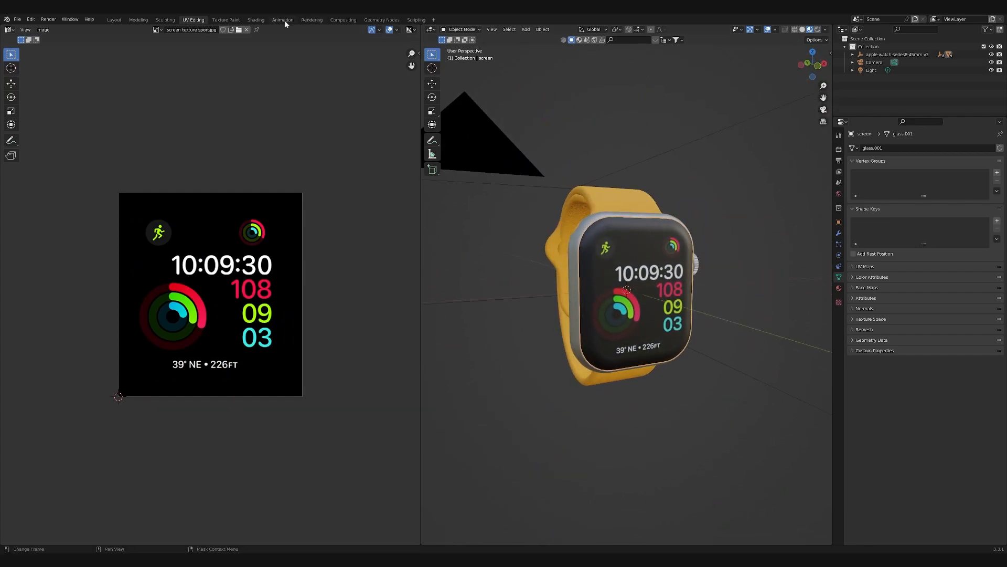
- Back in the Shading workspace, link the image texture's color to the shader's Emission input as well
click(256, 19)
scroll(496, 204, up, 2)
scroll(534, 228, down, 1)
mouse_move(547, 229)
middle_down()
mouse_move(487, 231)
mouse_move(487, 218)
mouse_move(580, 225)
mouse_move(522, 246)
mouse_move(594, 223)
mouse_move(502, 237)
mouse_move(611, 228)
mouse_move(552, 245)
mouse_move(509, 239)
mouse_move(556, 226)
mouse_move(548, 231)
middle_up()
drag(479, 394, 557, 497)
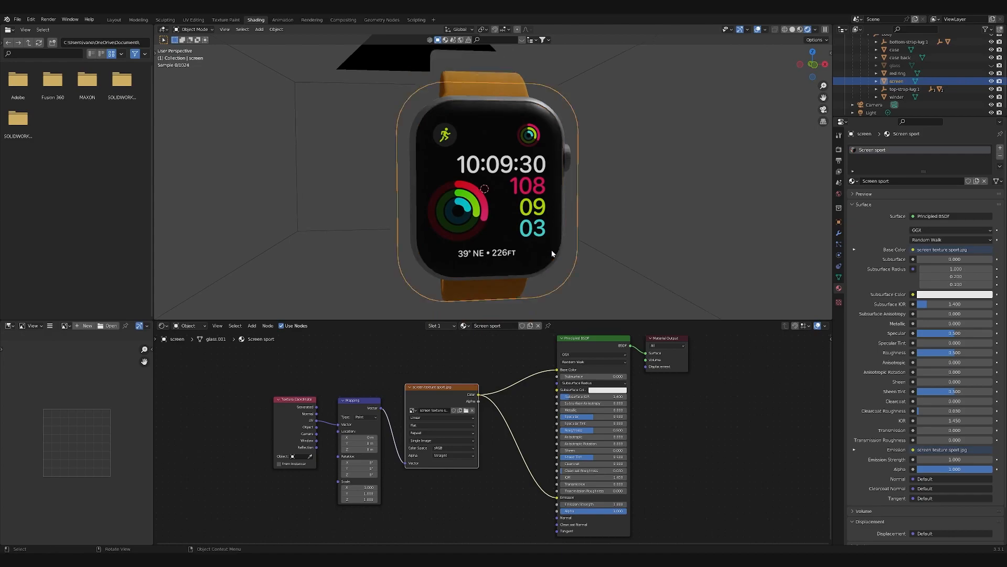
- Set the Screen sport material's emission strength to 6 and check the glowing screen from an angle
scroll(552, 249, up, 2)
double_click(592, 504)
text(6)
key(Return)
scroll(515, 247, down, 2)
middle_drag(595, 156, 531, 180)
scroll(601, 184, up, 2)
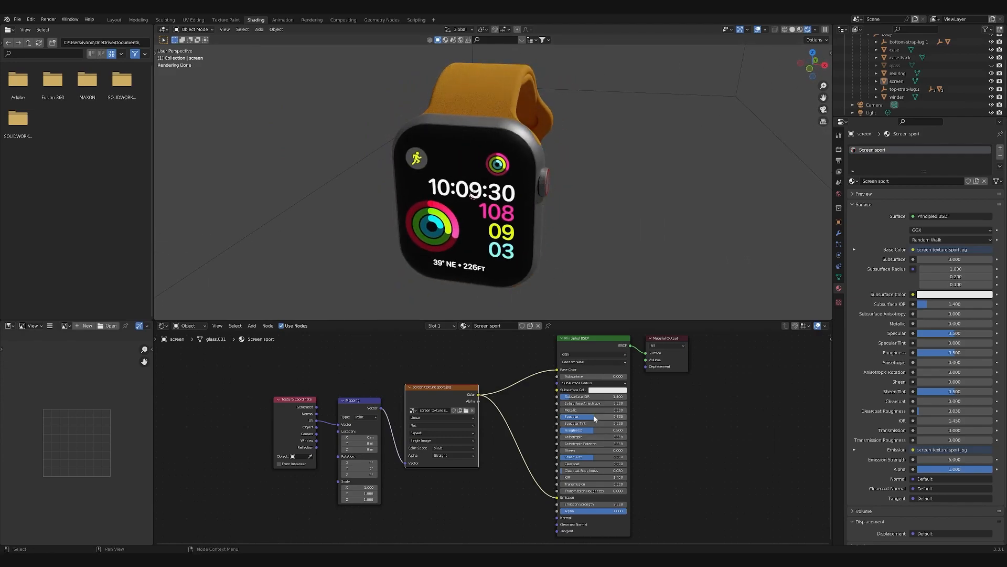
- Lower the Screen sport material's specular to 0 and check the screen from several angles
drag(595, 418, 563, 418)
mouse_move(514, 204)
middle_down()
mouse_move(560, 208)
mouse_move(516, 208)
middle_up()
drag(566, 417, 560, 418)
middle_drag(513, 257, 536, 229)
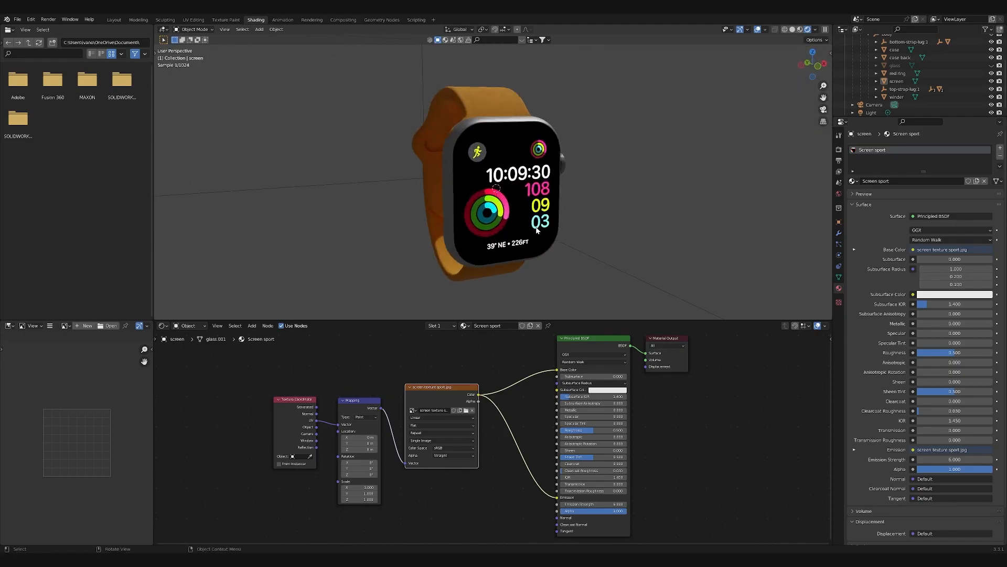
- Unhide the glass object and give it a new material named Glass
click(992, 65)
mouse_move(573, 187)
middle_down()
mouse_move(643, 185)
mouse_move(568, 186)
middle_up()
click(456, 157)
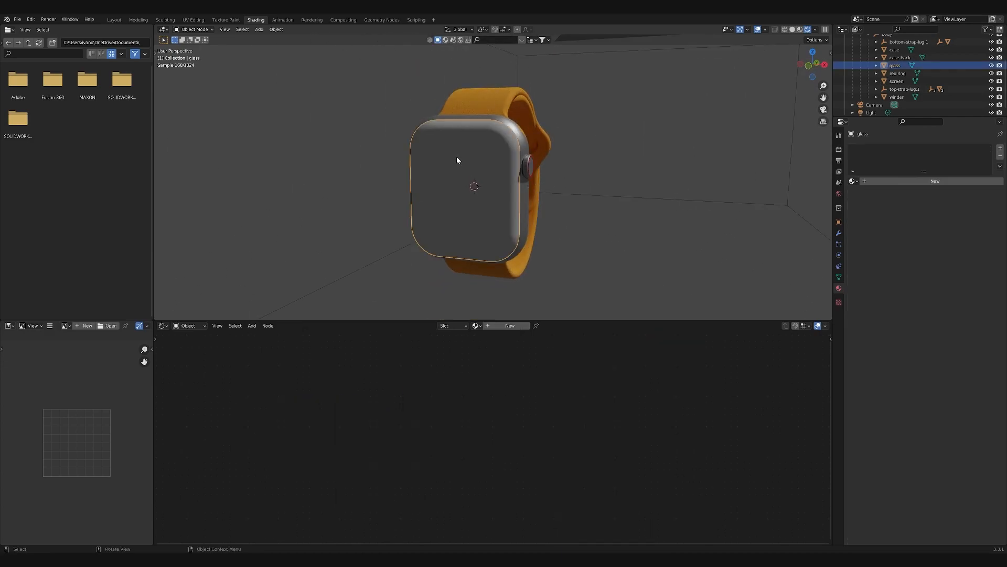
click(505, 326)
double_click(876, 150)
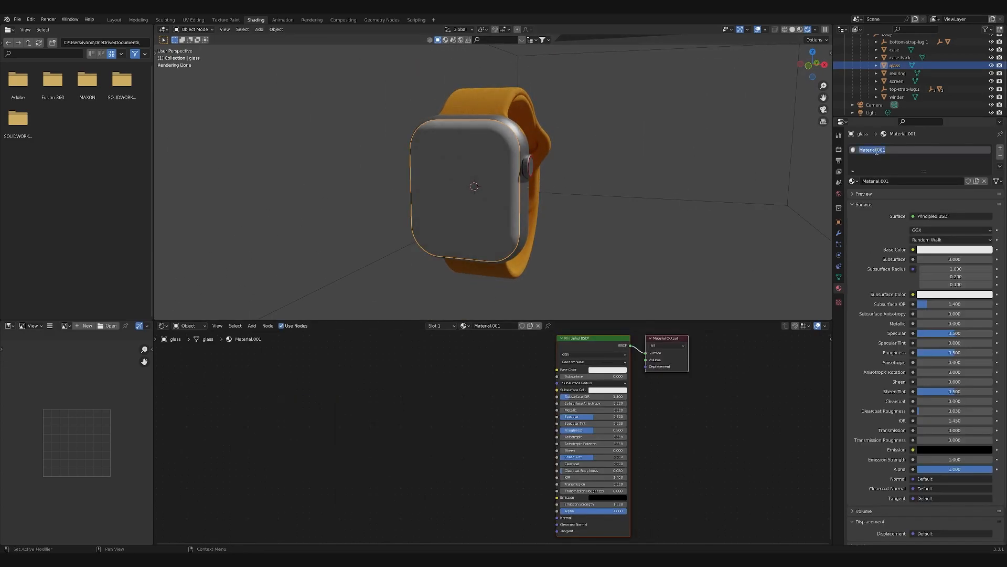
text(Glass)
key(Return)
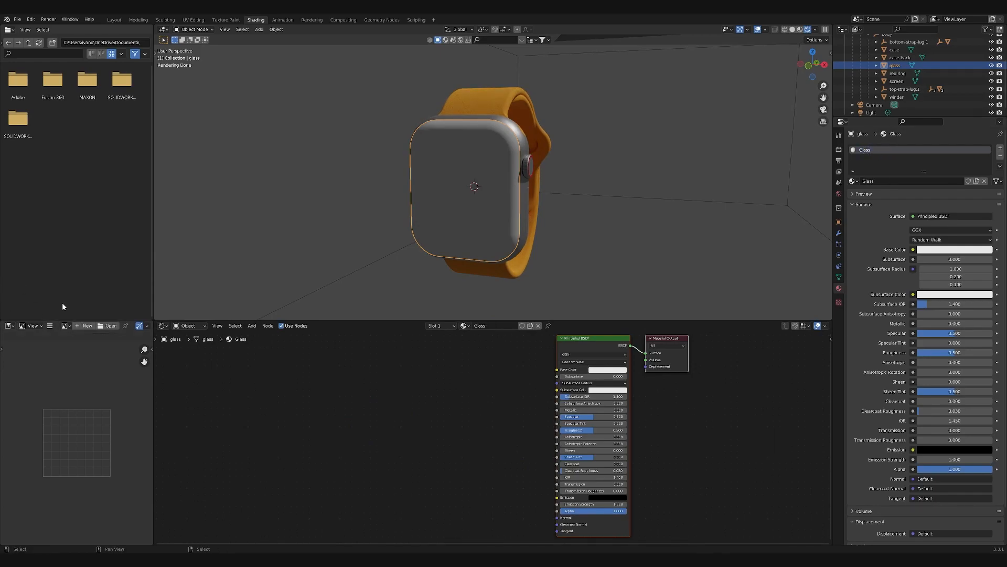
- Add a Light Path node well to the left of the Glass material's Principled BSDF
scroll(398, 418, down, 2)
middle_drag(442, 434, 505, 437)
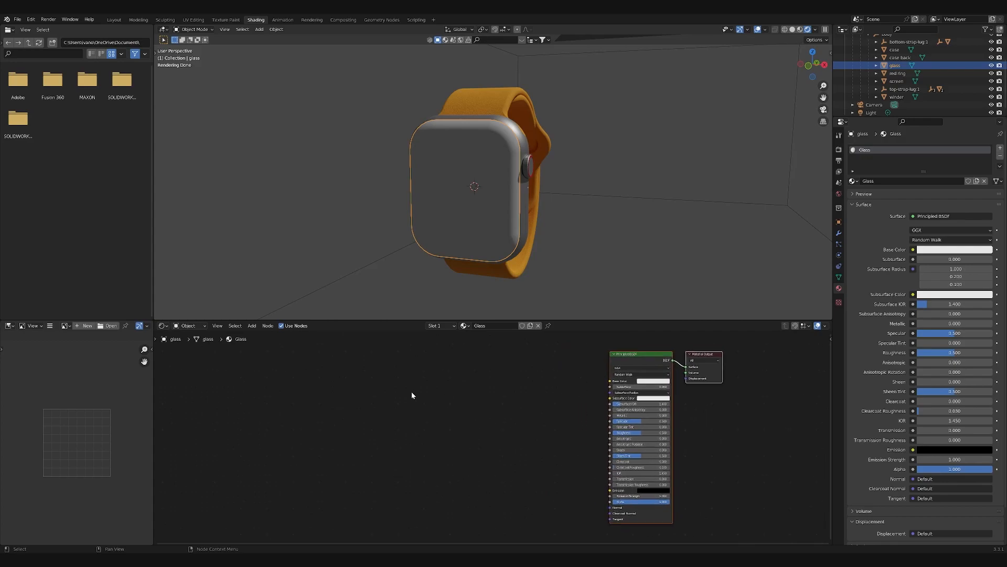
middle_drag(411, 392, 444, 405)
scroll(445, 405, down, 1)
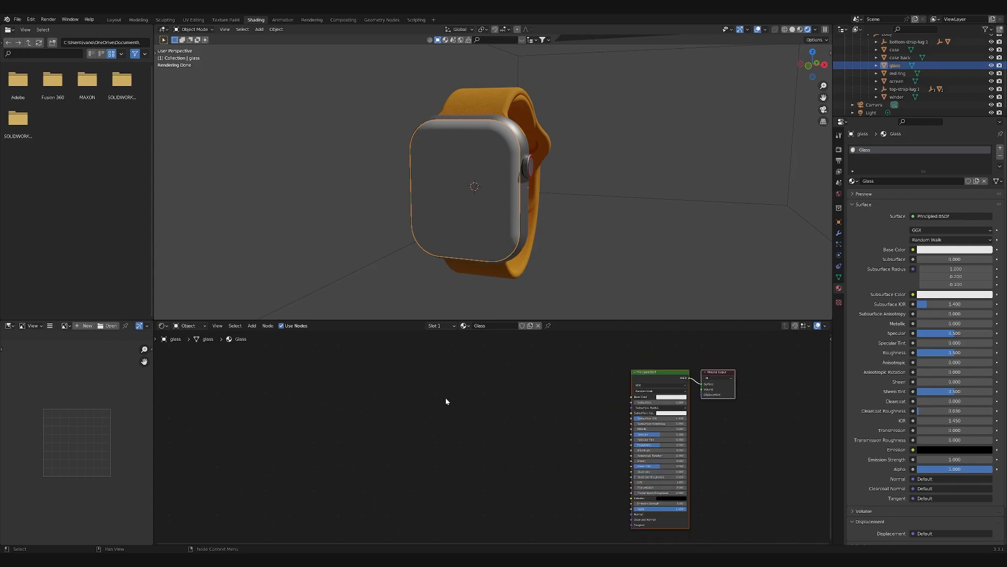
key(shift+a)
click(446, 396)
text(light)
key(Return)
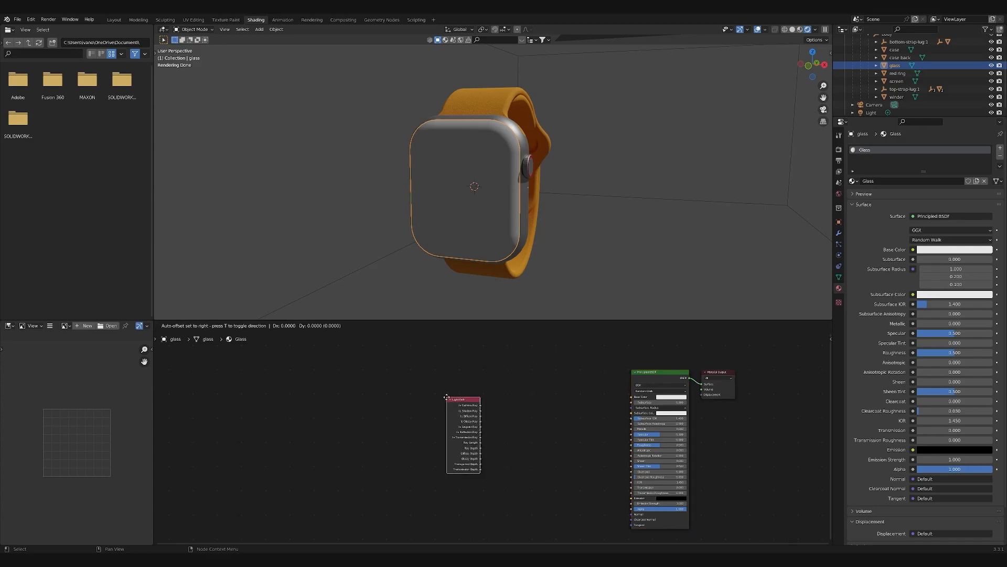
click(367, 386)
- Add a Math node set to Add and link Is Shadow Ray and Is Diffuse Ray to its two values
key(shift+a)
click(502, 440)
text(math)
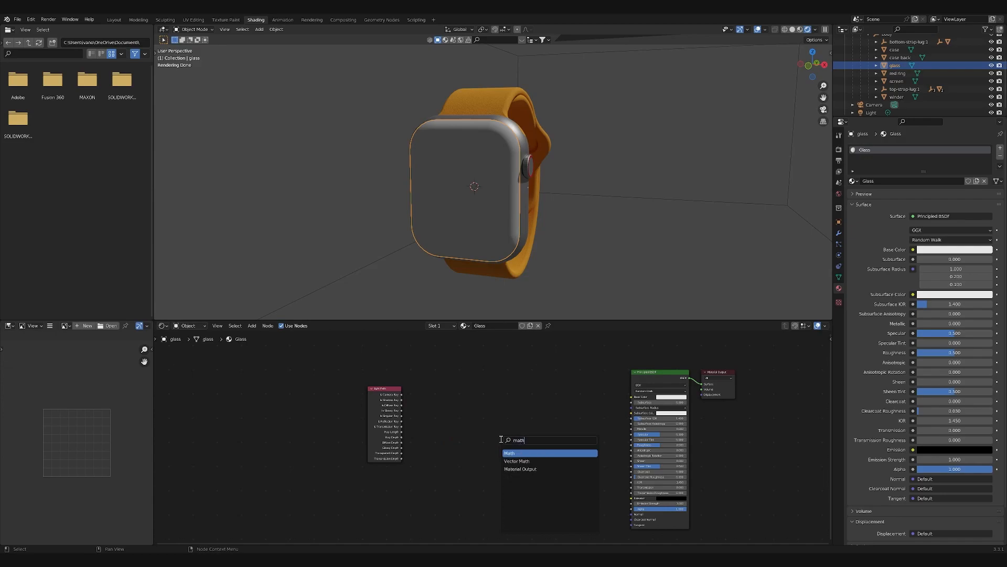
key(Return)
click(463, 422)
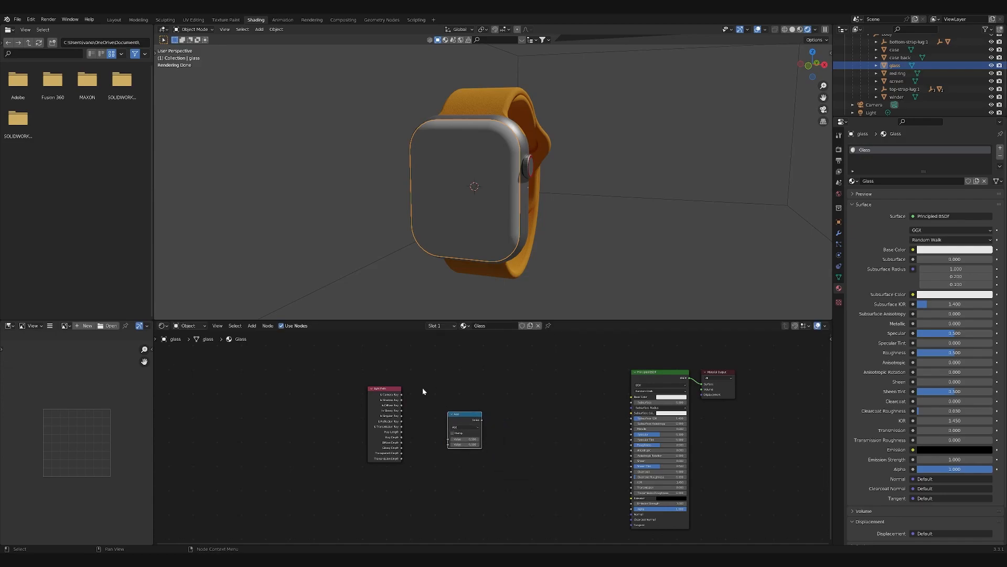
drag(401, 399, 448, 439)
drag(401, 405, 453, 447)
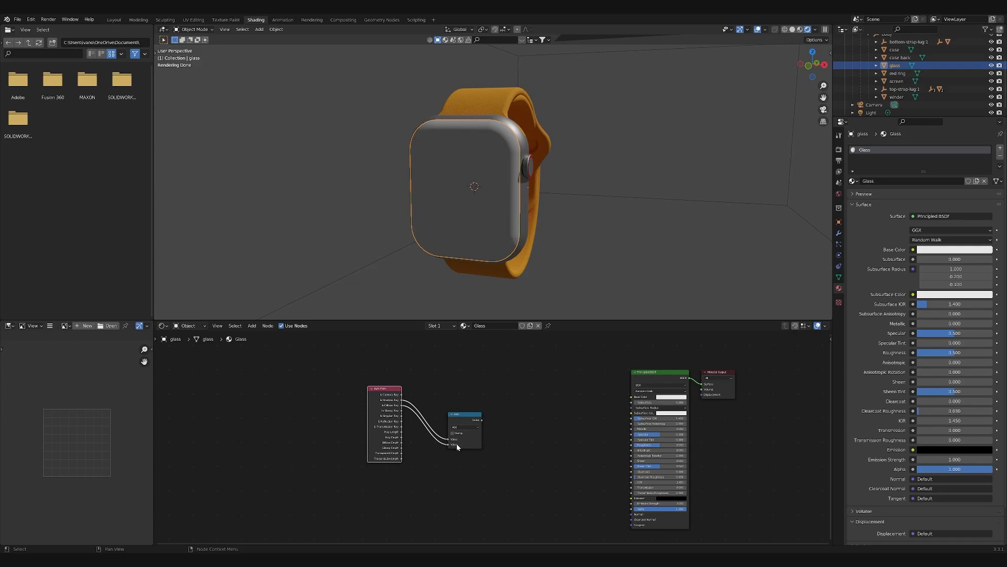
- Add a Mix Shader node to the right of the Math node
key(shift+a)
click(565, 431)
text(mix)
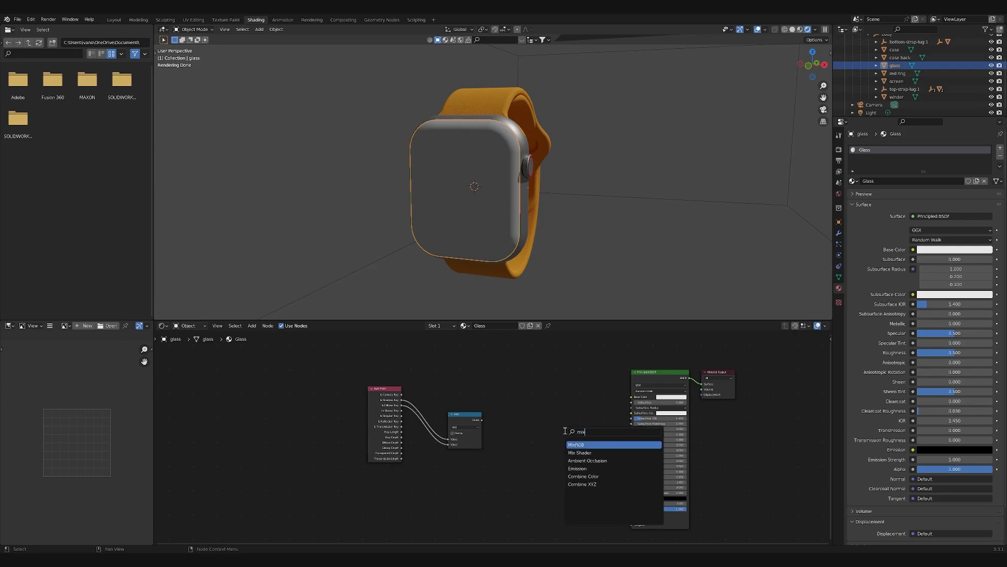
key(Down)
key(Return)
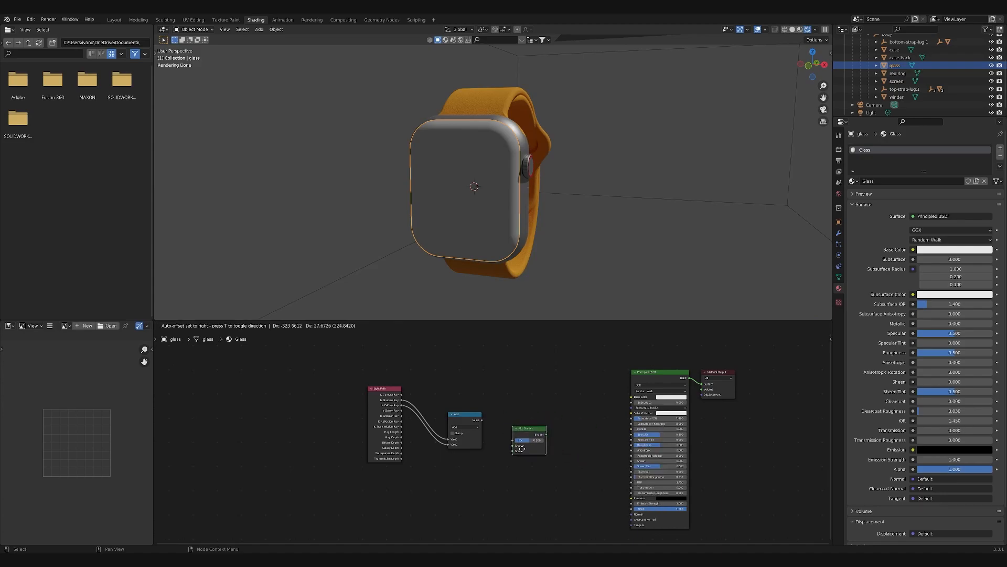
click(524, 447)
- Delete the Principled BSDF from the Glass material and move the Material Output beside the Mix Shader
click(660, 372)
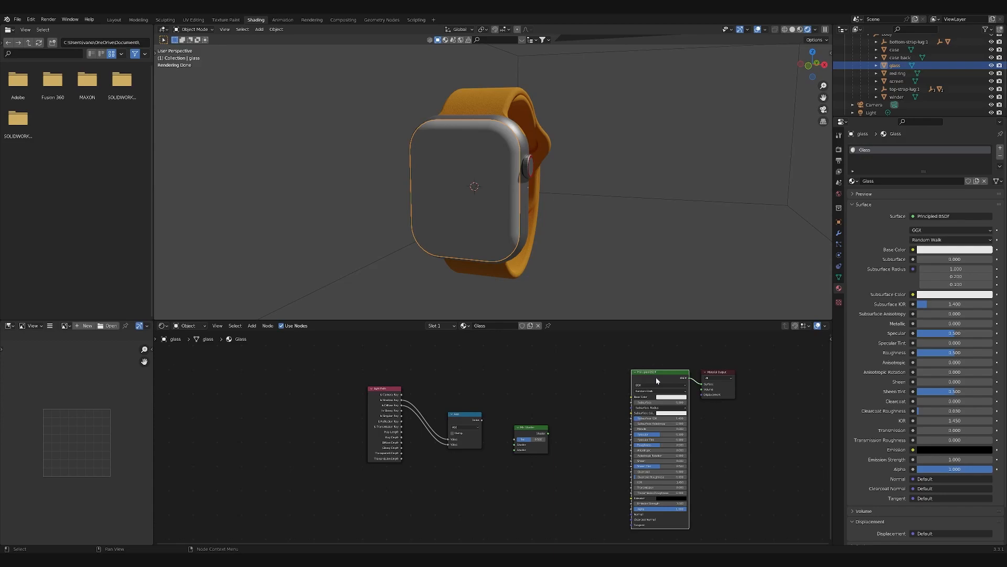
key(Delete)
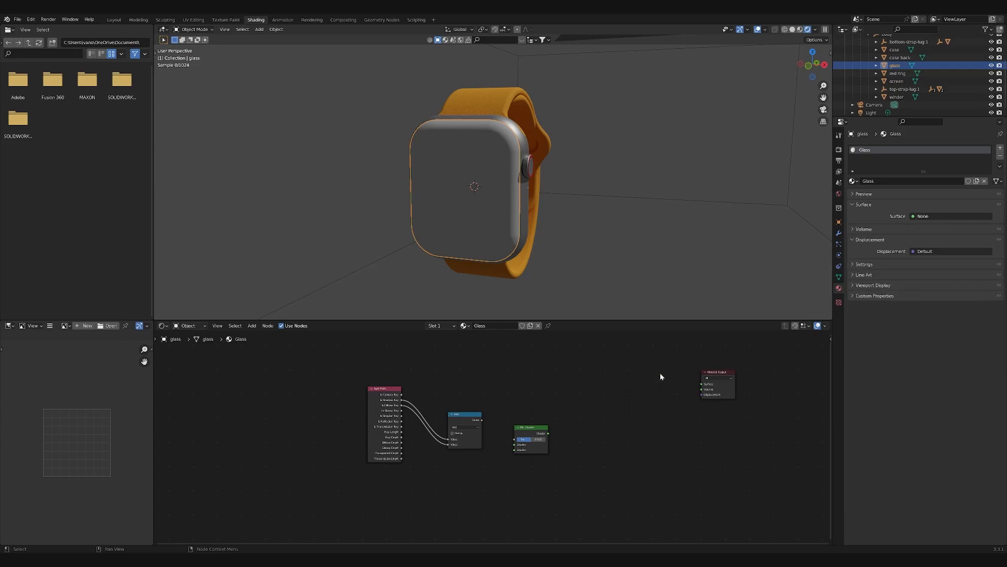
drag(741, 363, 609, 443)
- Add a Glass BSDF node directly below the Light Path node
middle_drag(454, 495, 509, 455)
key(shift+a)
click(463, 464)
text(gla)
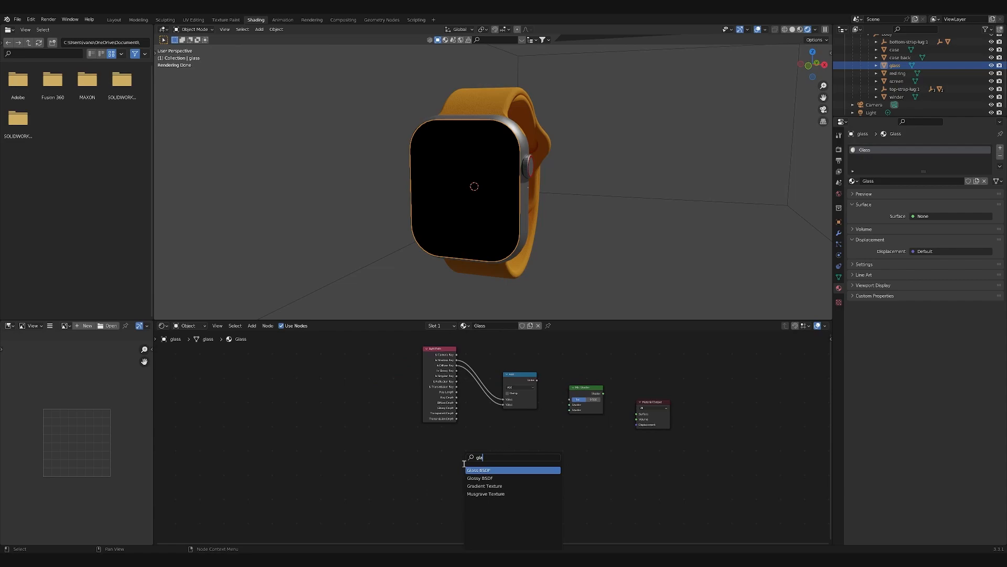
key(Return)
click(424, 435)
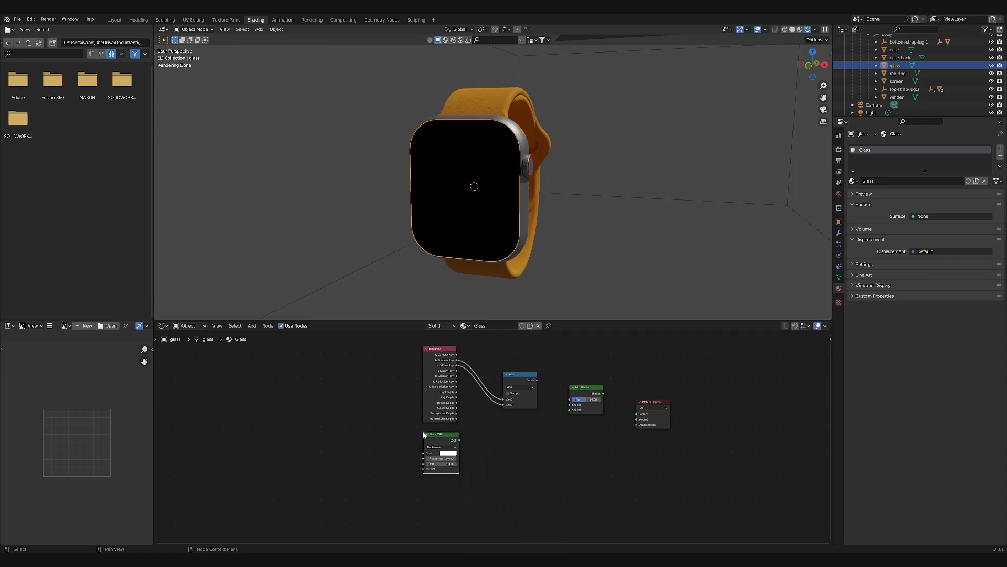
- Add a Transparent BSDF node directly below the Glass BSDF node
middle_drag(483, 516, 496, 508)
key(shift+a)
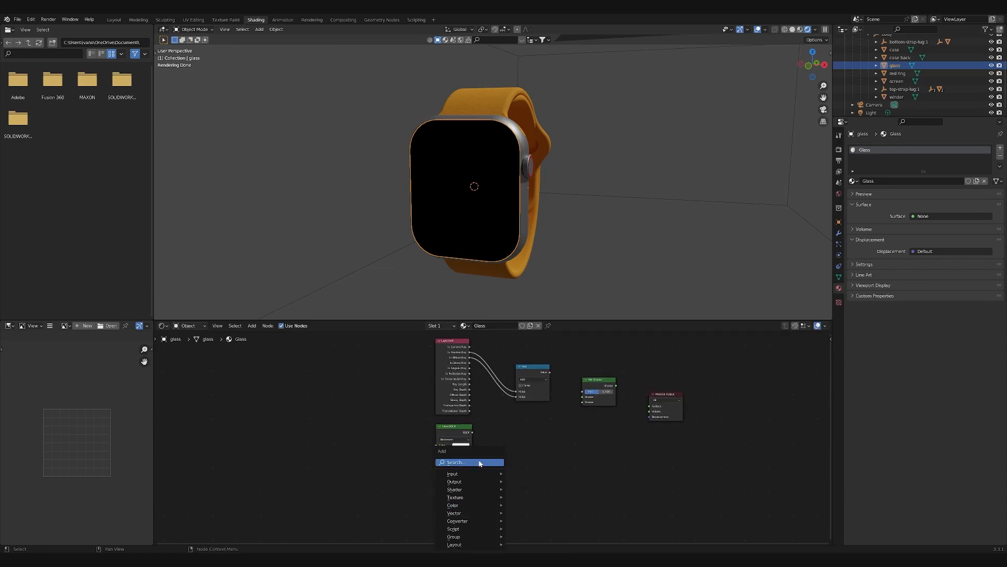
click(479, 463)
text(tras)
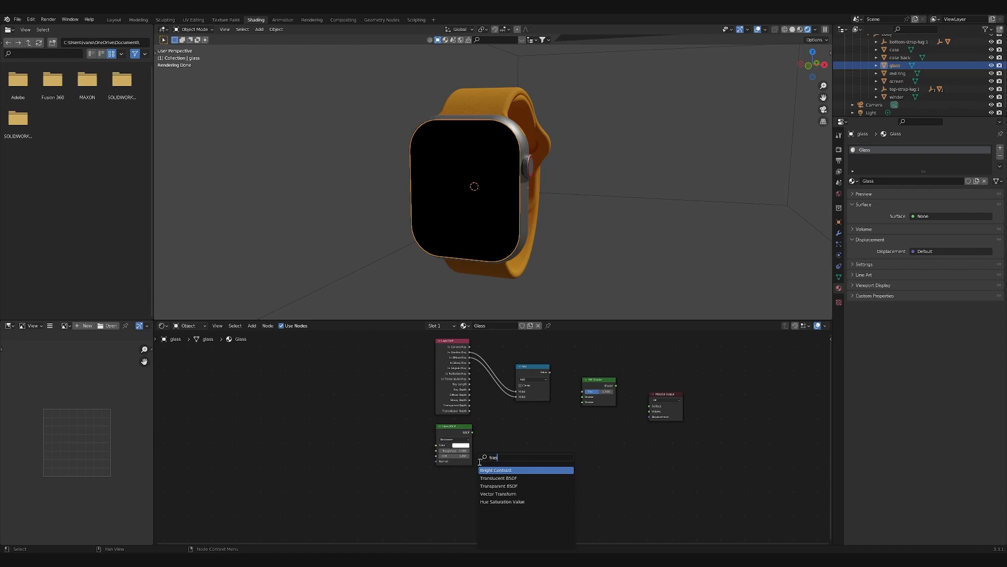
key(Down)
key(Down)
key(Return)
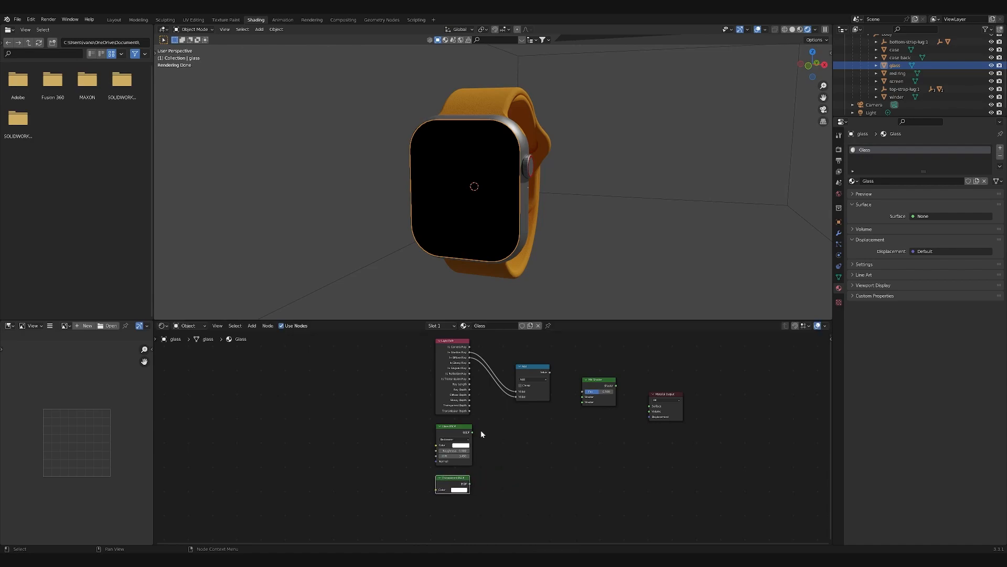
- Link Glass BSDF and Transparent BSDF to the Mix Shader's two shader inputs, Math to its factor, and its output to the Material Output's surface
drag(472, 432, 582, 396)
drag(470, 484, 582, 402)
drag(550, 372, 651, 408)
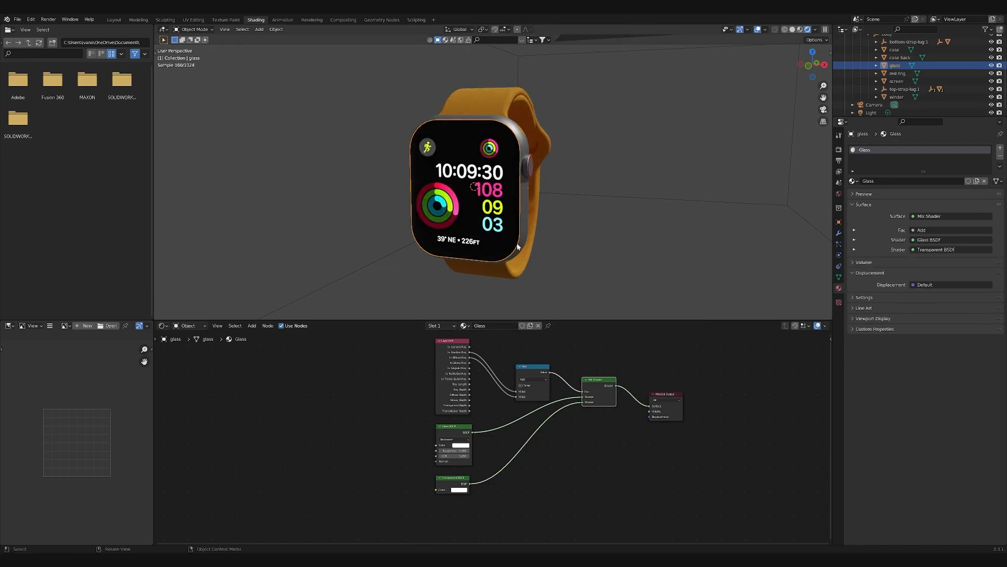
- Adjust the Glass BSDF roughness and set its IOR to 1.2
click(458, 450)
text(0.0)
key(Return)
double_click(462, 456)
text(1.2)
key(Return)
middle_drag(525, 194, 582, 200)
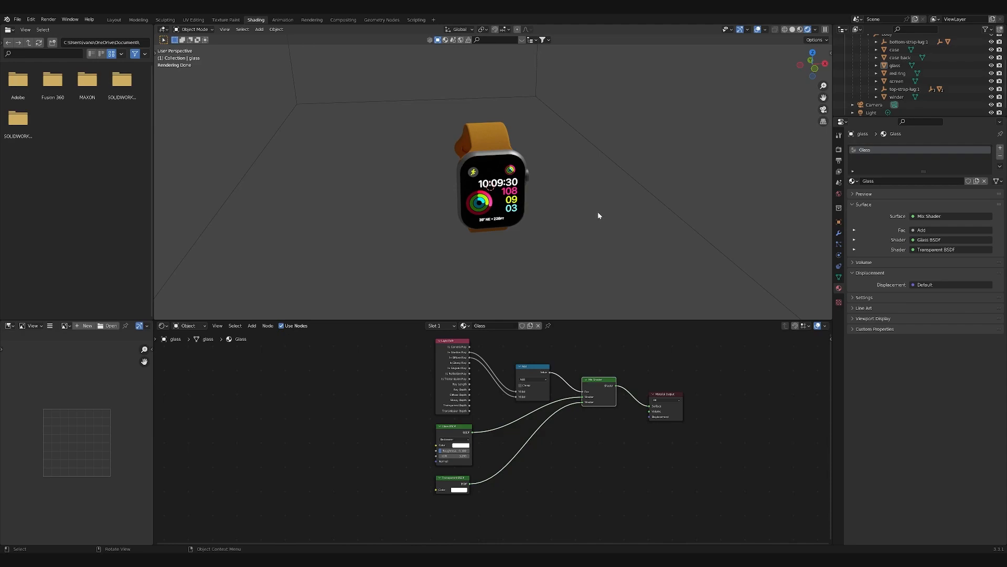
- Switch to the Layout workspace and add an area light at the world origin in top view
click(111, 21)
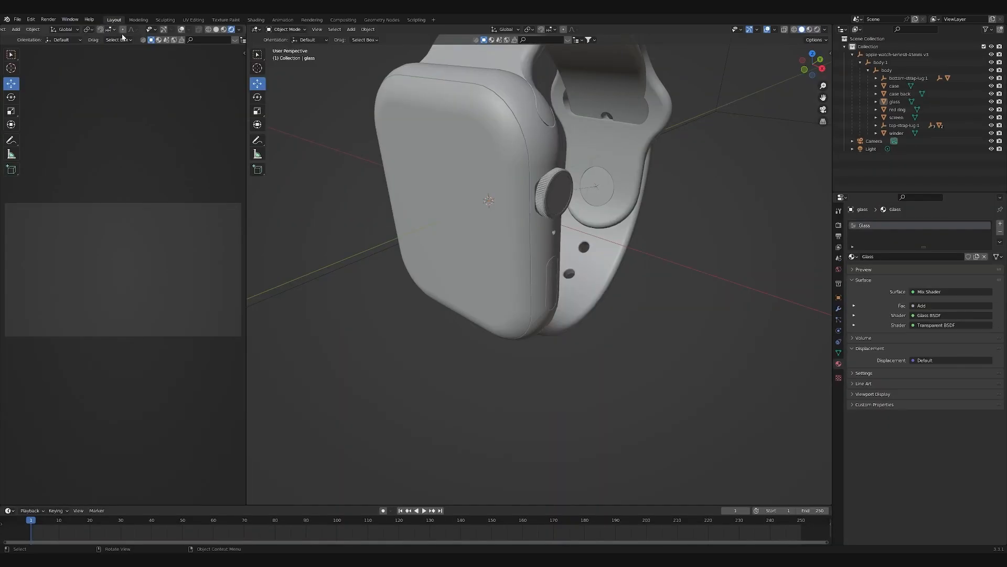
scroll(565, 244, down, 4)
middle_drag(596, 313, 609, 340)
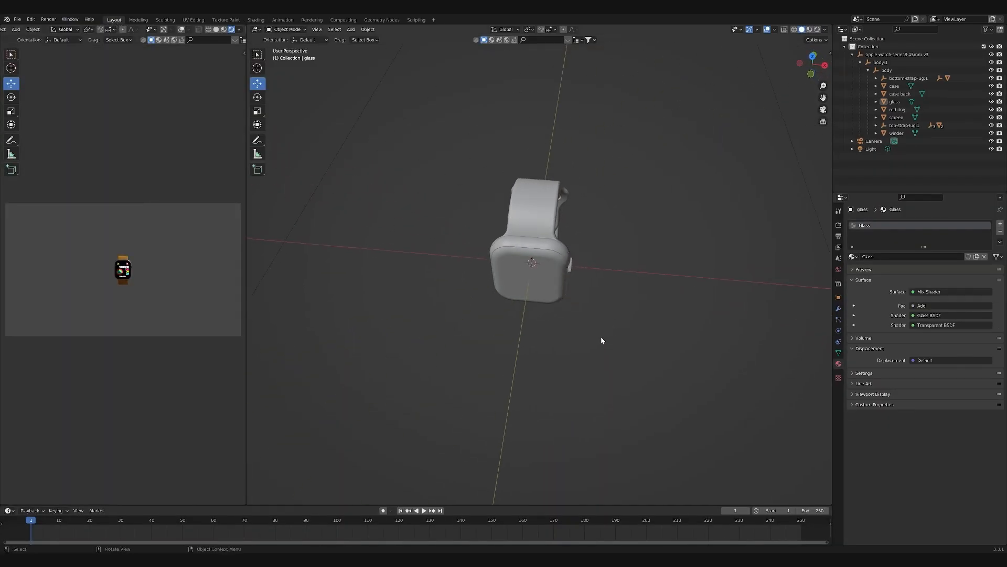
click(812, 54)
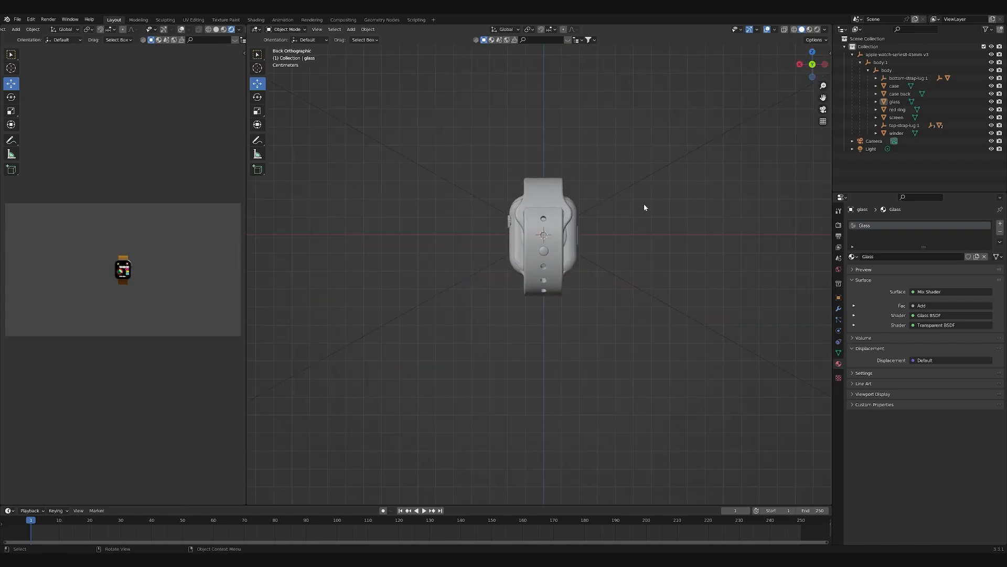
click(813, 53)
scroll(639, 292, down, 4)
scroll(638, 292, down, 2)
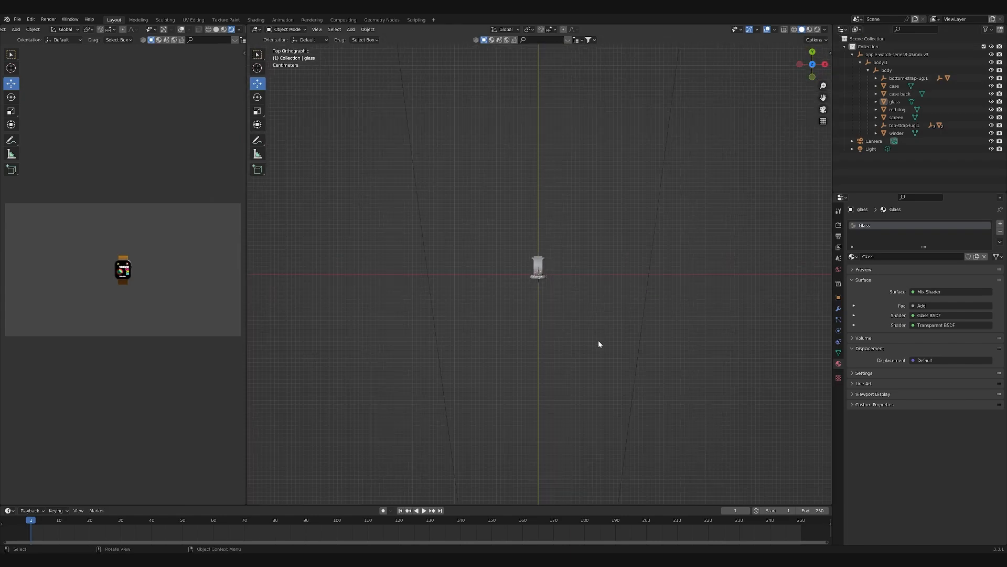
key(shift+a)
mouse_move(587, 341)
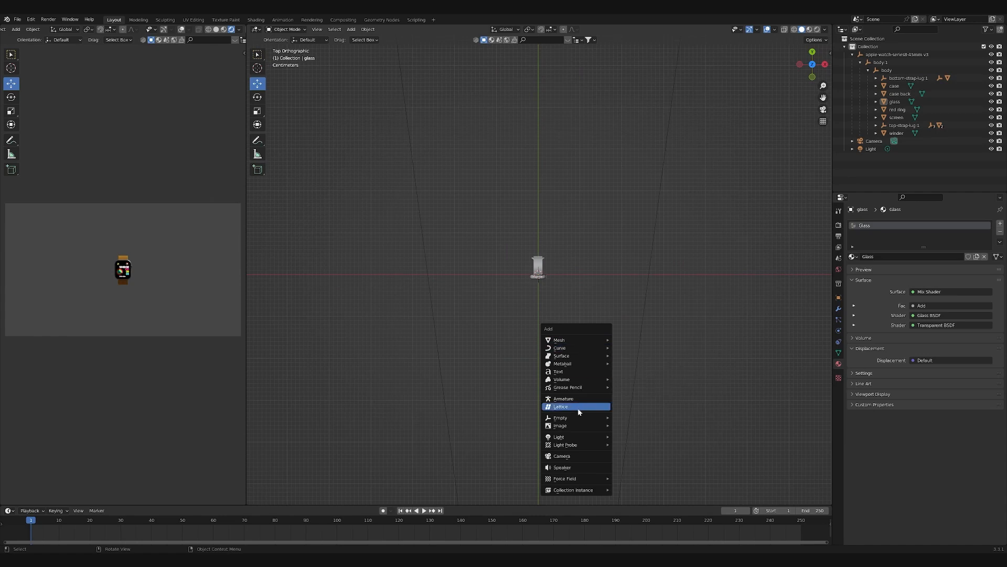
mouse_move(568, 438)
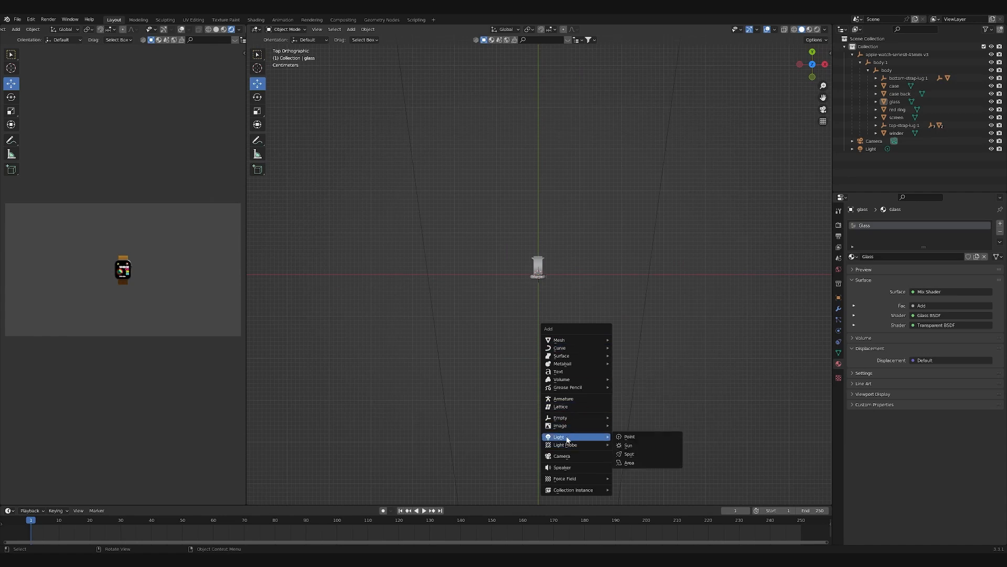
click(632, 463)
scroll(564, 358, down, 6)
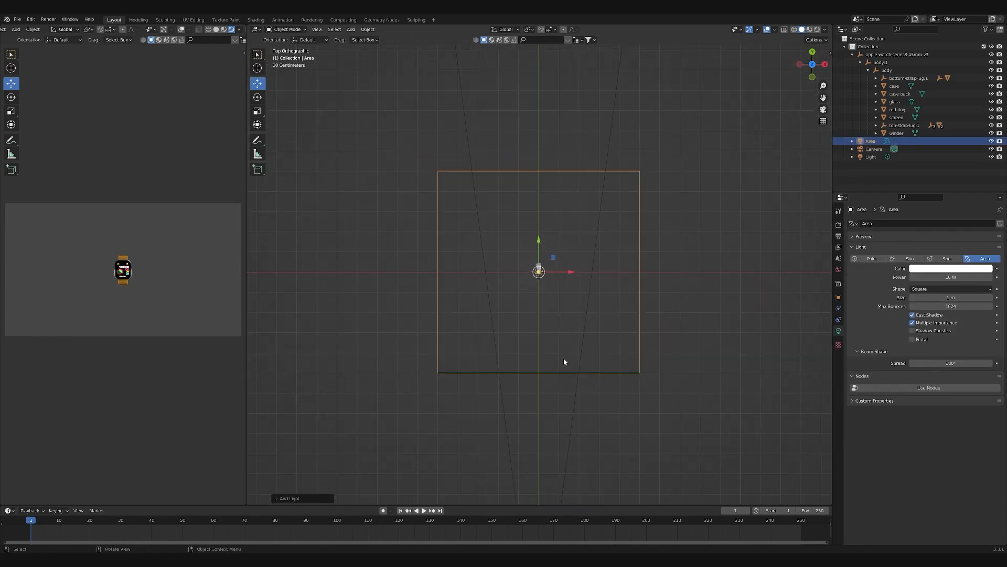
- In left view, rotate the area light -90 degrees and move it along the Y axis behind the watch
click(800, 64)
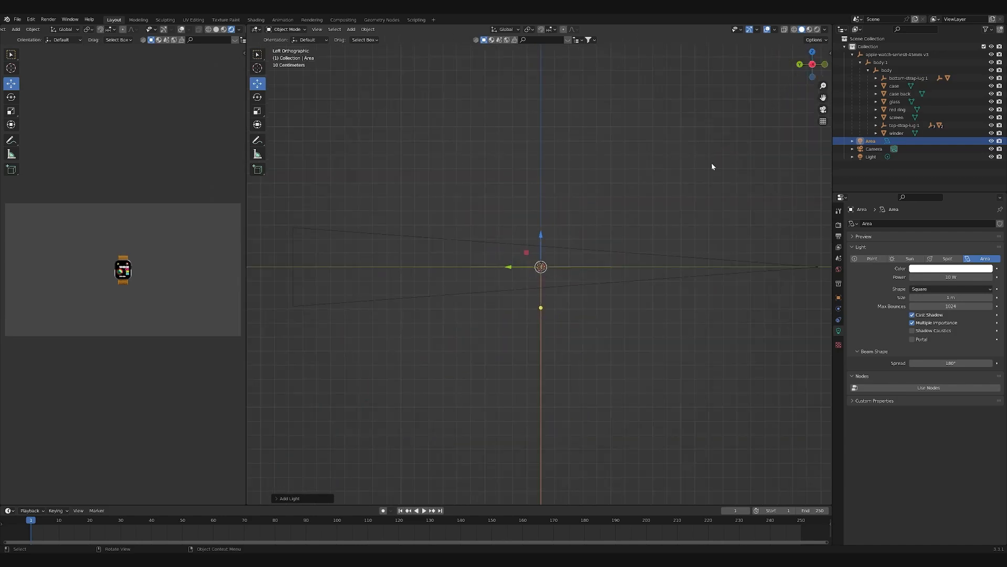
key(r)
click(667, 241)
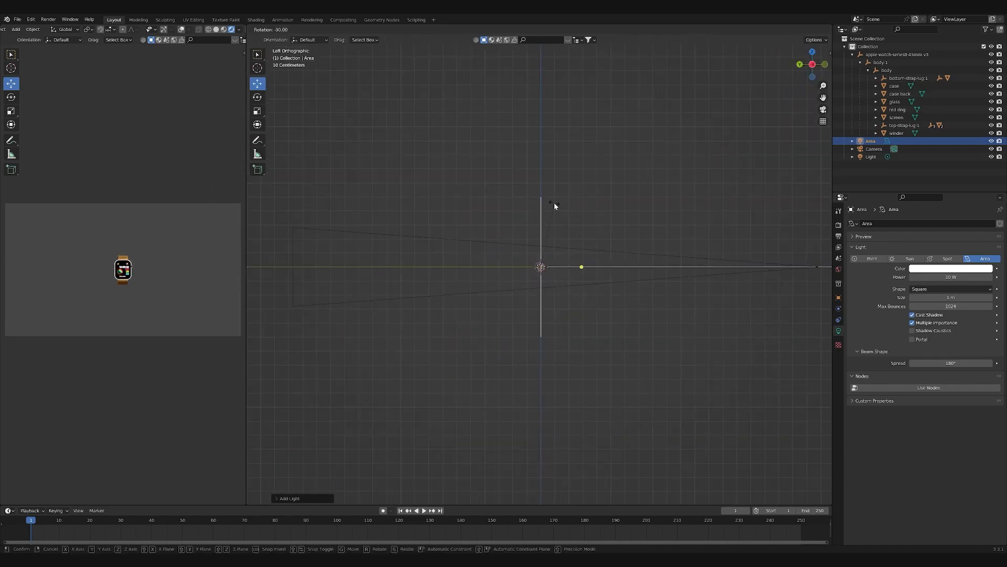
key(g)
key(y)
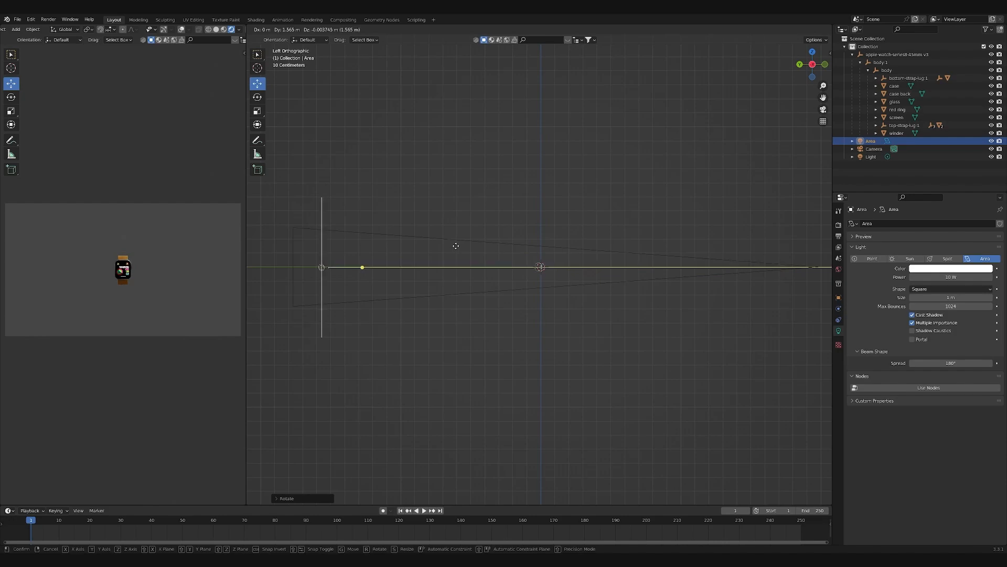
click(498, 232)
- In top view, move the area light to the rear left of the watch and rotate it to aim at the watch
click(812, 52)
key(g)
click(632, 134)
key(r)
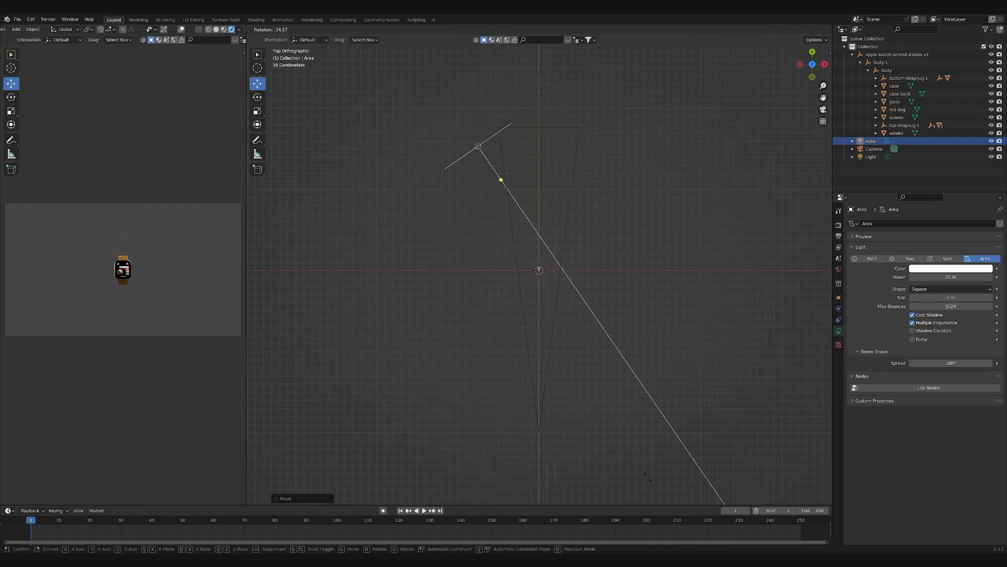
click(678, 497)
scroll(129, 295, up, 8)
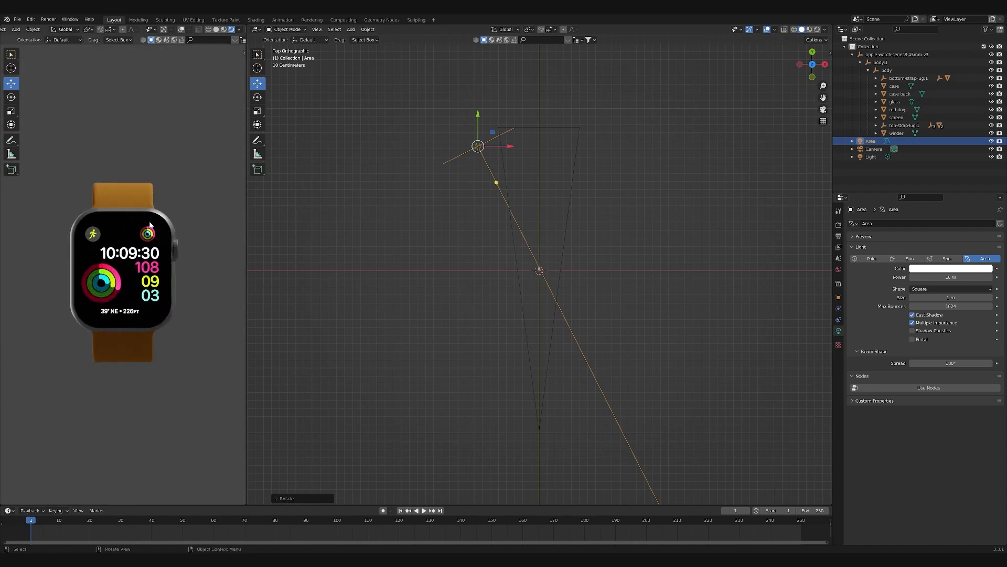
key(alt+g)
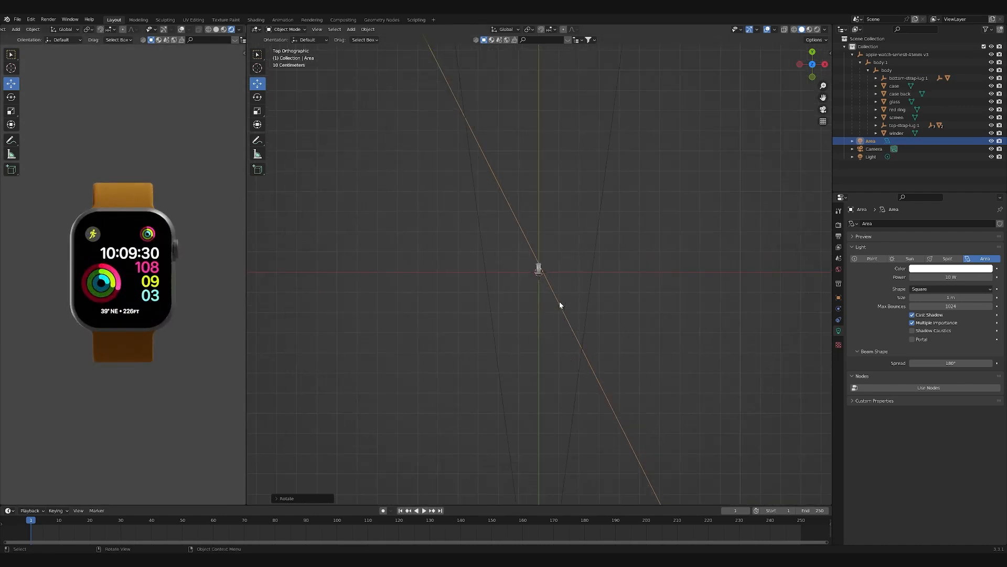
scroll(307, 306, down, 2)
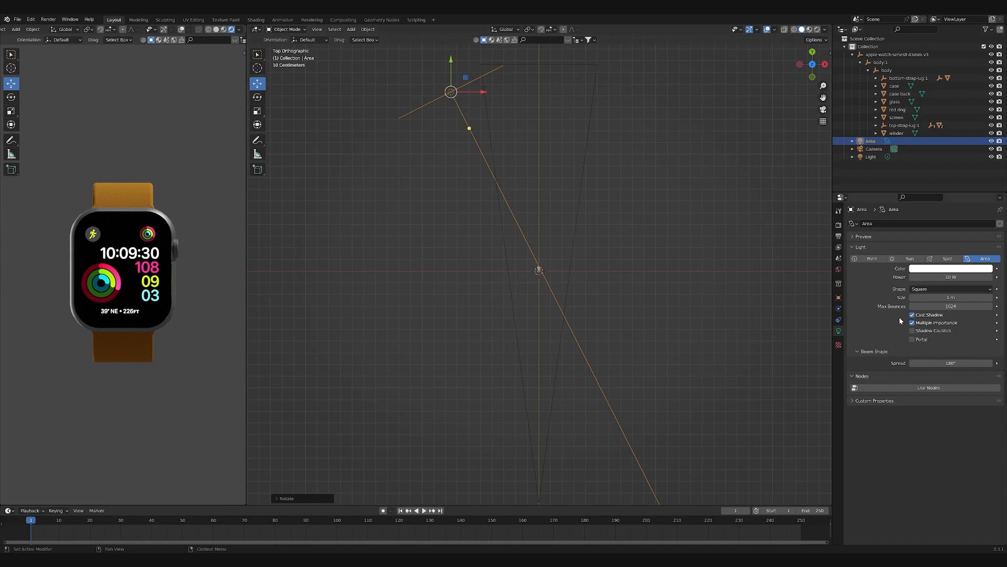
- Set the world background color to black
click(839, 270)
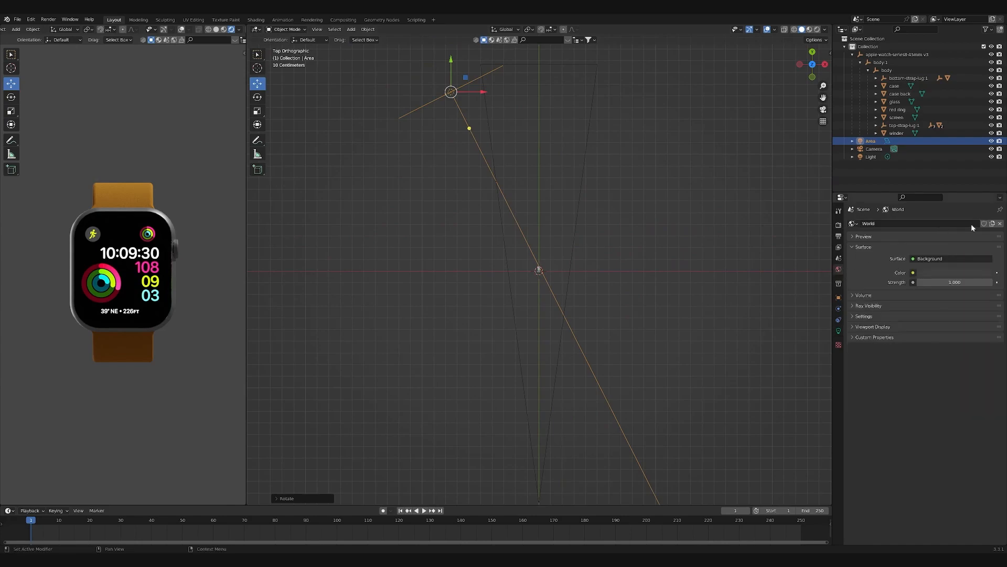
click(927, 273)
drag(989, 200, 987, 222)
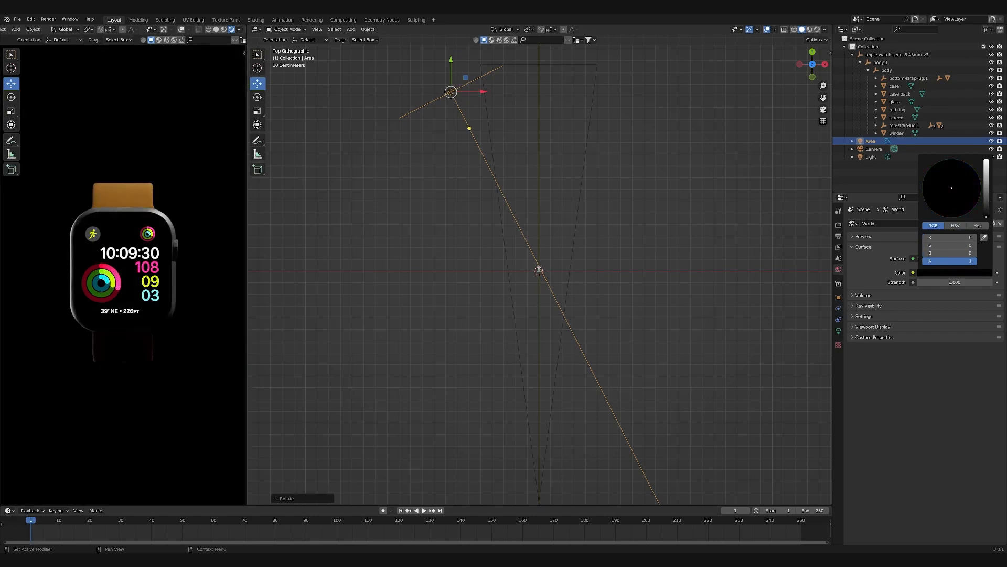
click(716, 202)
- Set the area light's power to 400 W
scroll(358, 252, down, 2)
click(478, 147)
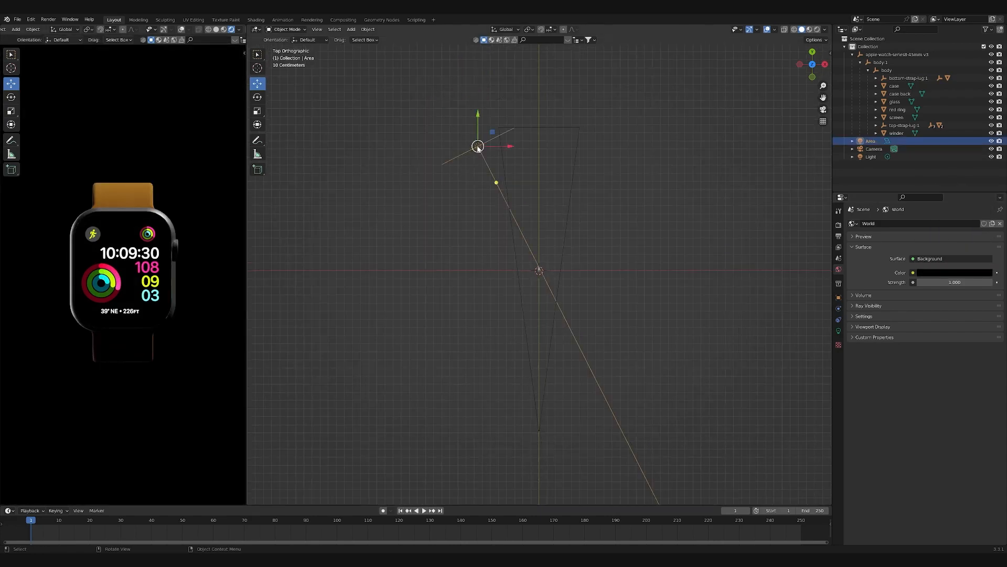
click(839, 330)
double_click(960, 277)
text(400)
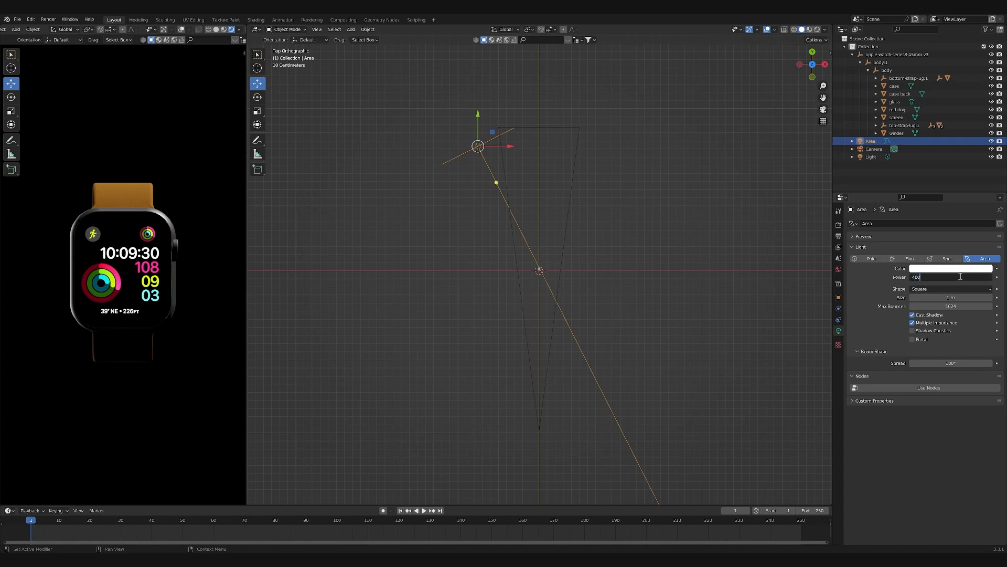
key(Return)
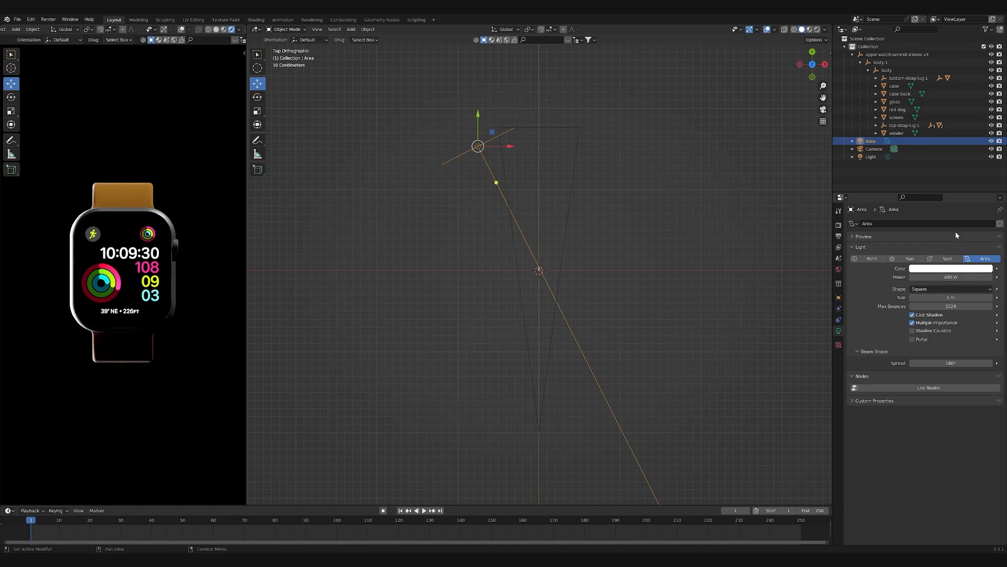
- Move the rear area light farther to the left and rotate it again so it aims at the watch
key(g)
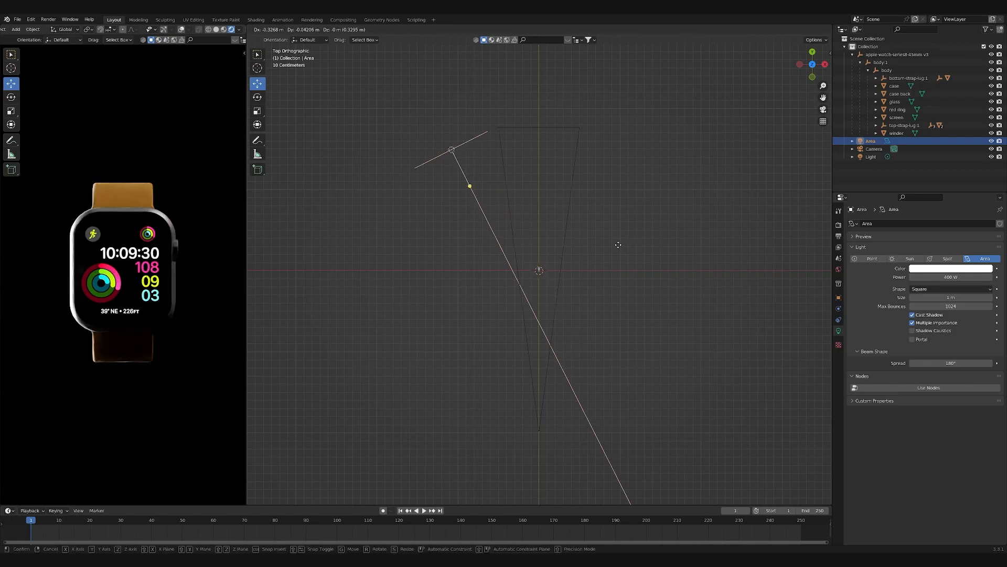
click(604, 251)
key(r)
click(661, 213)
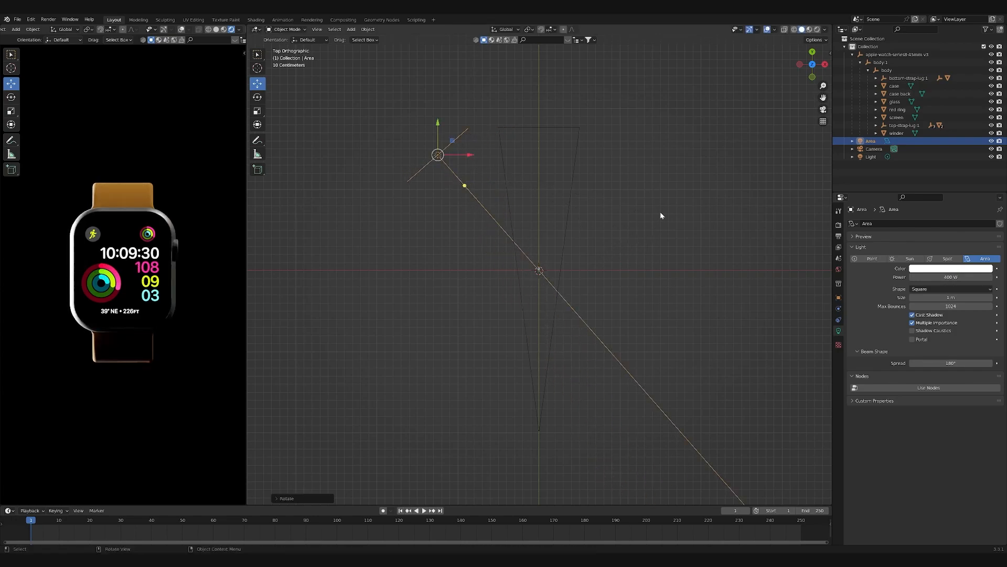
- Duplicate the area light to the rear right of the watch and rotate the copy to aim at the watch
scroll(551, 295, down, 2)
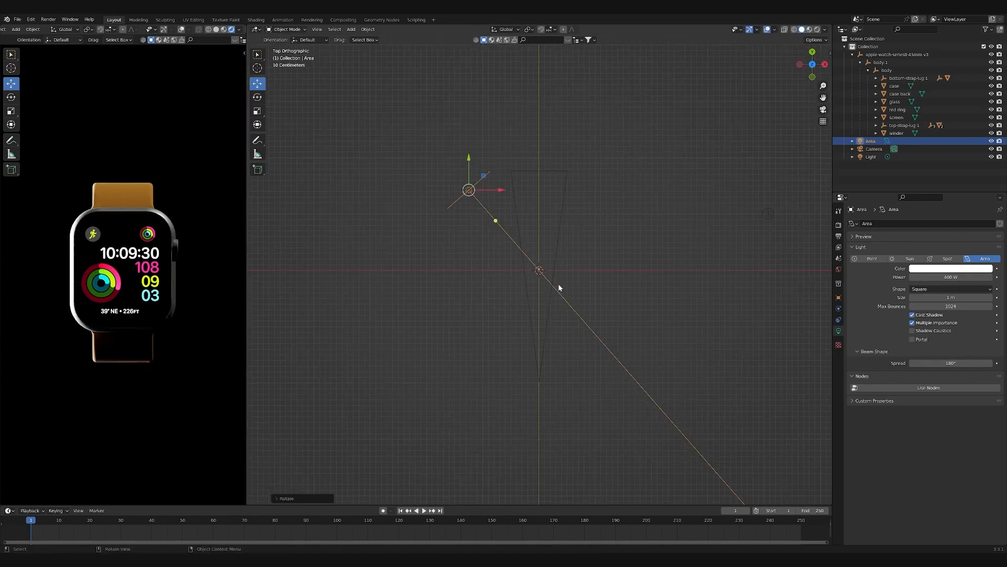
scroll(482, 241, down, 1)
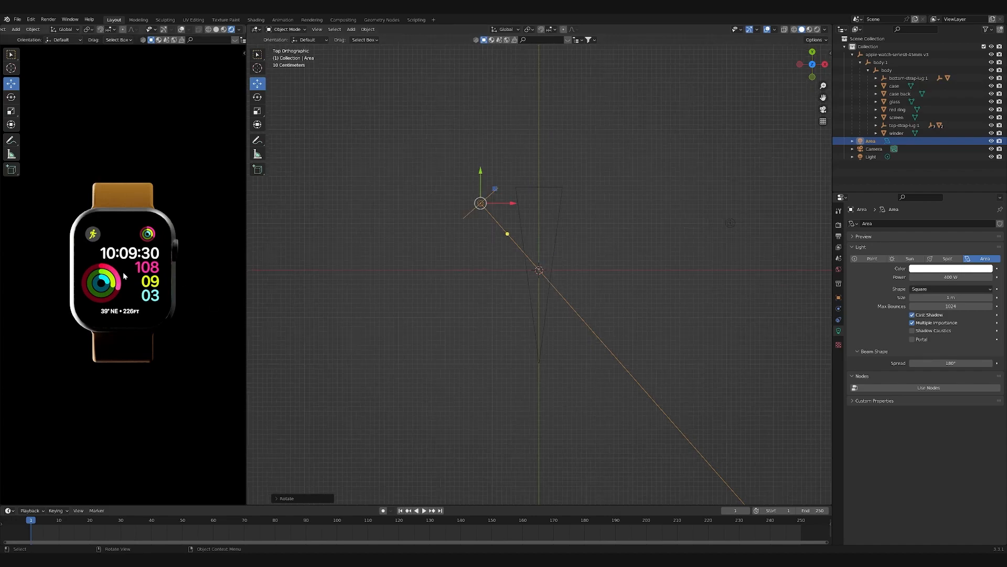
scroll(126, 275, down, 2)
scroll(206, 288, down, 1)
scroll(541, 299, up, 3)
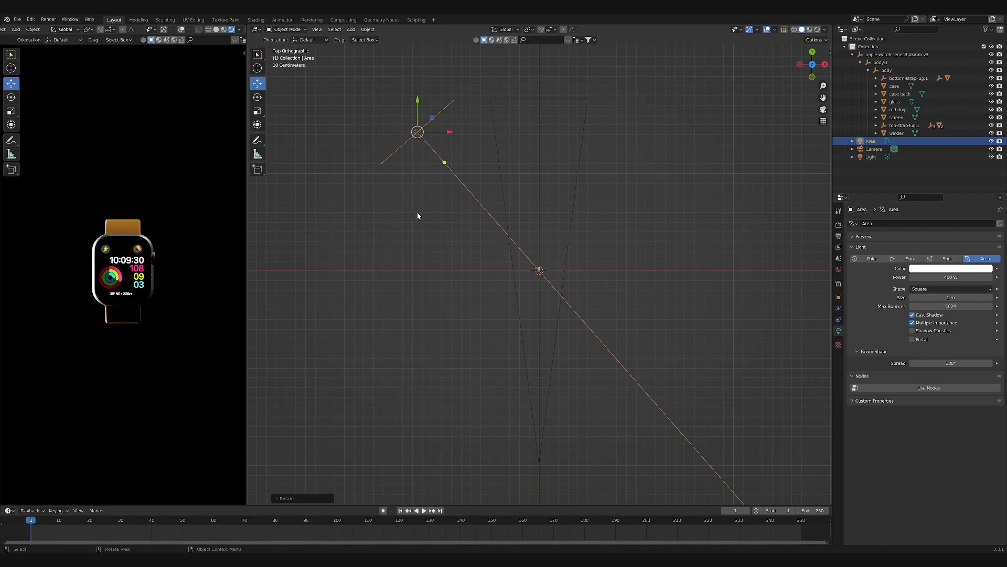
key(shift+d)
click(658, 217)
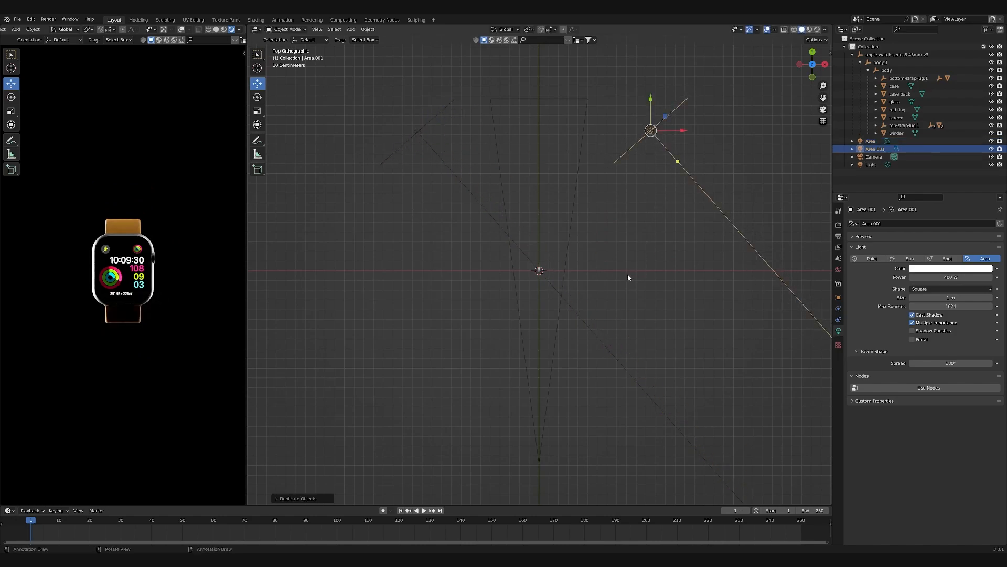
key(r)
click(370, 133)
- Set the power of the rear right area light to 100 W
click(947, 277)
text(10)
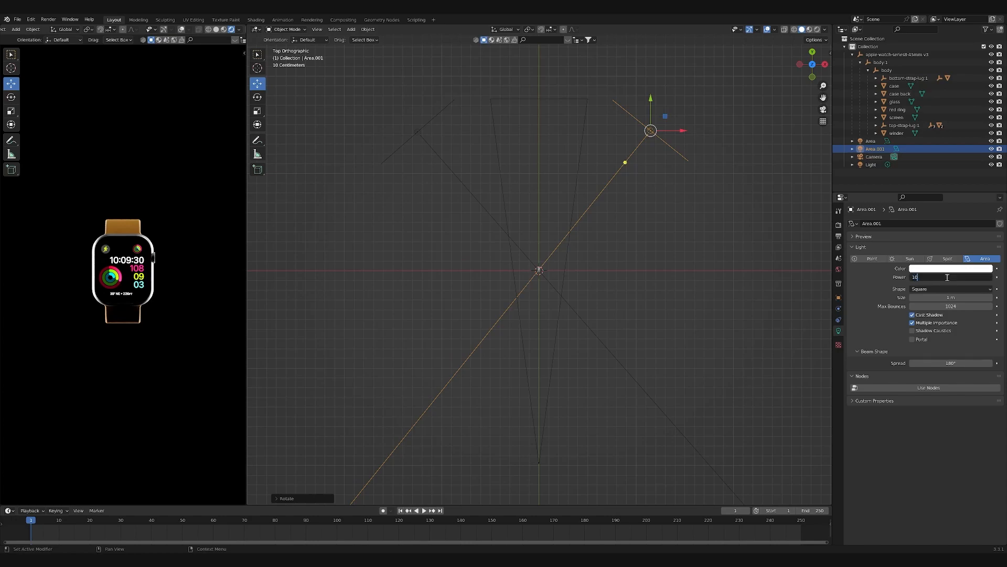
text(0)
key(Return)
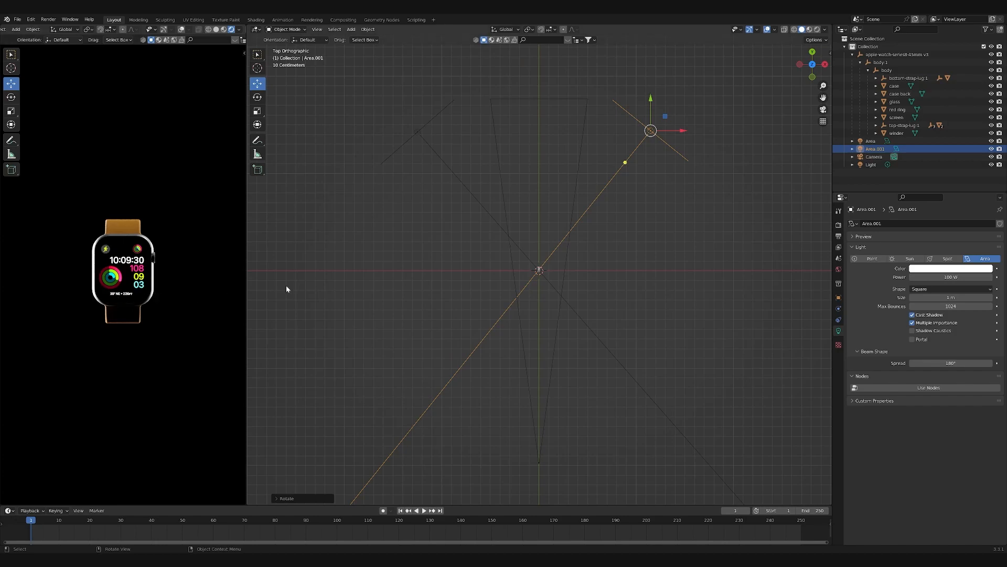
- Duplicate the 100 W area light to the front left of the watch, rotate it toward the watch, and shift it closer to the camera axis
key(shift+d)
click(450, 449)
key(r)
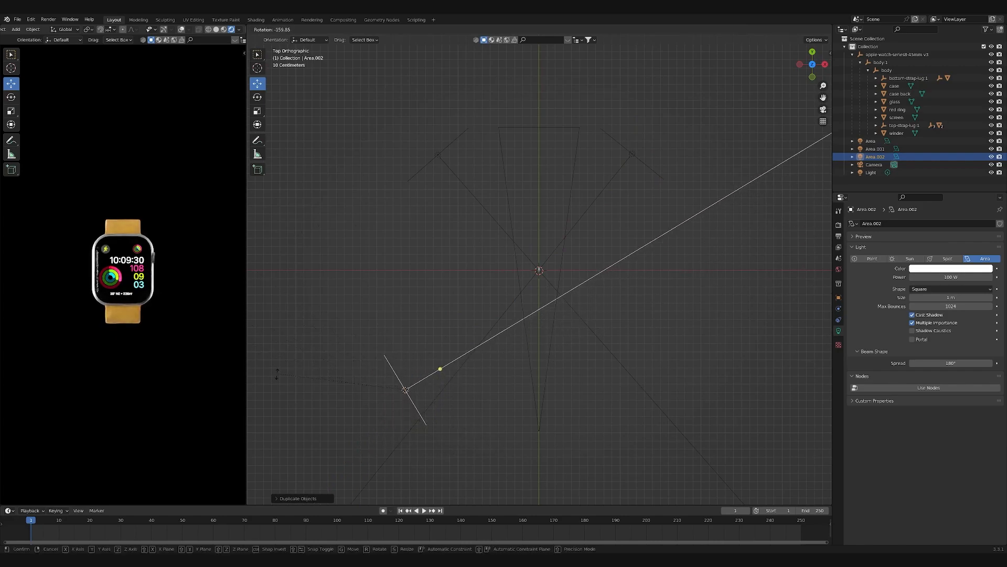
click(318, 394)
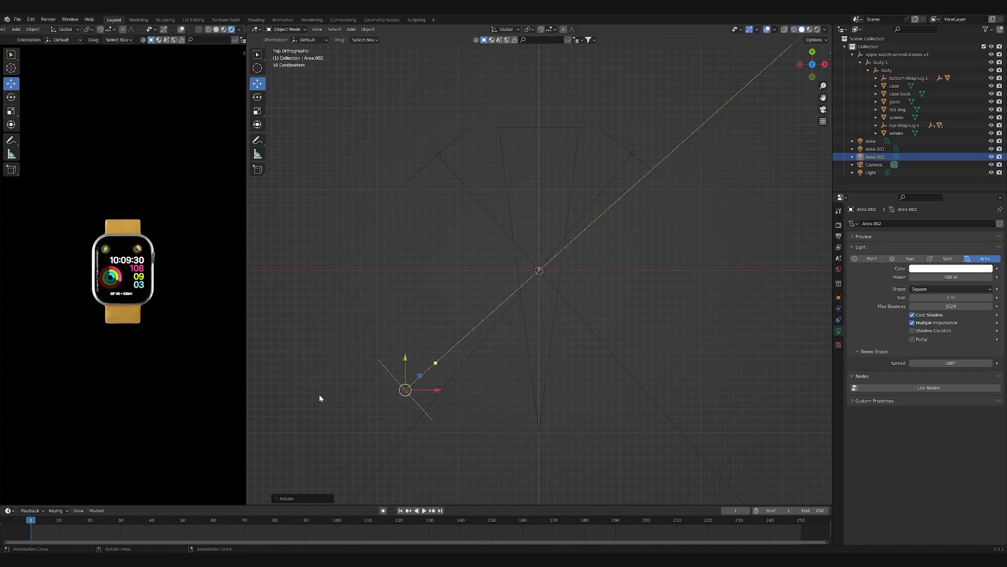
key(g)
click(439, 364)
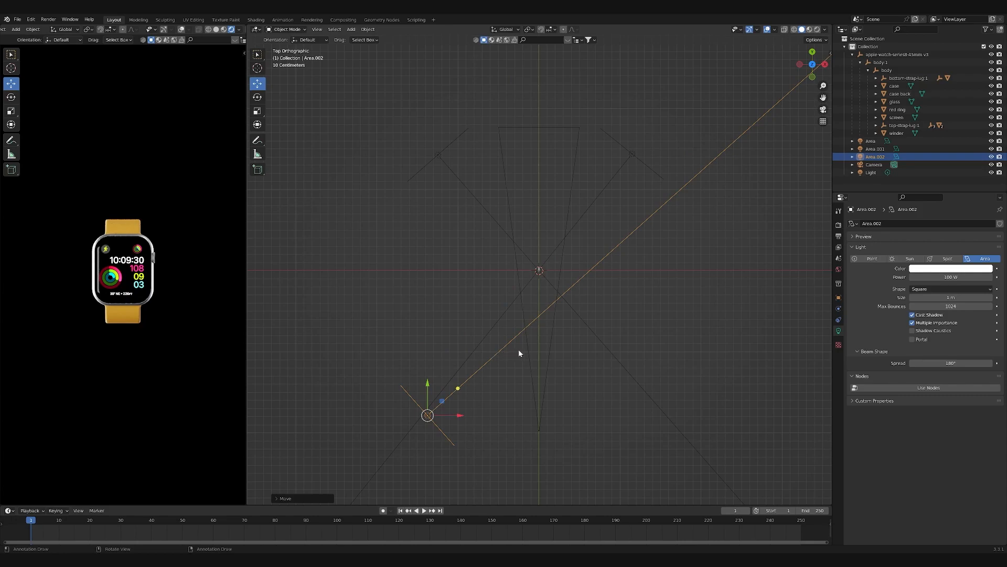
- Rotate the front left area light to aim at the watch and nudge it slightly farther out
key(r)
click(588, 252)
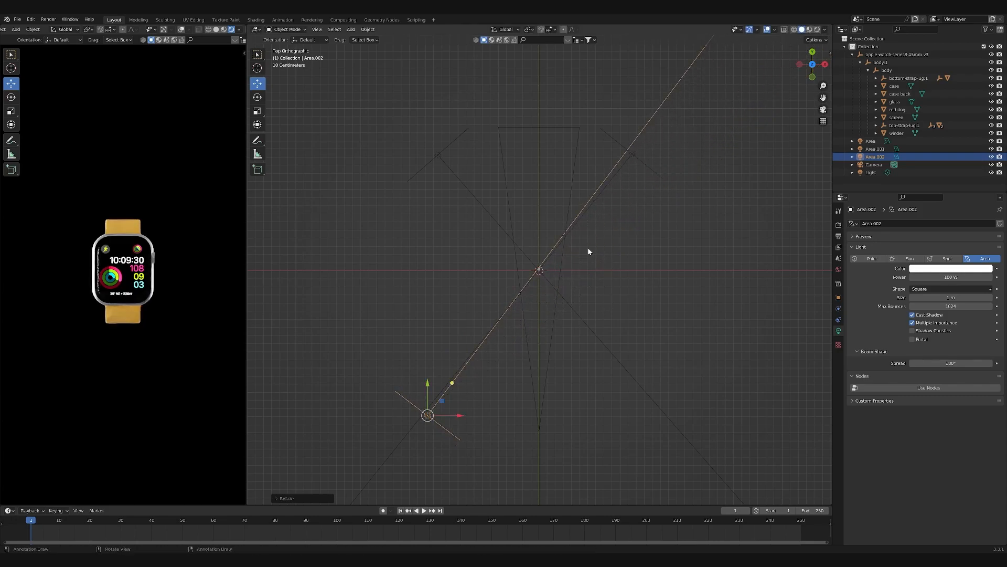
key(g)
click(568, 334)
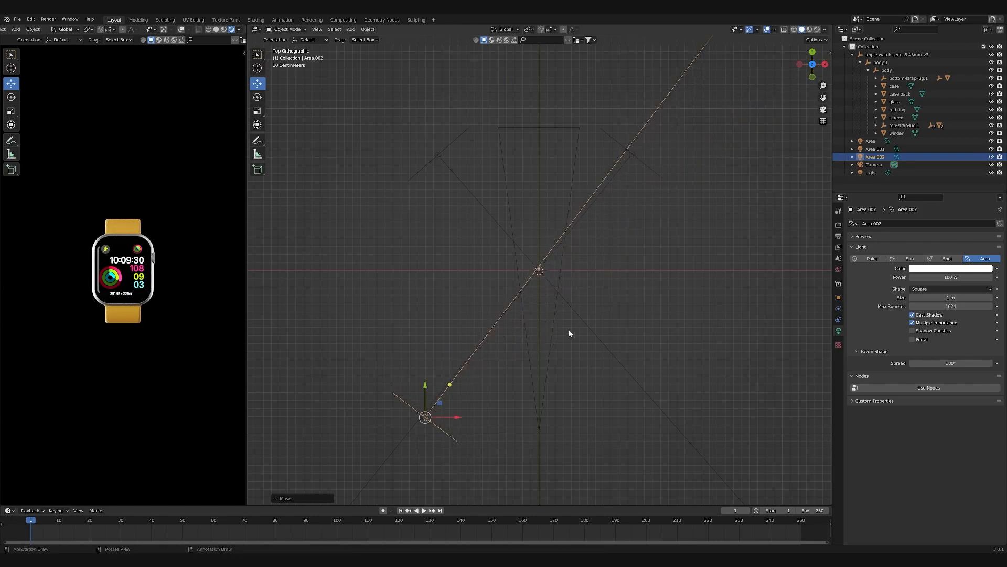
key(r)
click(676, 252)
- Set the power of the front left area light to 40 W and inspect the watch in the rendered view
click(961, 277)
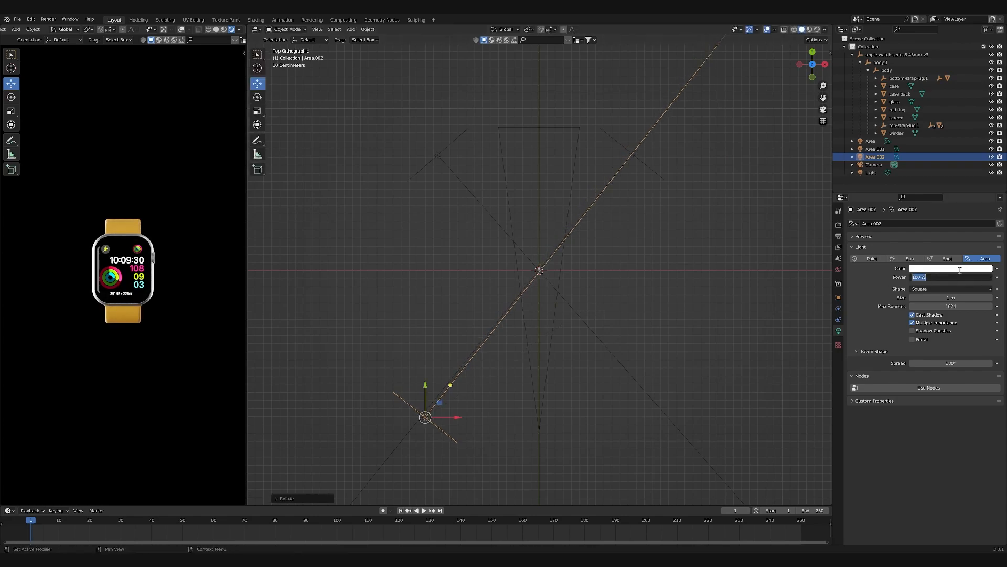
text(4)
key(Return)
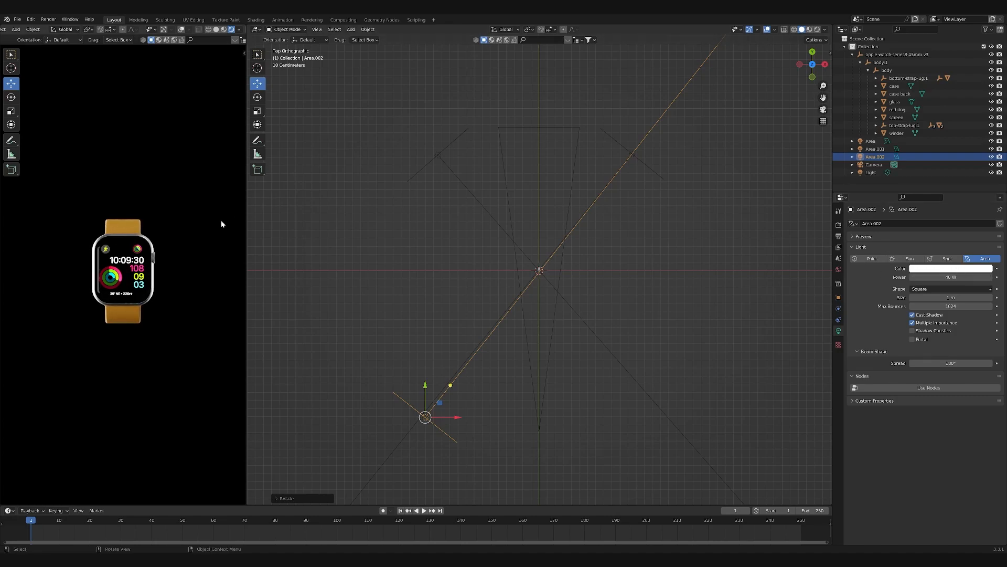
scroll(95, 293, up, 5)
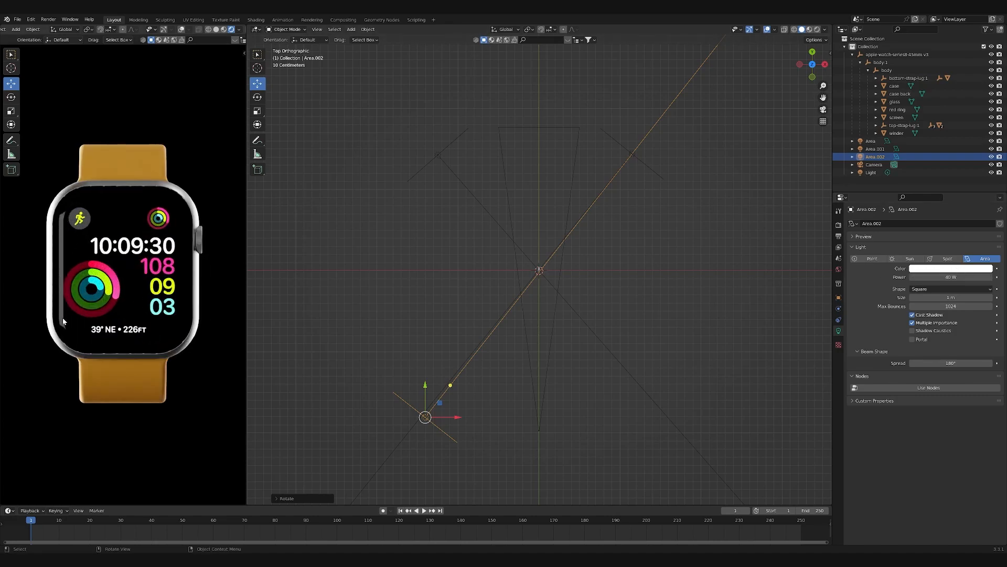
scroll(95, 192, down, 1)
scroll(504, 367, down, 1)
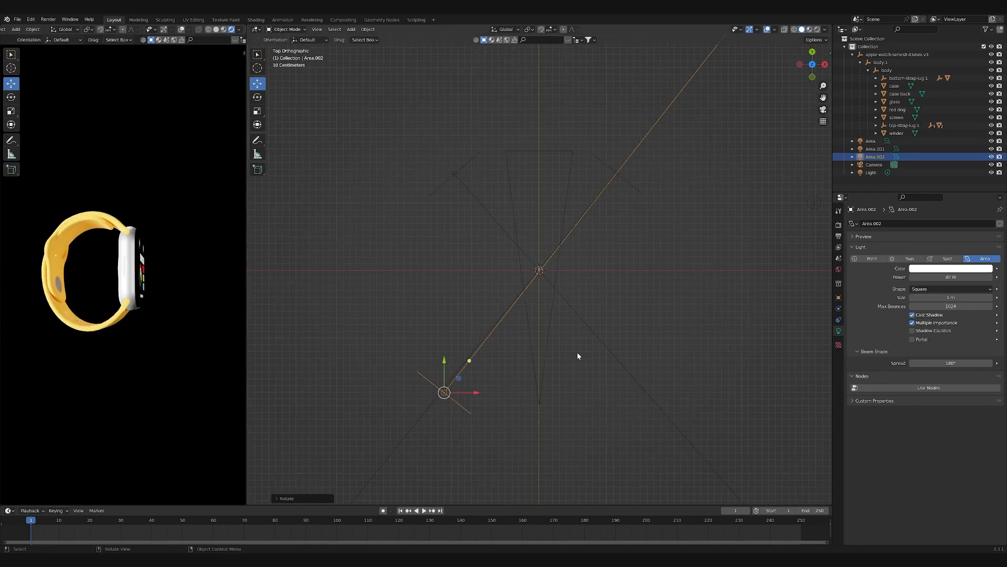
- Move the front left area light farther from the watch and check the render from several angles
key(g)
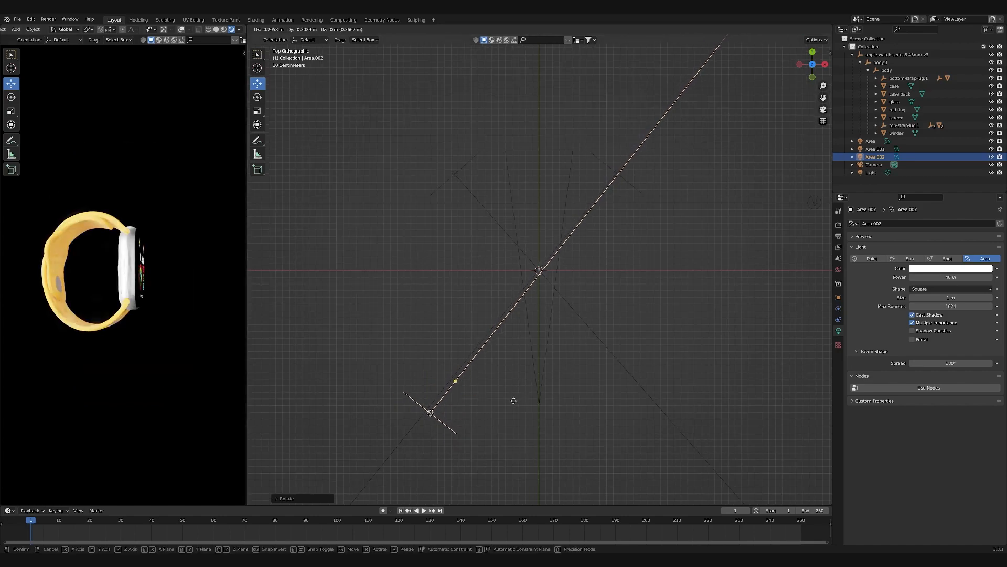
click(504, 411)
middle_drag(105, 367, 73, 371)
middle_drag(184, 335, 73, 347)
scroll(166, 336, up, 2)
- Move the entire watch hierarchy into a new collection named "Apple watch"
click(888, 55)
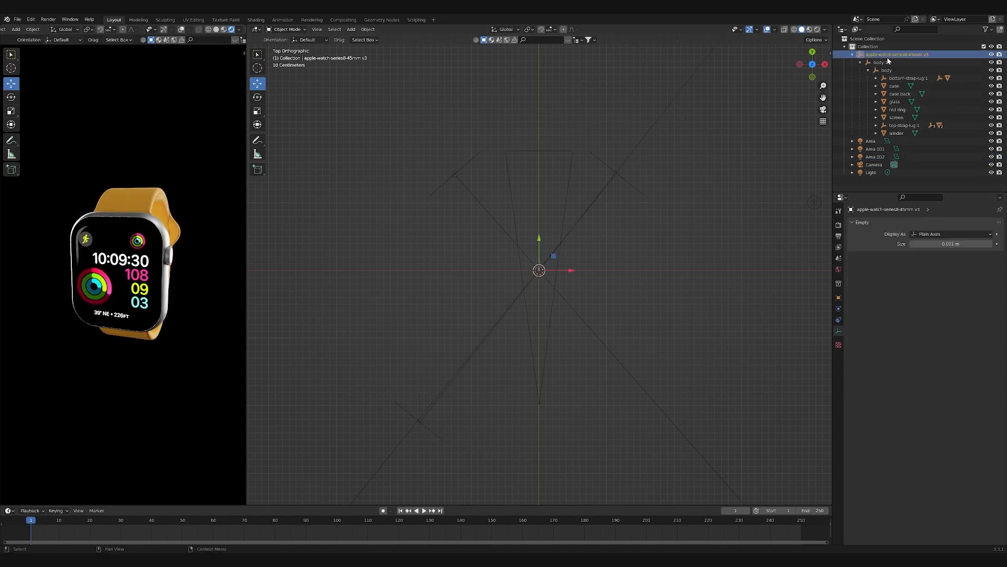
right_click(888, 54)
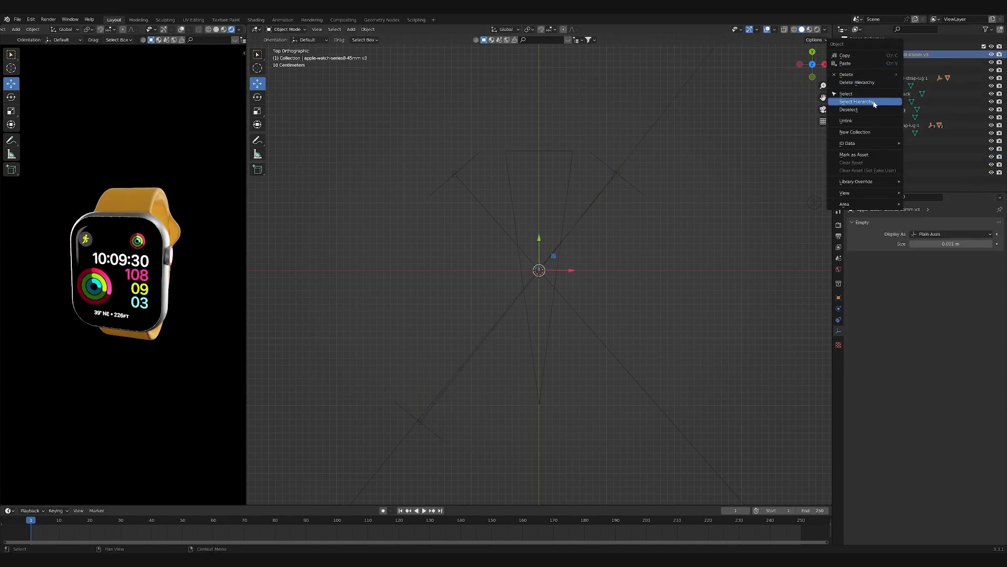
click(900, 93)
key(m)
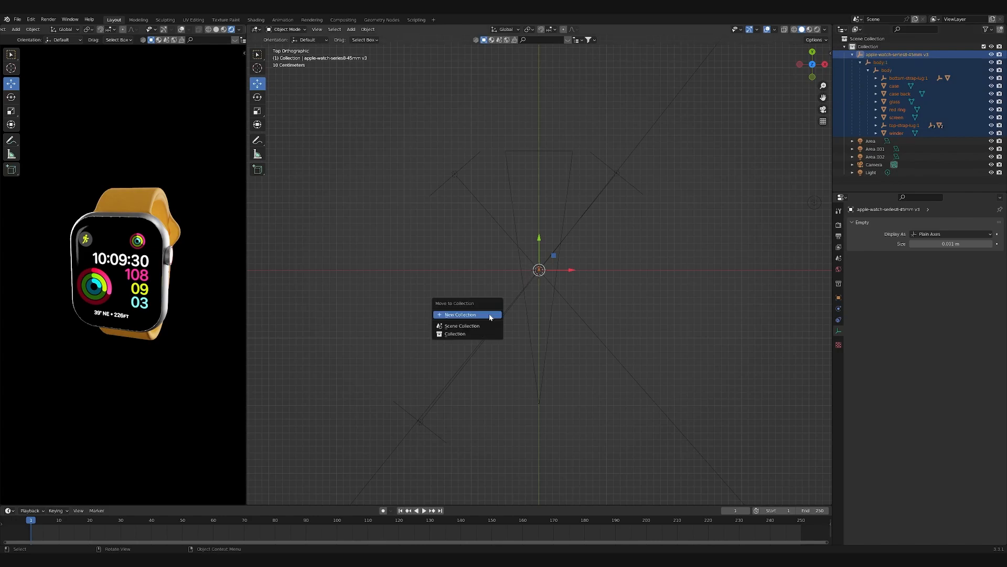
click(491, 315)
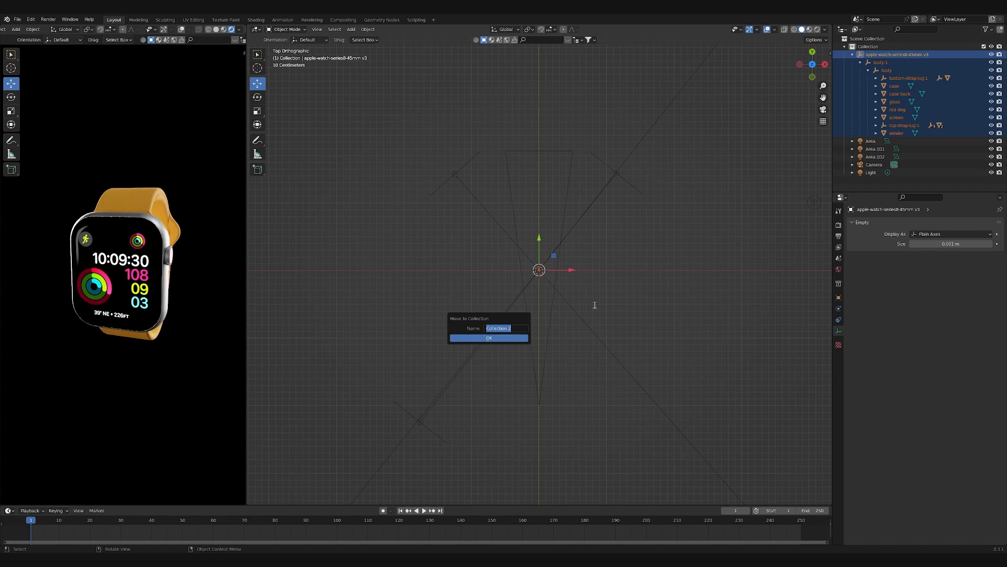
text(Apple awtch)
key(Return)
double_click(503, 329)
text(w)
click(516, 338)
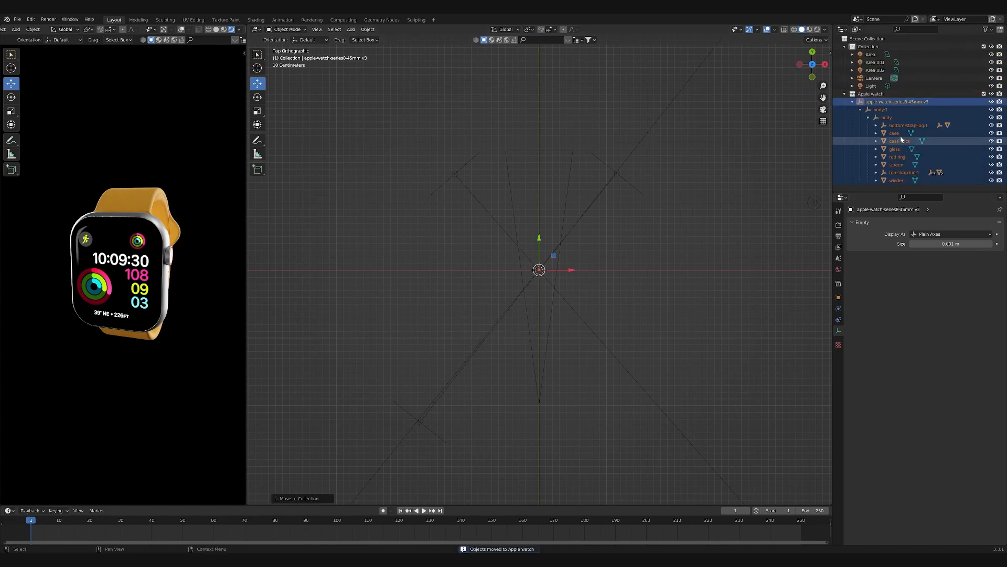
- Duplicate the Apple watch collection with all its objects and show the result through the camera
right_click(884, 93)
click(873, 104)
scroll(527, 319, up, 5)
scroll(555, 290, up, 1)
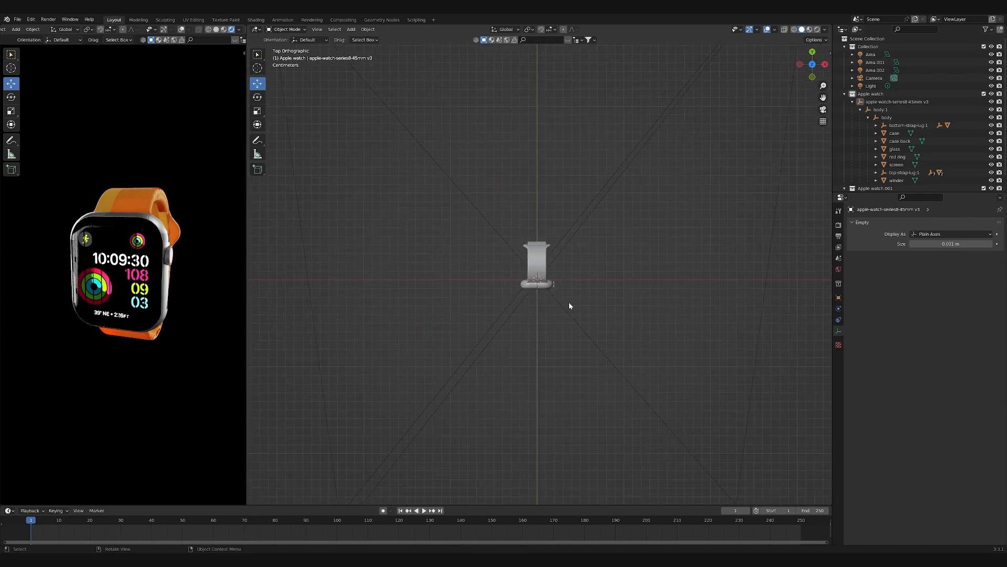
key(KP_0)
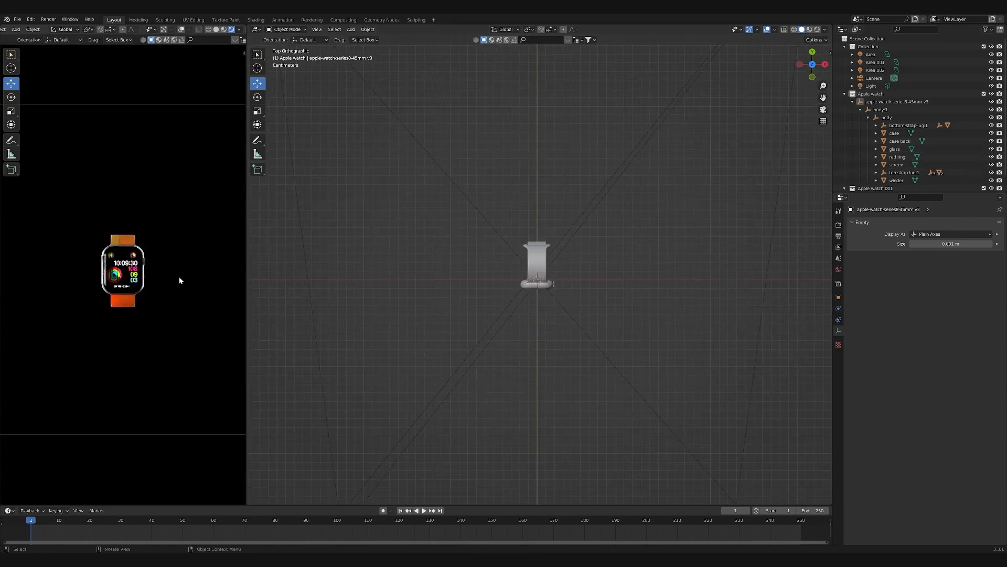
- From the front view, move the original watch's parent empty straight up so it sits above the duplicate watch
click(904, 101)
click(812, 64)
click(812, 52)
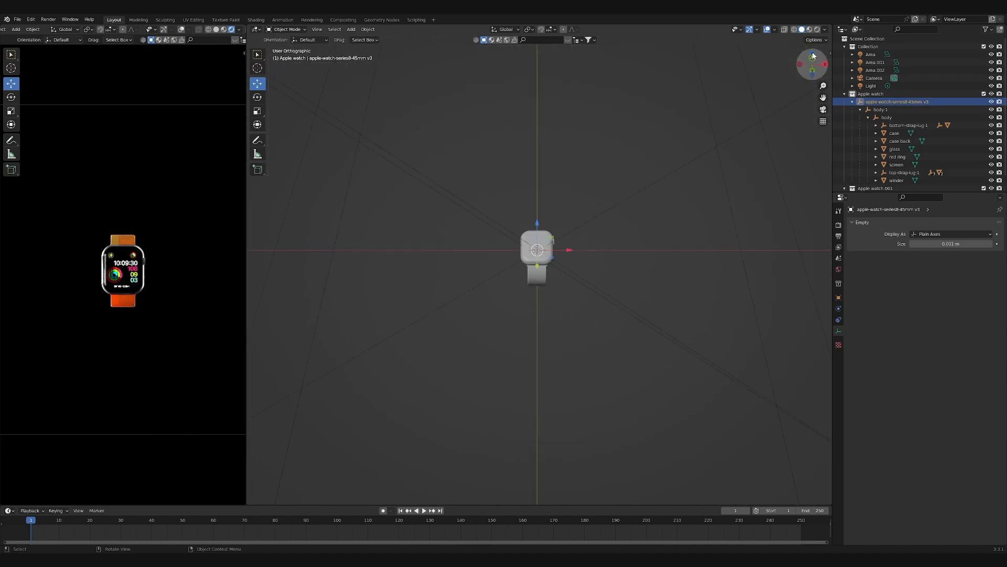
drag(538, 216, 555, 173)
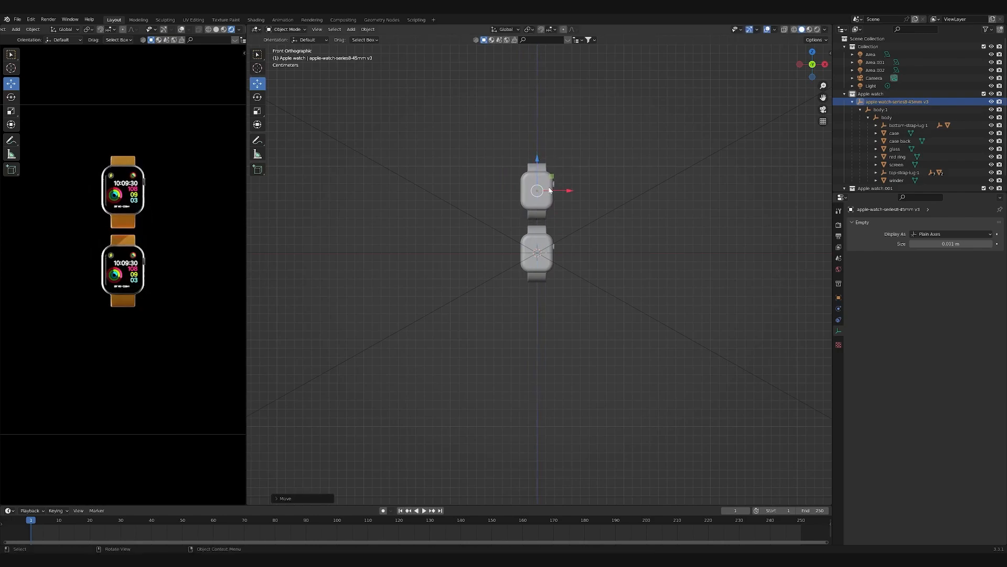
scroll(552, 181, up, 5)
shift+middle_drag(556, 167, 516, 212)
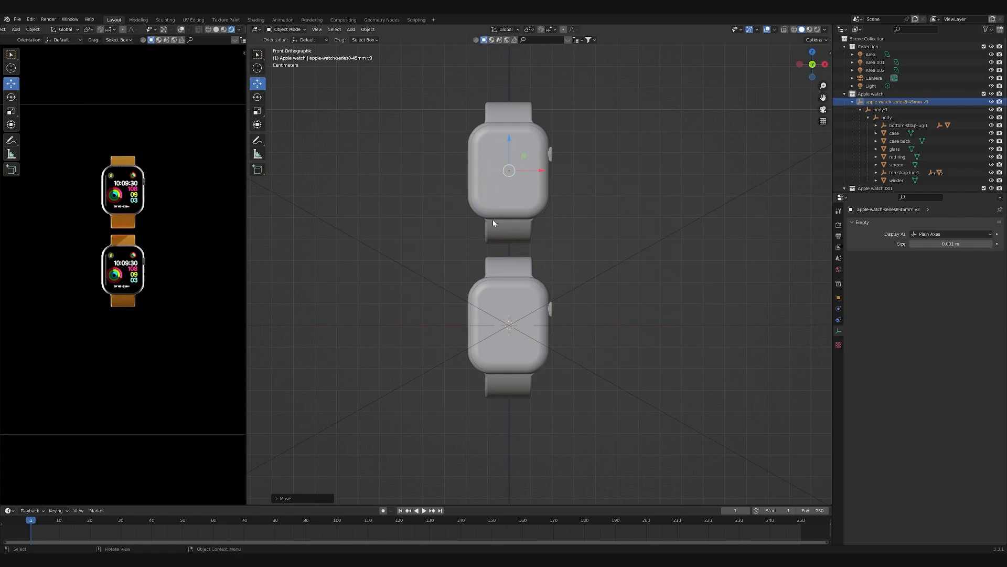
- Give the upper watch's bottom strap its own copy of the orange material and name it "Strap lug material white"
click(514, 234)
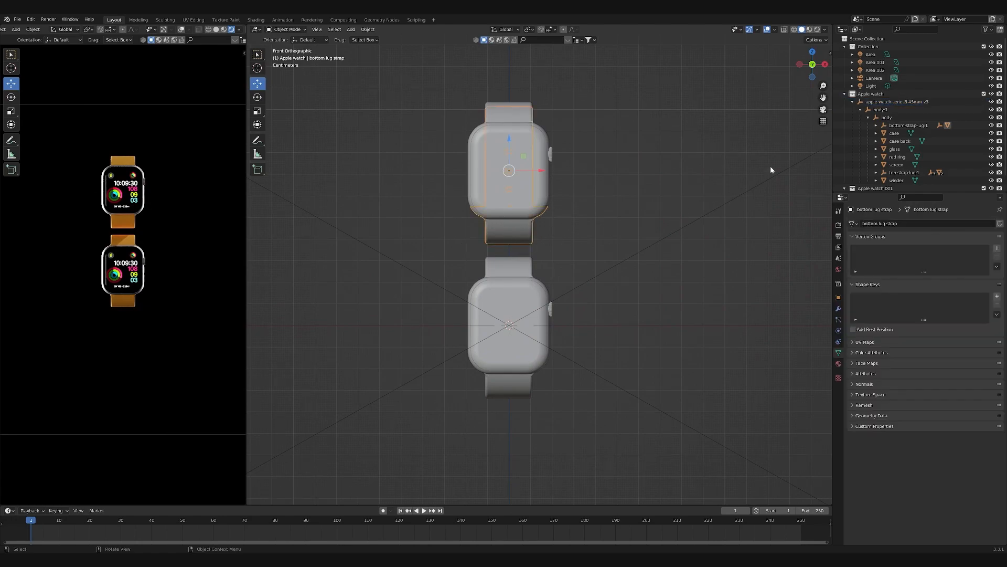
click(838, 363)
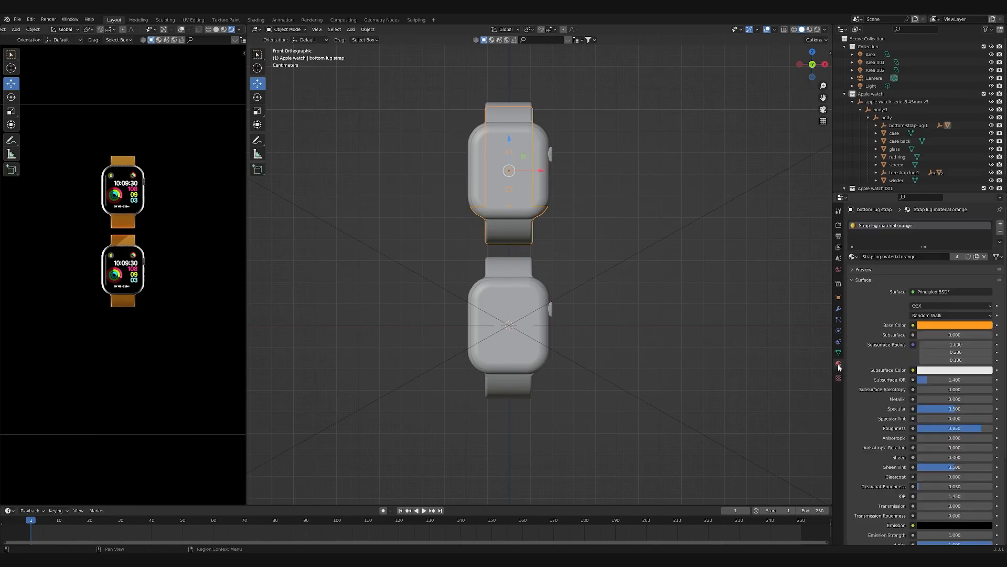
click(977, 257)
double_click(912, 232)
key(End)
key(BackSpace)
key(BackSpace)
key(BackSpace)
key(BackSpace)
key(BackSpace)
key(BackSpace)
key(BackSpace)
key(BackSpace)
key(BackSpace)
key(BackSpace)
text(white)
key(Return)
- Set the base color of Strap lug material white to pure white using its hex value
click(935, 328)
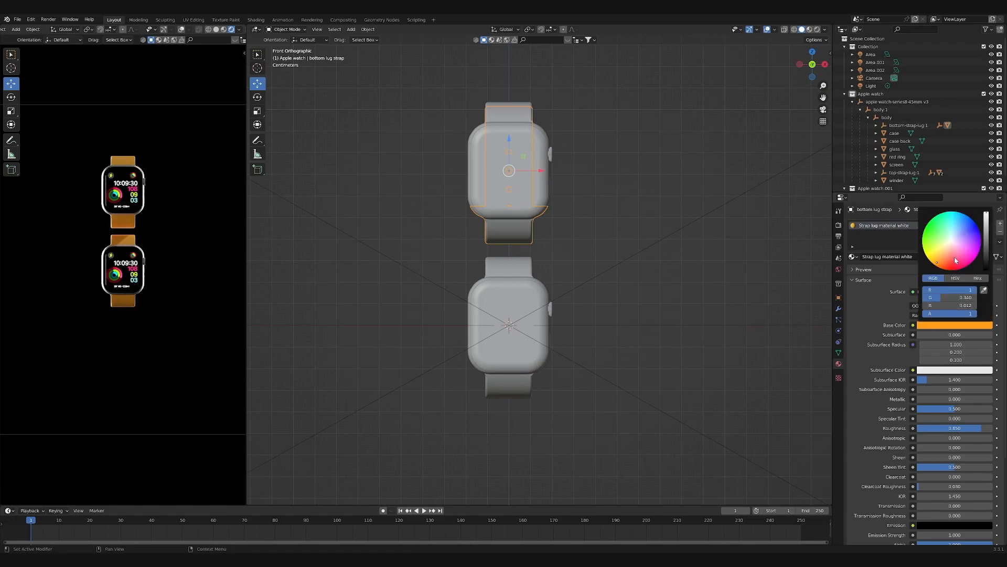
click(974, 278)
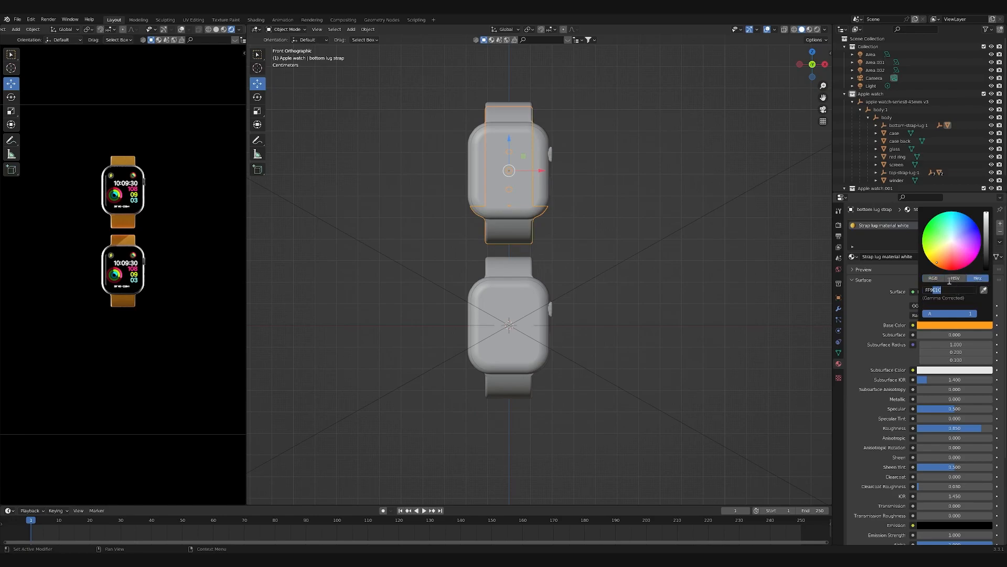
click(950, 279)
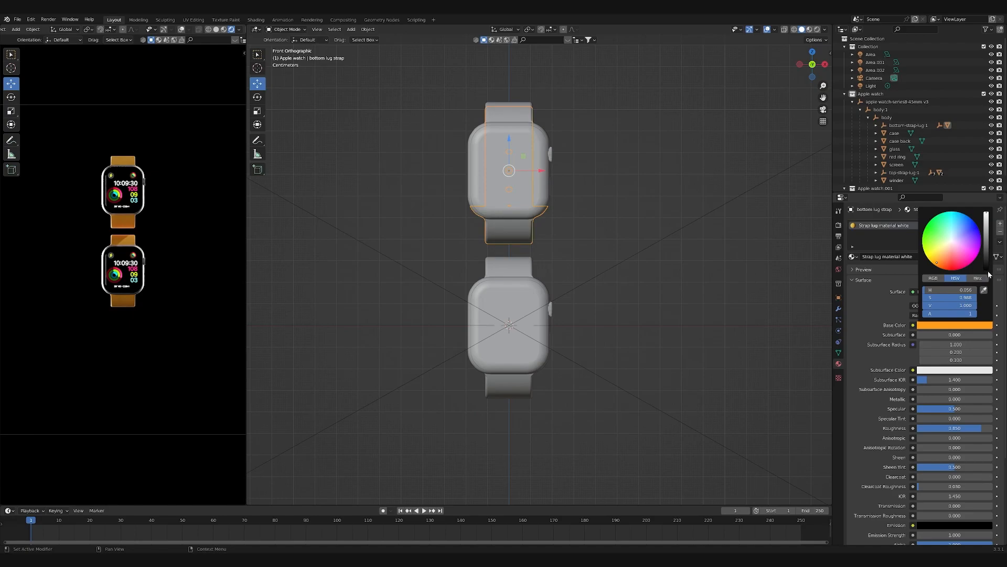
click(977, 278)
click(947, 289)
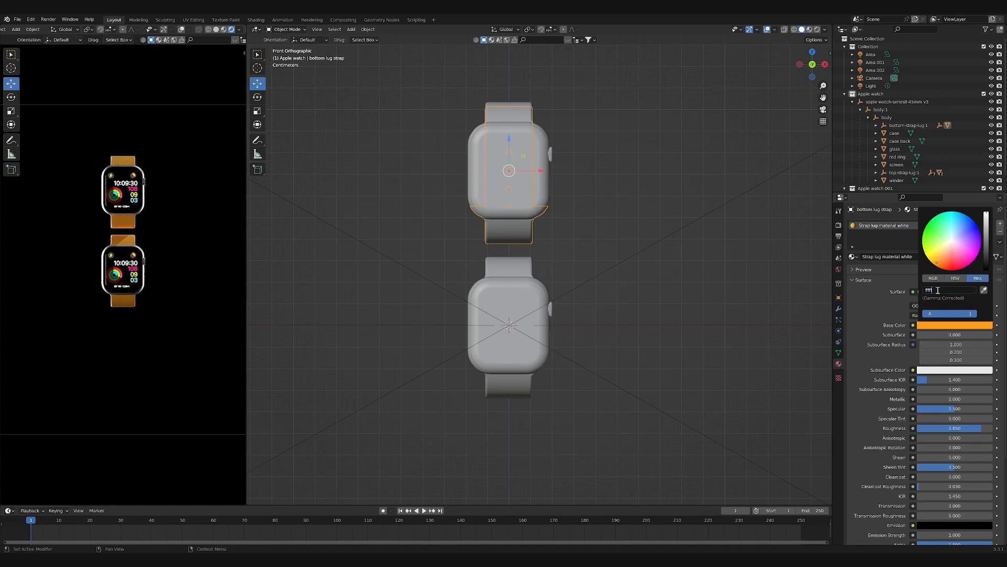
key(Return)
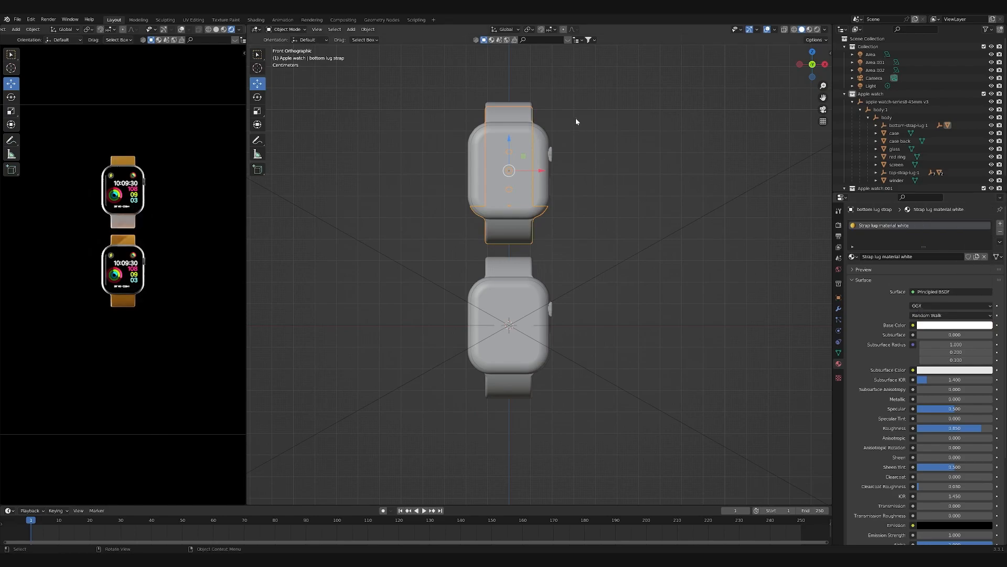
- Copy the white strap material from the upper watch's bottom strap to its top strap
click(511, 106)
click(519, 231)
click(523, 112)
shift+click(524, 232)
click(1000, 242)
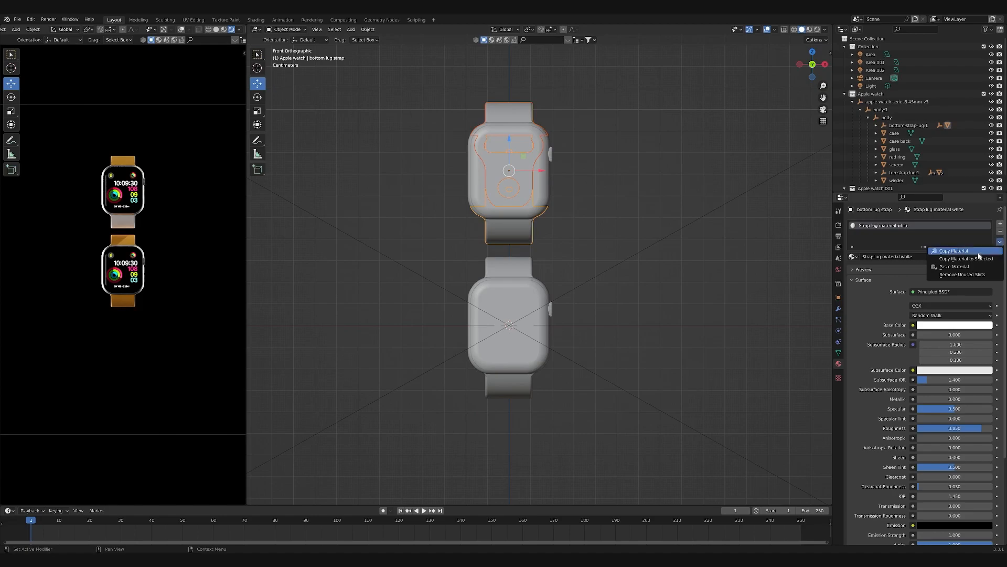
click(966, 259)
click(611, 139)
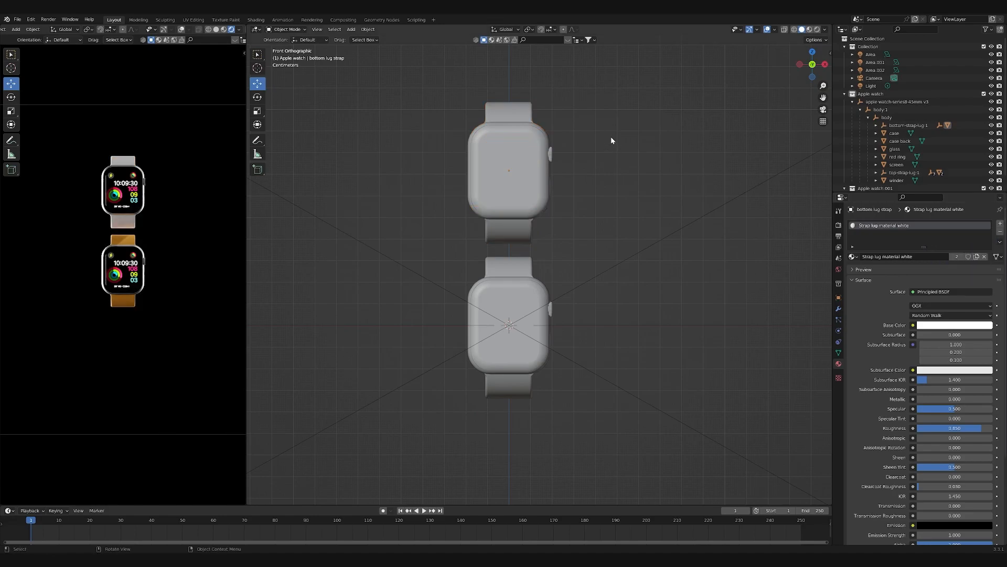
middle_drag(570, 205, 516, 210)
scroll(466, 158, up, 3)
click(464, 139)
scroll(464, 138, down, 2)
middle_drag(467, 145, 611, 185)
click(820, 66)
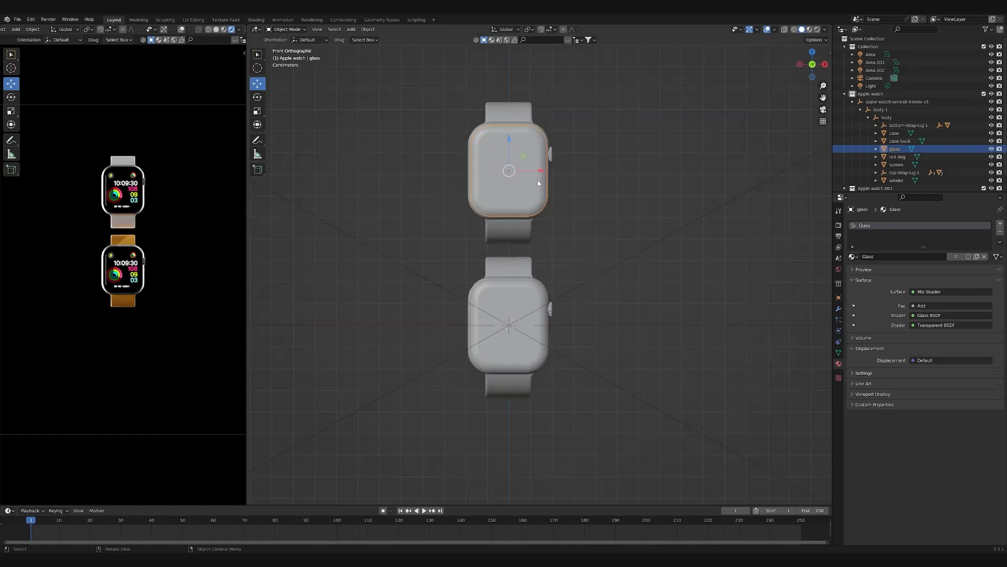
scroll(534, 136, up, 3)
shift+middle_drag(524, 143, 539, 182)
scroll(529, 172, down, 1)
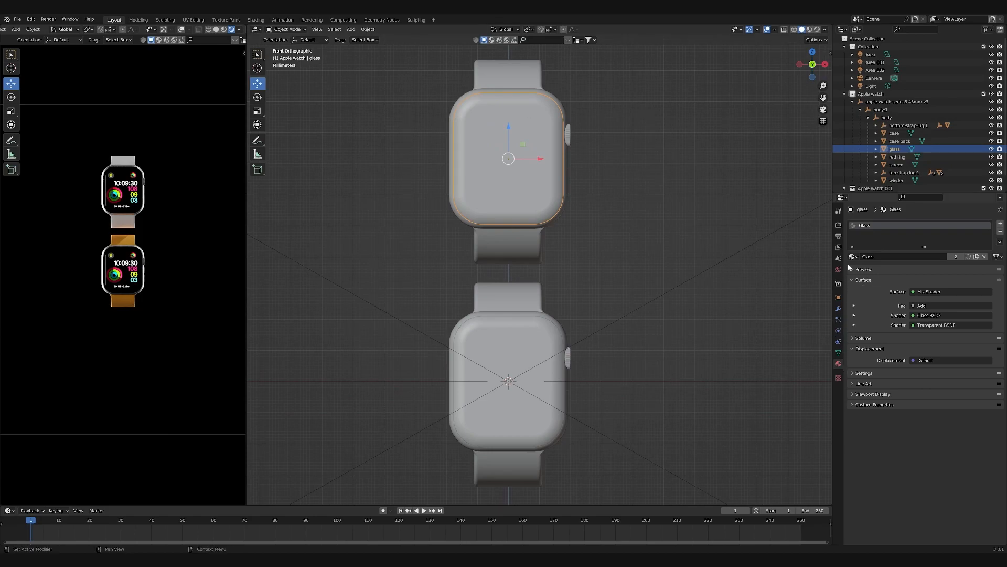
- Give the upper watch's screen its own copy of the Screen sport material and name it "Screen clock"
click(897, 157)
click(896, 165)
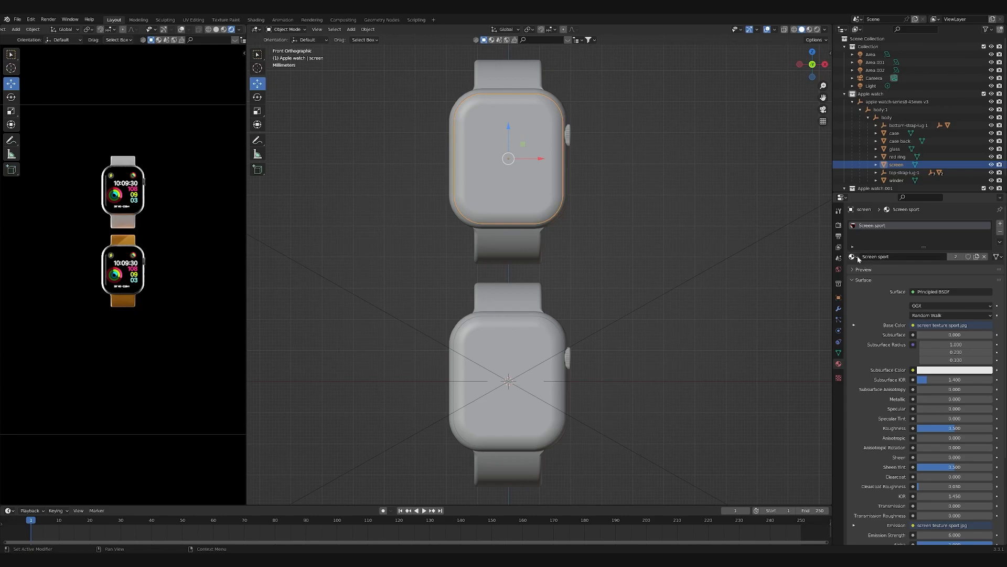
click(977, 257)
text(clock)
key(Return)
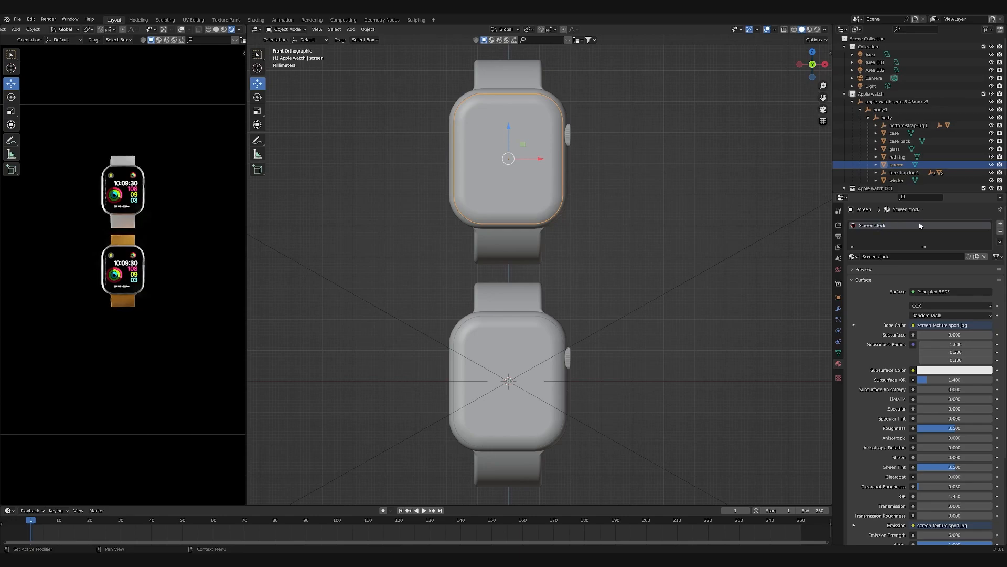
- Switch to the Shading workspace to show the nodes of the Screen clock material
click(256, 20)
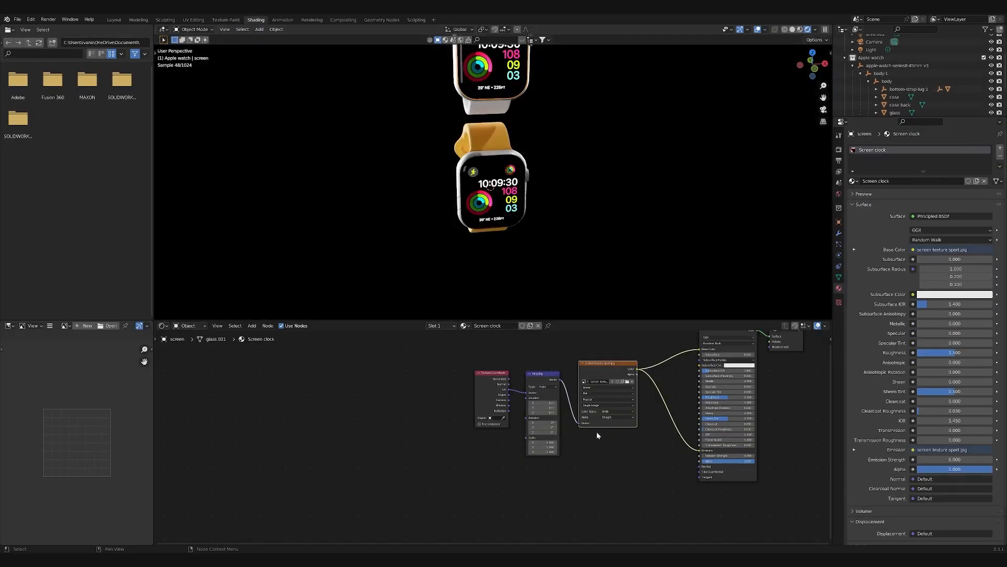
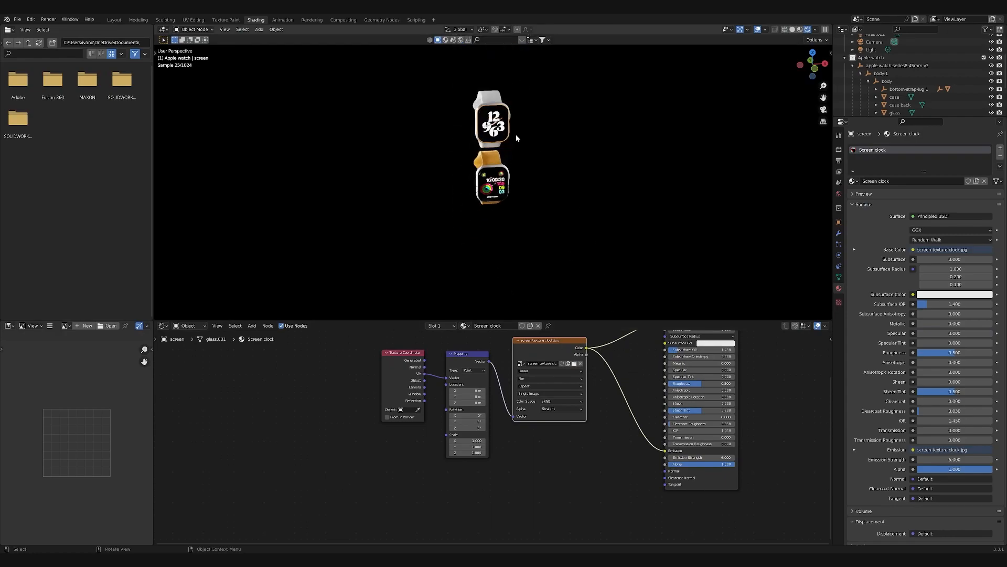
- Examine the clock texture's UV layout for the upper watch's screen in the UV Editing workspace
middle_drag(524, 106, 499, 93)
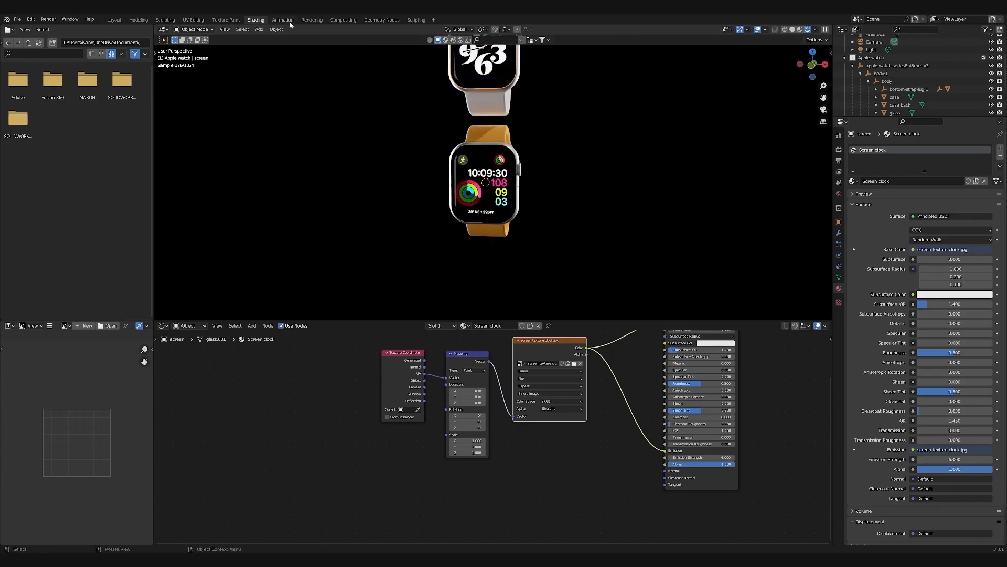
click(192, 20)
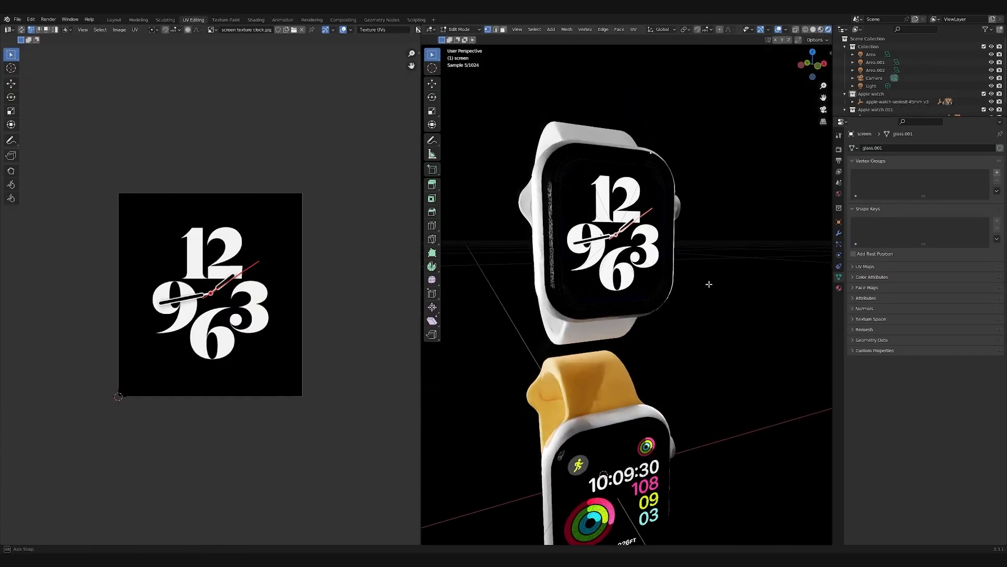
middle_drag(665, 284, 720, 305)
scroll(730, 281, down, 5)
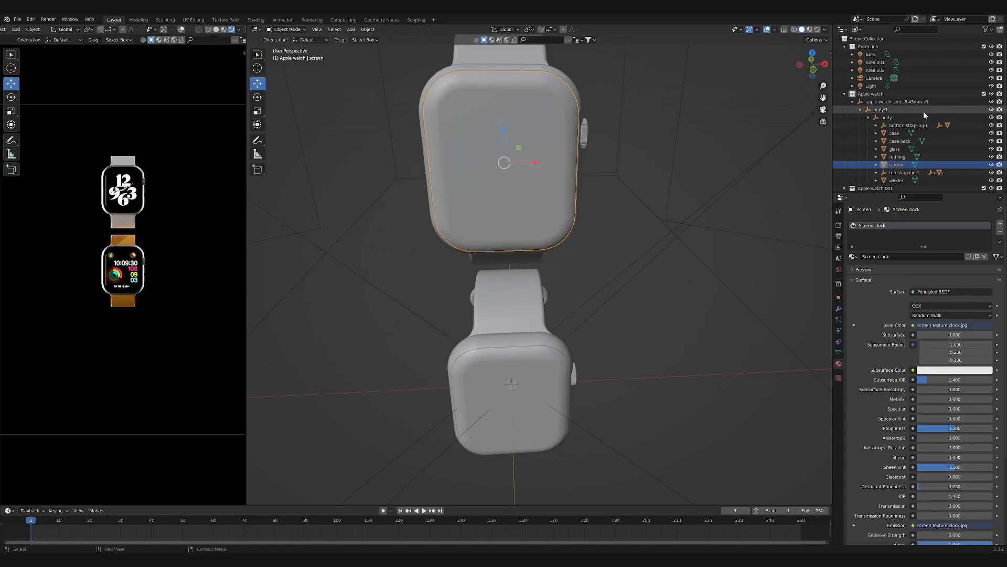
- Rotate the whole orange-strap watch so it tilts sideways and shows the inside of its strap loop
click(908, 102)
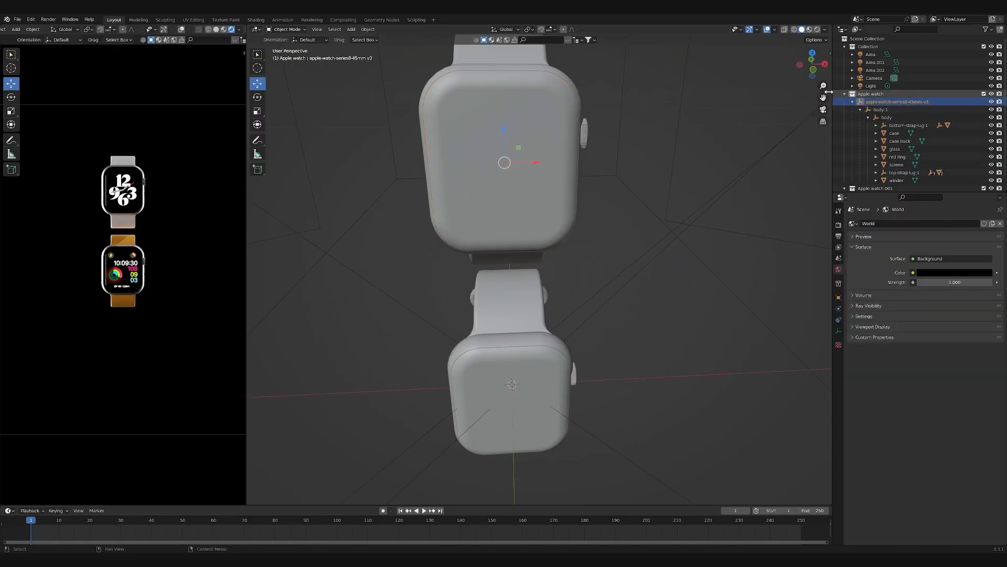
scroll(241, 269, down, 6)
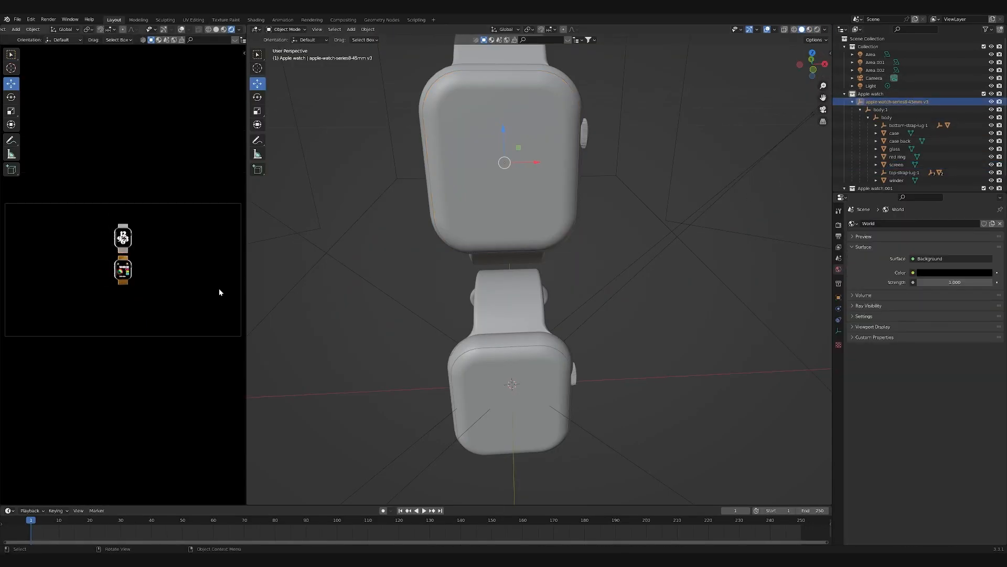
key(KP_7)
middle_drag(616, 247, 645, 163)
click(537, 328)
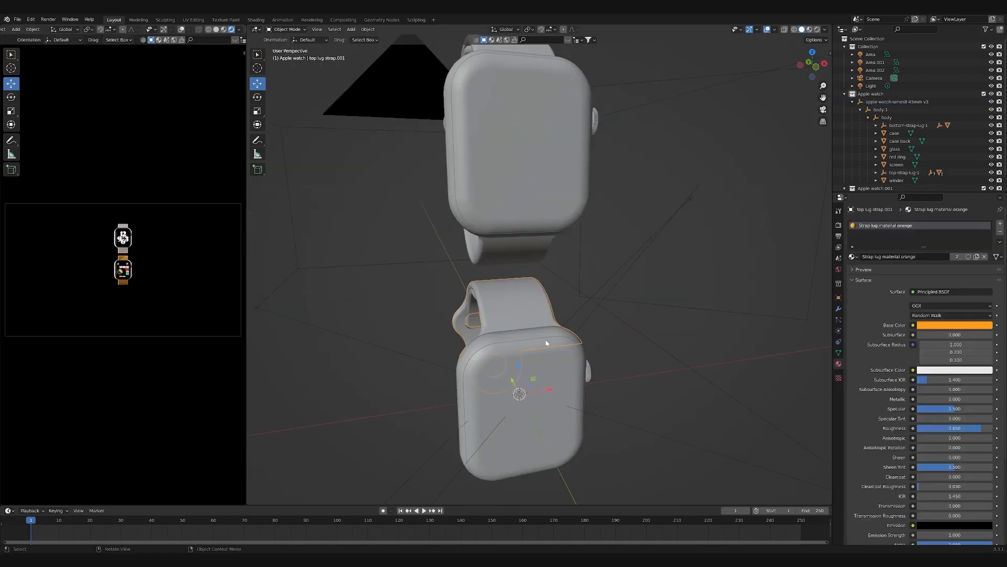
scroll(911, 178, down, 2)
click(910, 184)
key(KP_1)
key(r)
click(590, 257)
click(257, 97)
drag(534, 362, 650, 266)
- Reposition the tilted orange-strap watch below the white-strap watch
key(g)
click(611, 278)
click(523, 101)
click(894, 185)
click(906, 84)
click(898, 185)
key(g)
click(608, 204)
- Rotate the whole white-strap watch and lower it towards the orange-strap watch, facing the opposite way
click(899, 90)
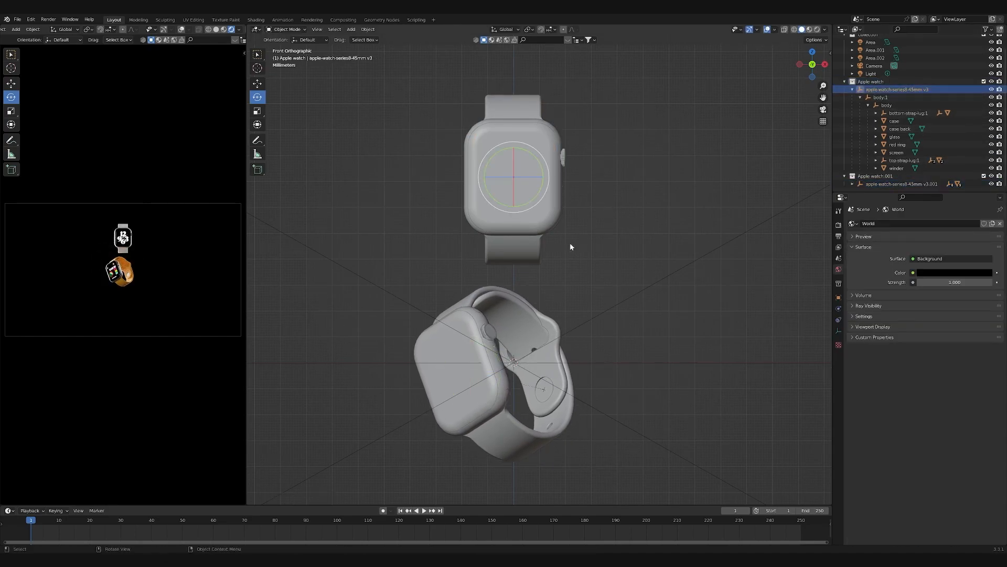
key(g)
click(564, 317)
key(r)
click(649, 152)
drag(526, 251, 664, 235)
key(g)
click(623, 307)
- Fine-tune the white-strap watch's position with the Move tool so its band meets the orange watch's band
middle_drag(623, 307, 441, 325)
click(258, 83)
drag(554, 246, 572, 267)
middle_drag(656, 283, 653, 237)
mouse_move(537, 238)
mouse_down()
mouse_move(526, 236)
mouse_move(528, 250)
mouse_up()
middle_drag(604, 238, 505, 241)
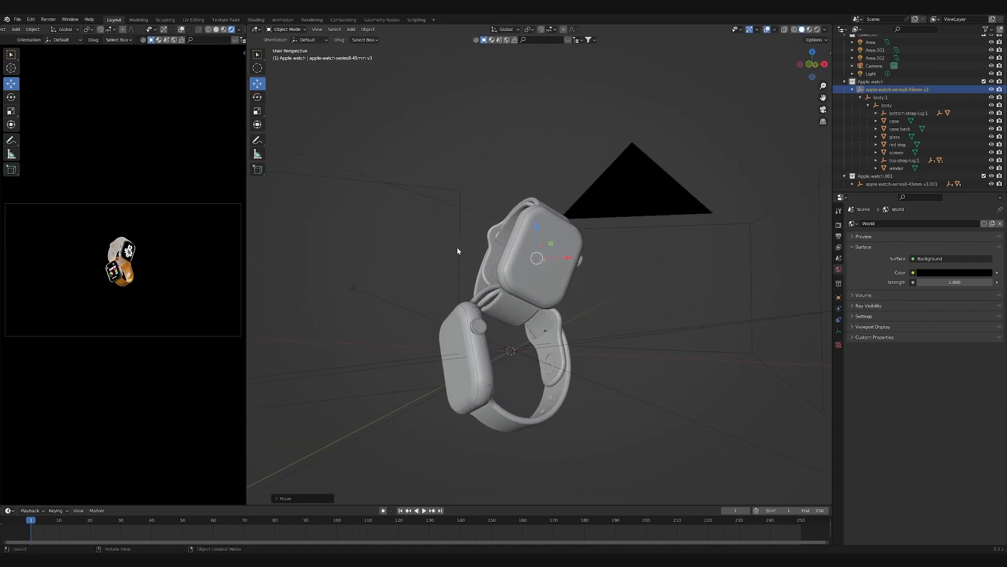
- Move the camera closer to the watches, to about -1.21 m on the Y axis
scroll(154, 273, up, 4)
scroll(155, 281, down, 2)
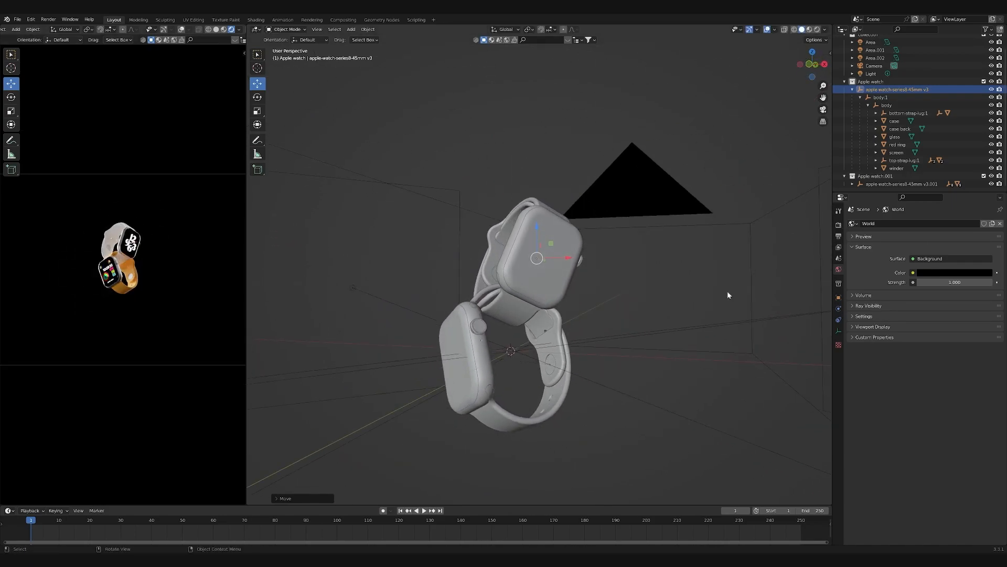
click(839, 297)
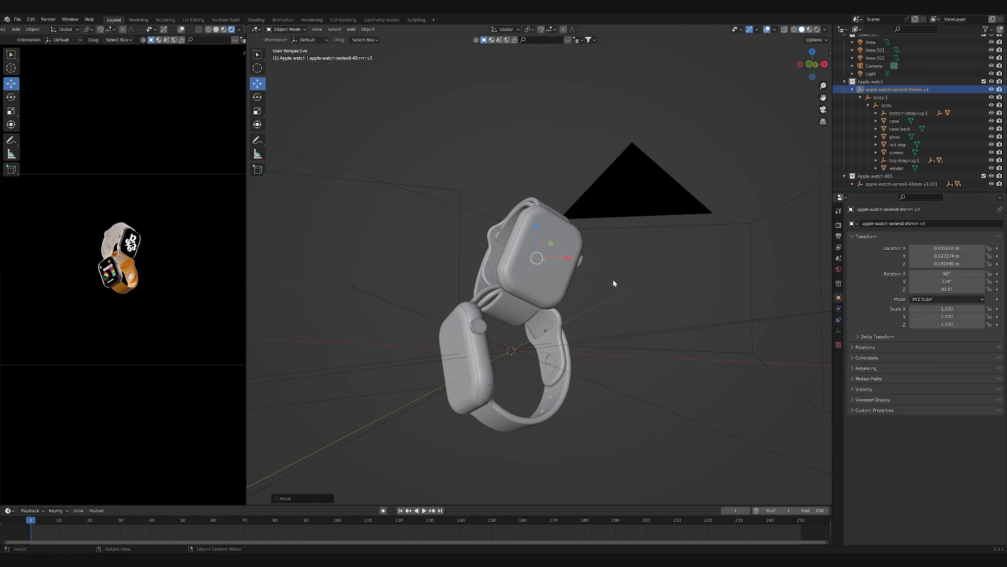
click(736, 214)
mouse_move(947, 256)
mouse_down()
mouse_move(989, 256)
mouse_move(956, 263)
mouse_up()
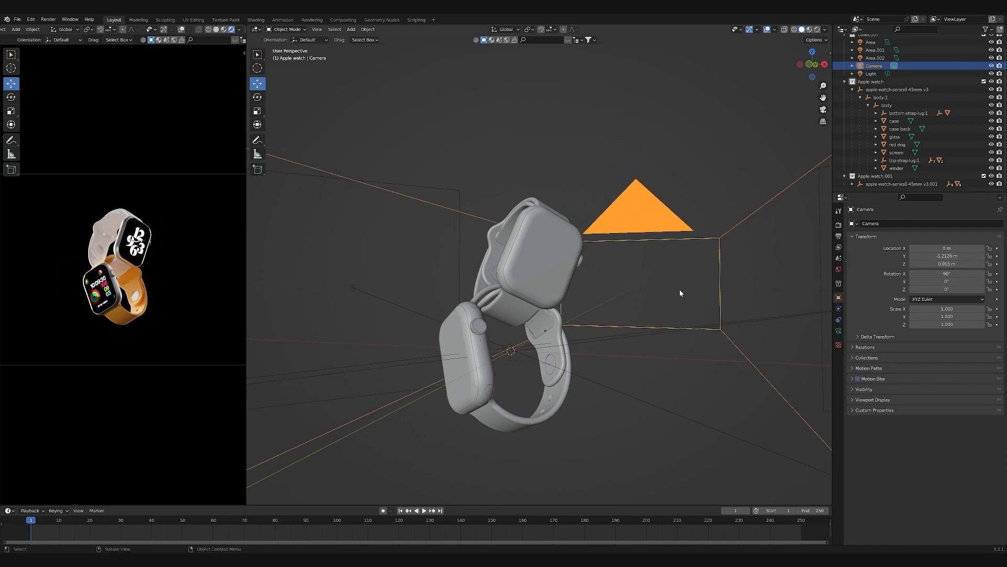
- Turn the white-strap watch to a rotation of about 112°, 110°, 79° and bring the camera to about -0.98 m on Y
click(933, 89)
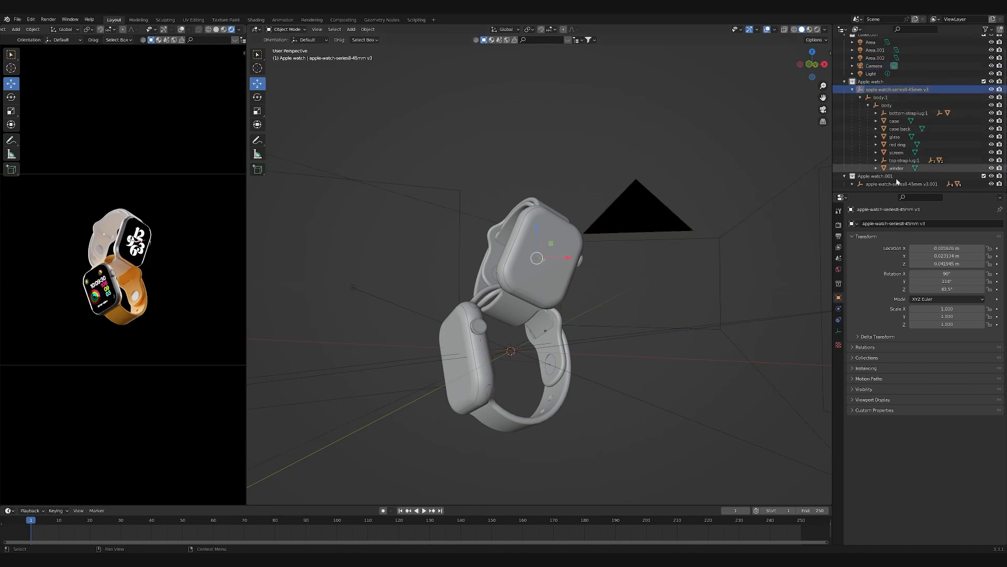
key(r)
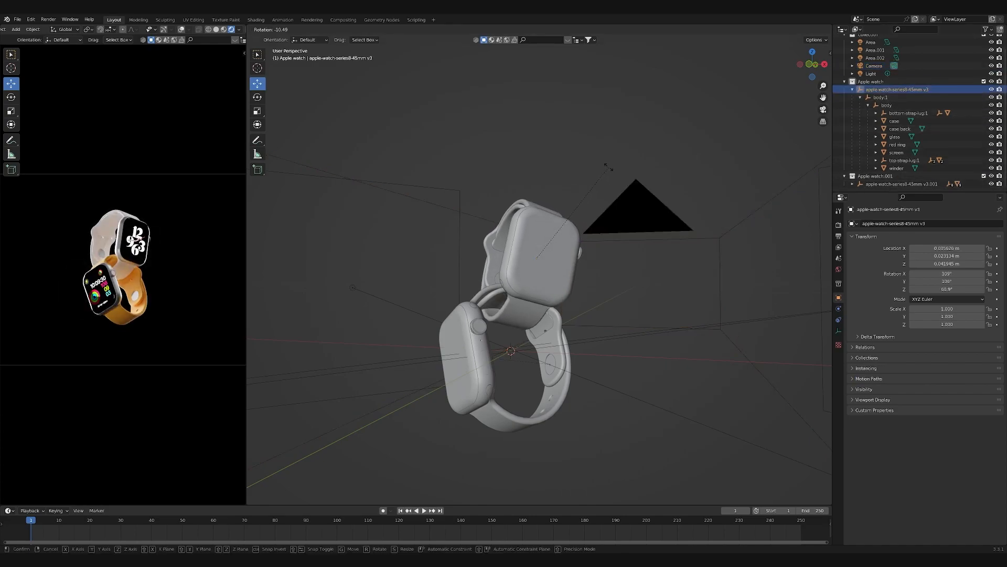
click(608, 167)
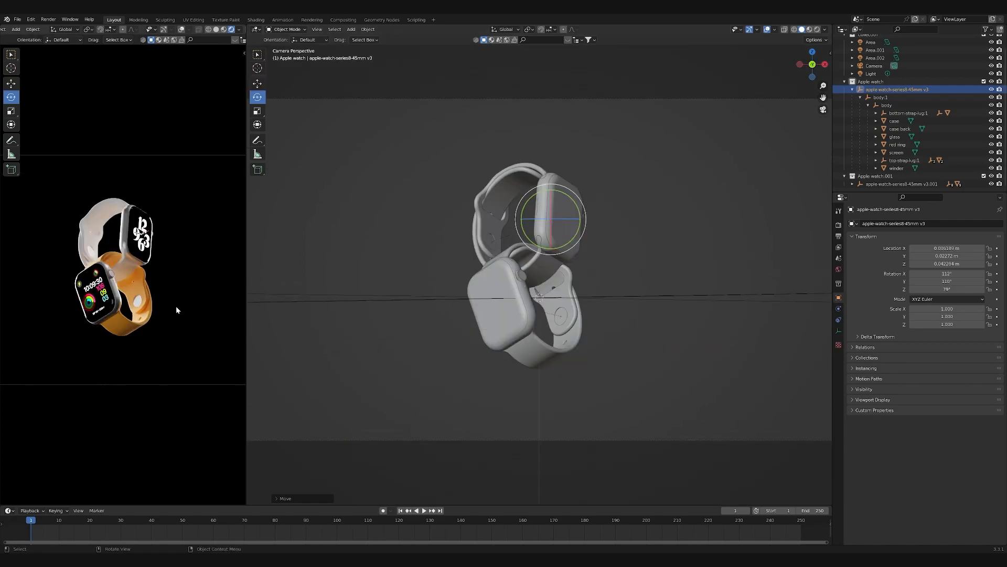
scroll(141, 314, up, 10)
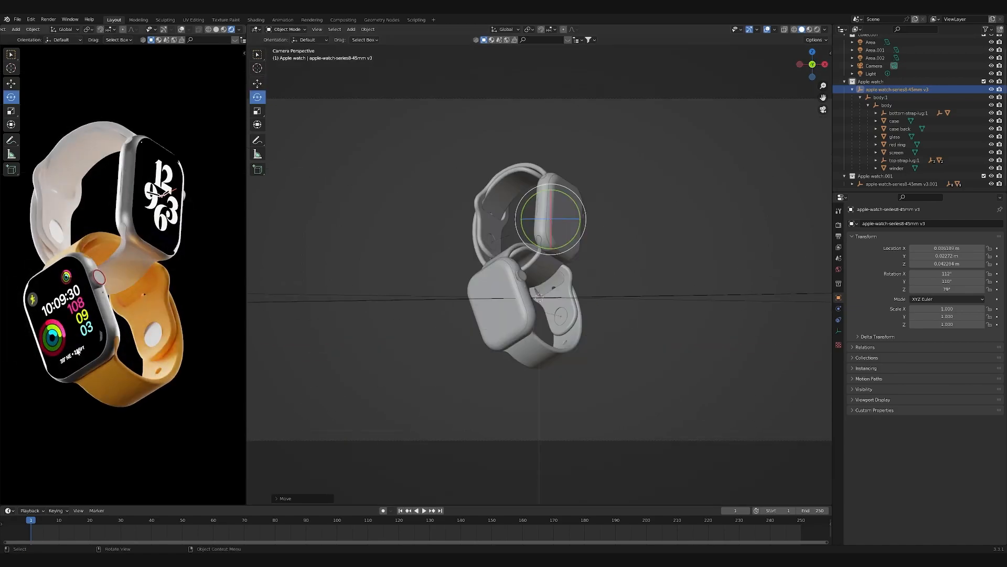
scroll(148, 301, down, 1)
scroll(158, 379, down, 2)
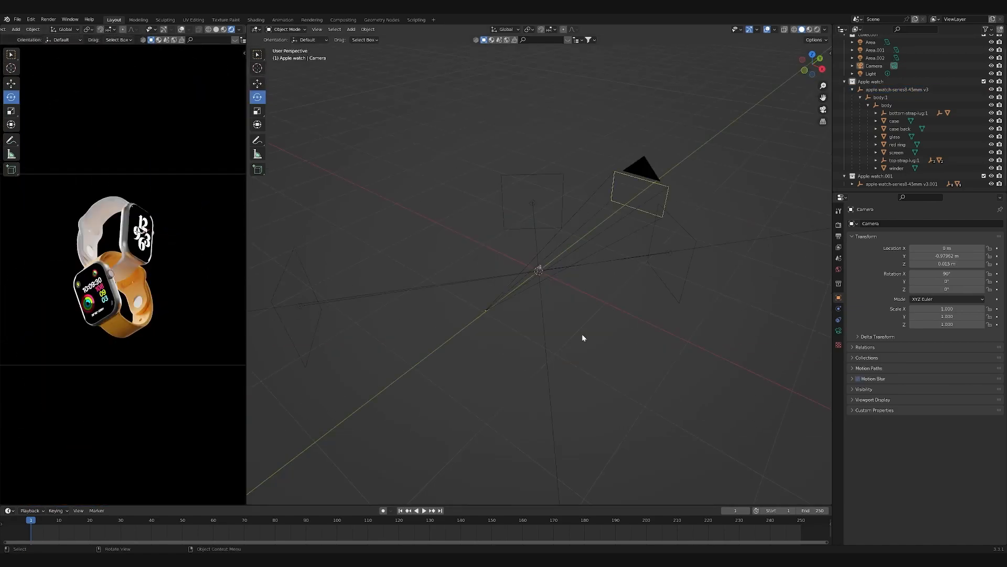
scroll(555, 292, up, 6)
middle_drag(546, 294, 536, 376)
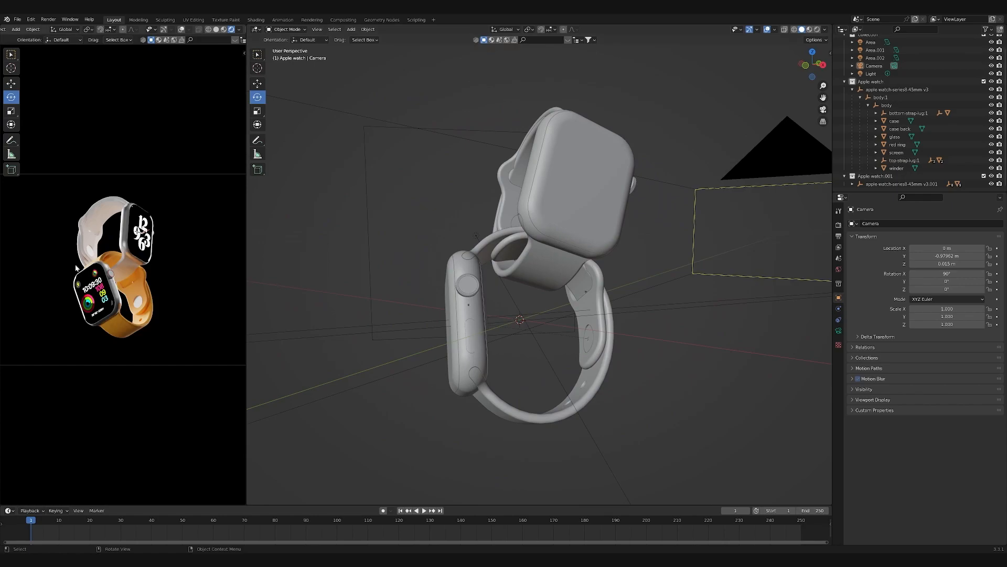
- Show the nodes of the orange watch's bottom strap material in the Shading workspace and inspect the strap surface up close
click(493, 424)
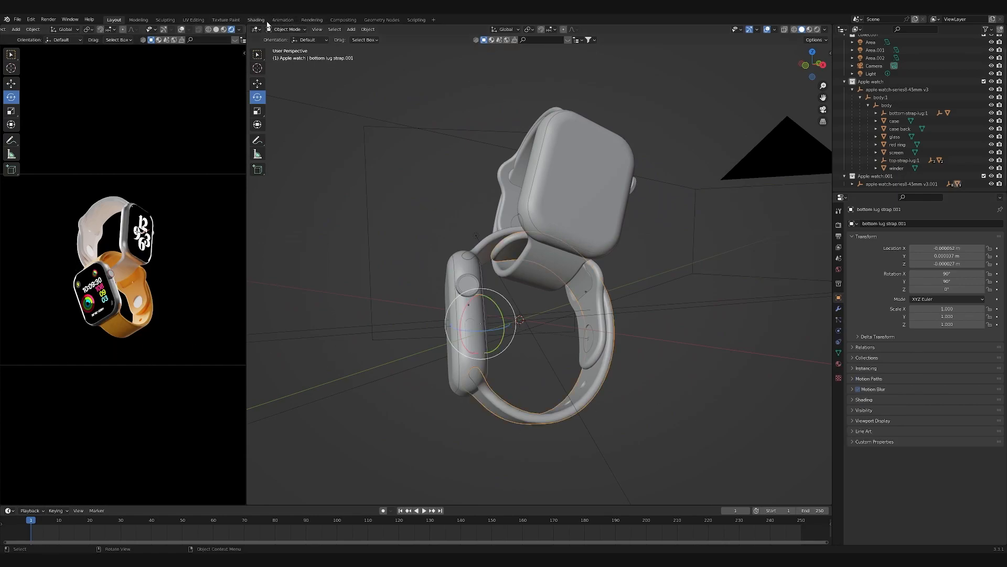
click(257, 20)
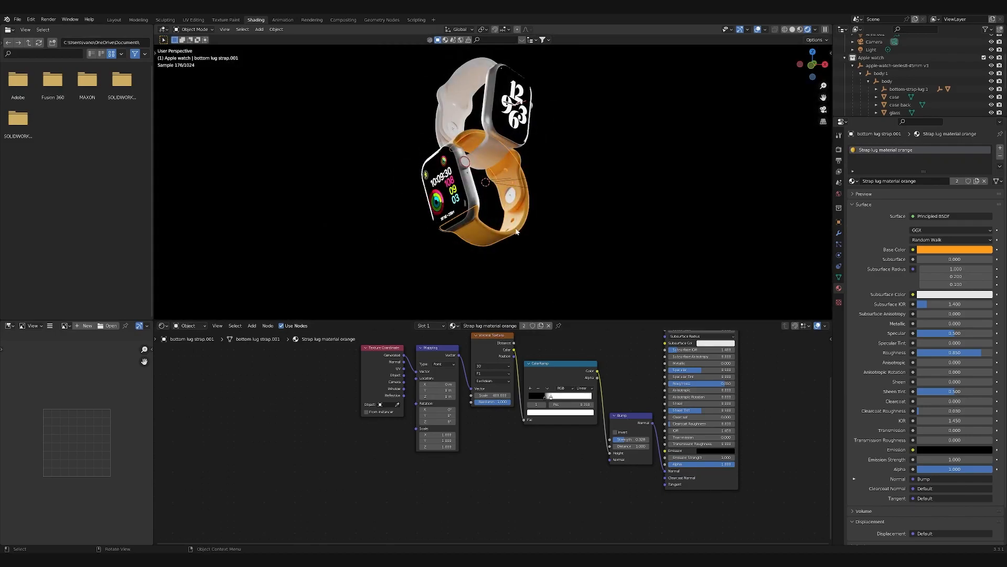
scroll(517, 229, up, 10)
scroll(474, 221, up, 3)
scroll(477, 221, down, 1)
shift+middle_drag(528, 232, 373, 191)
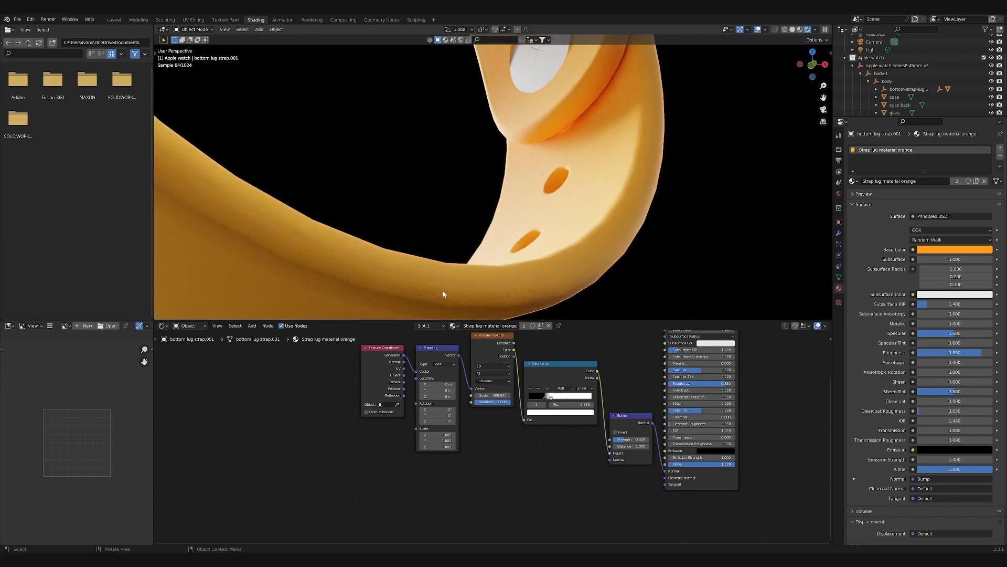
- Set the Voronoi Texture scale of Strap lug material orange to 600 and adjust its Bump strength
click(503, 395)
text(600)
key(Return)
drag(627, 440, 622, 441)
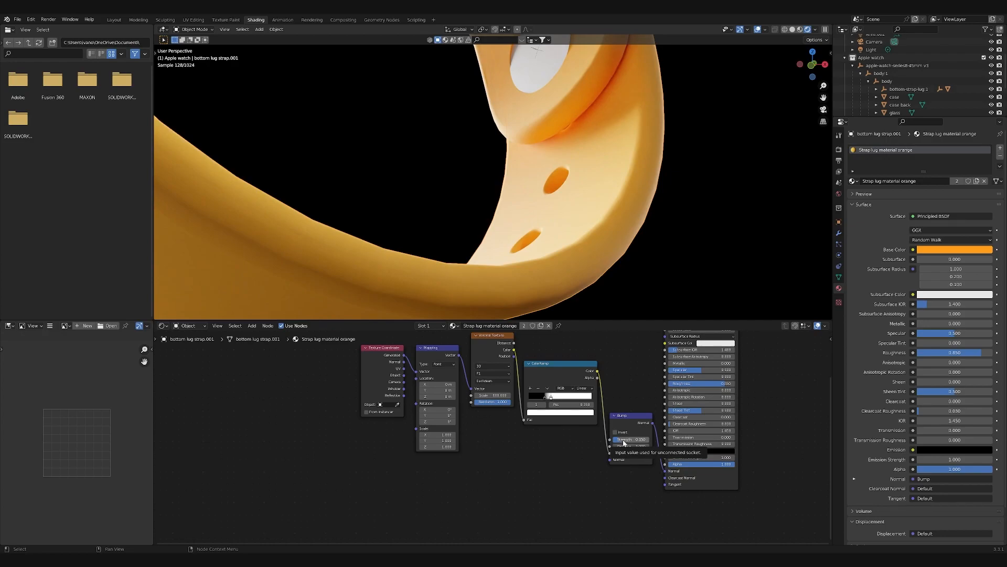
drag(621, 442, 623, 443)
- Try deleting the texture and bump nodes of Strap lug material white, and undo the deletion
middle_drag(582, 315, 560, 252)
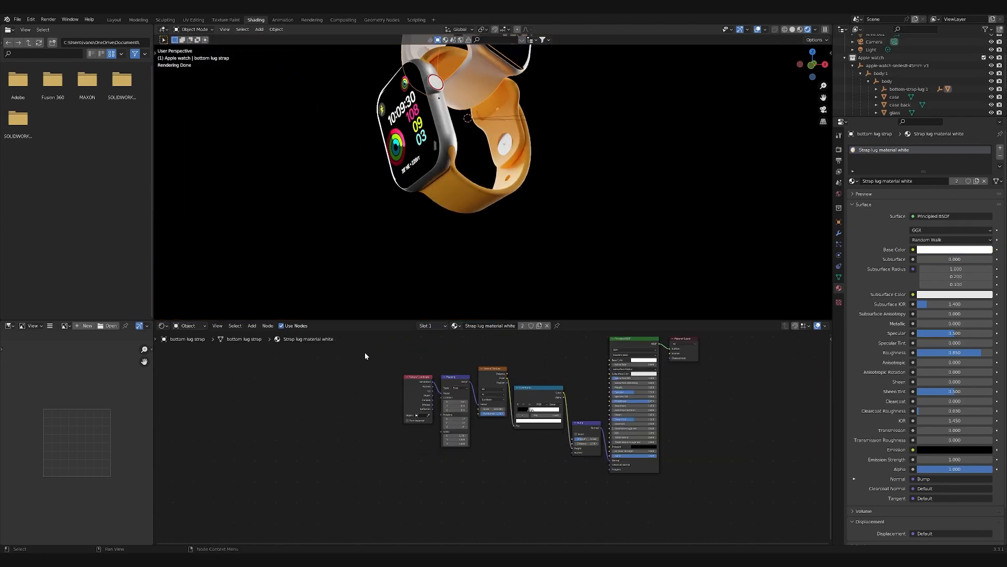
drag(364, 352, 586, 477)
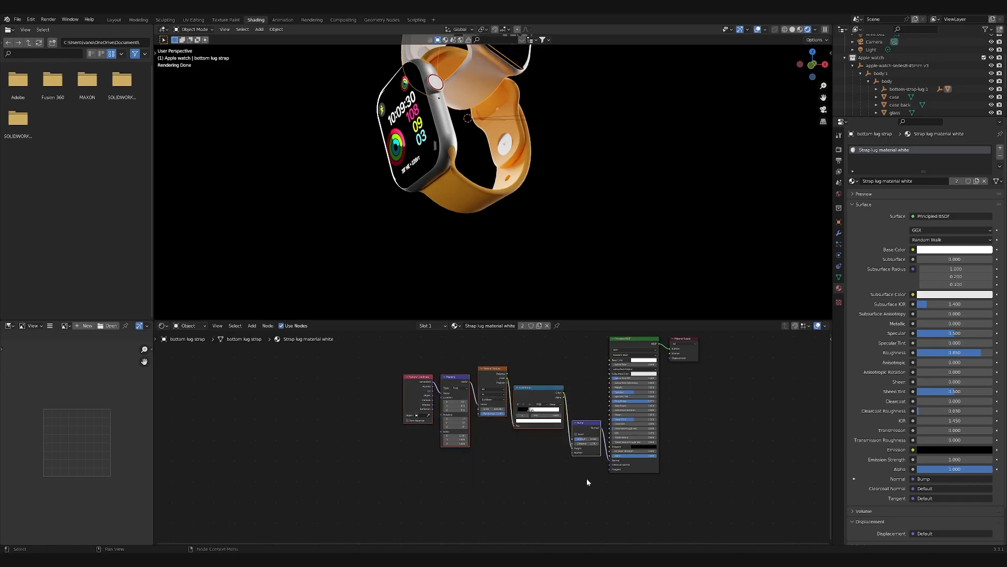
key(BackSpace)
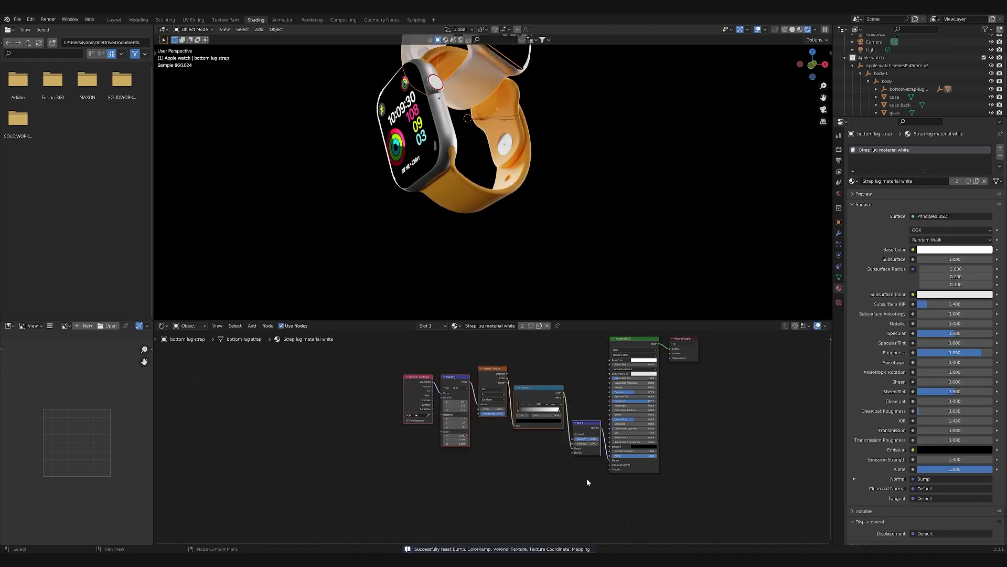
key(Delete)
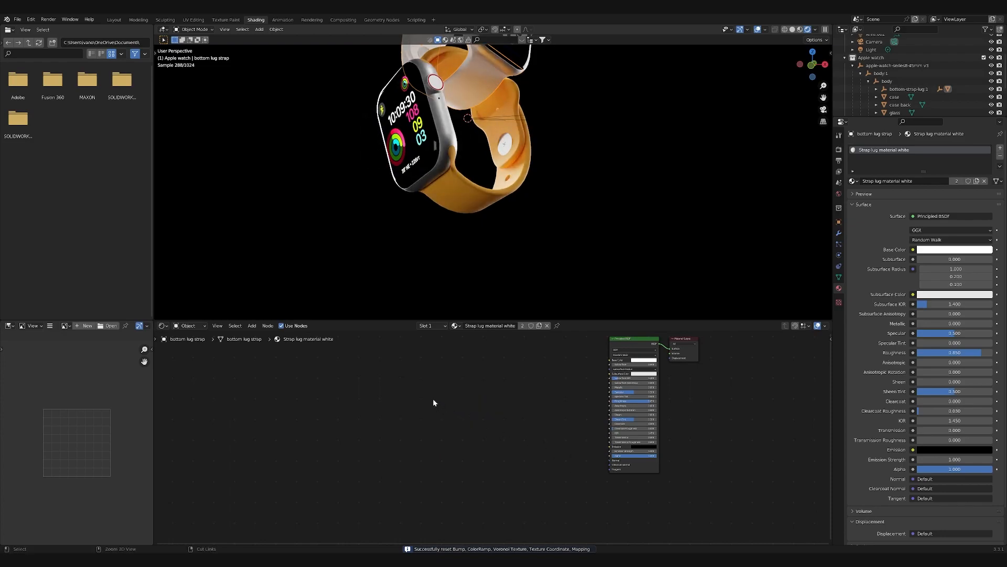
key(ctrl+z)
drag(602, 431, 610, 460)
middle_drag(530, 60, 485, 129)
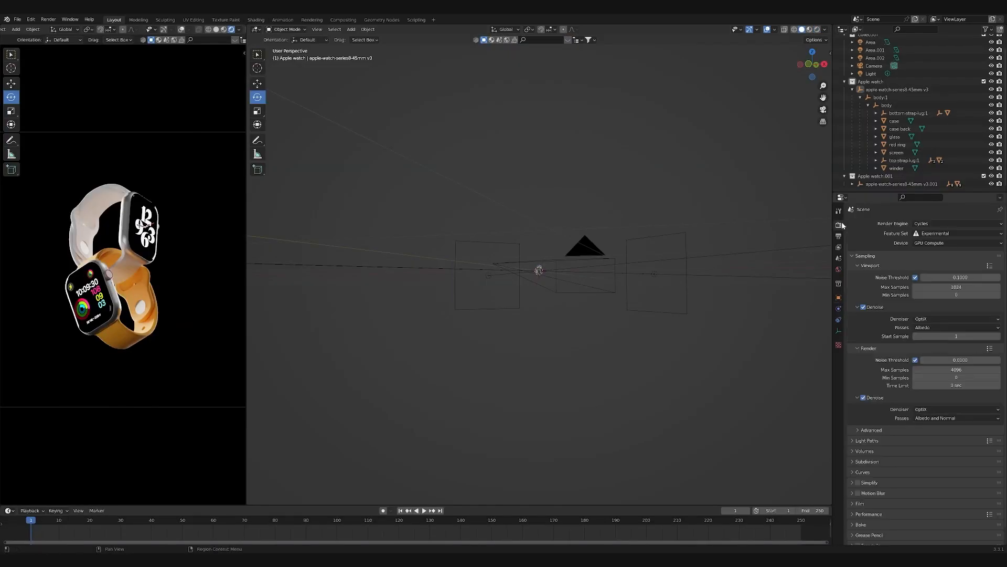
- Double the output resolution to 3840 by 2160 px
click(839, 236)
click(972, 233)
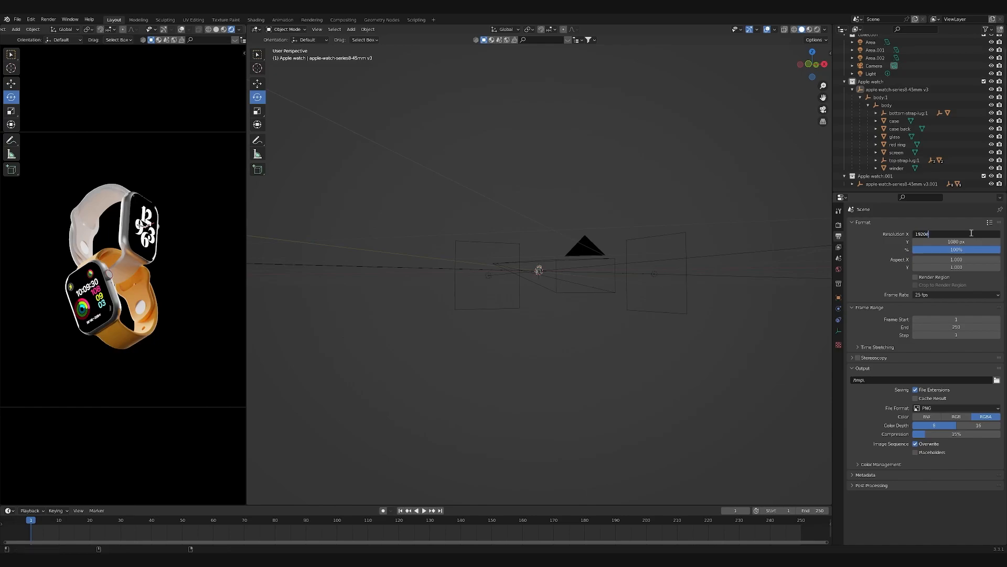
key(BackSpace)
text(*)
key(Return)
click(969, 241)
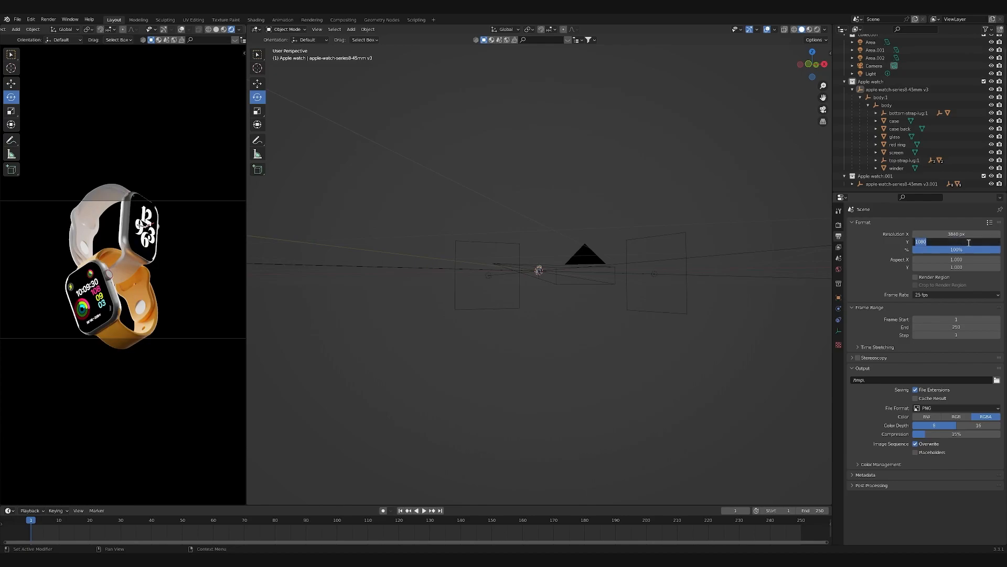
text(*2)
key(Return)
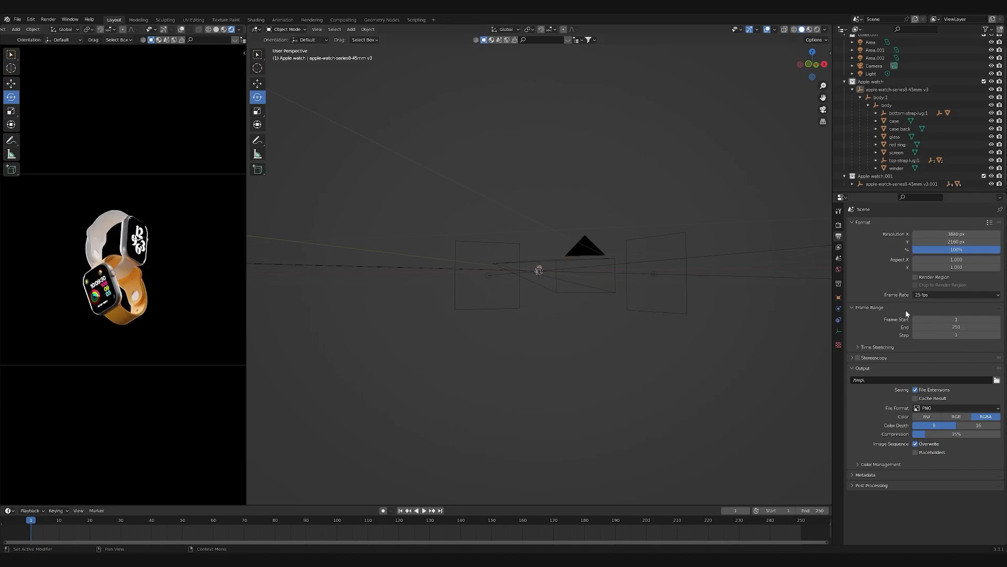
- Move the camera closer to the watches along Y, to about -0.98 m
click(838, 297)
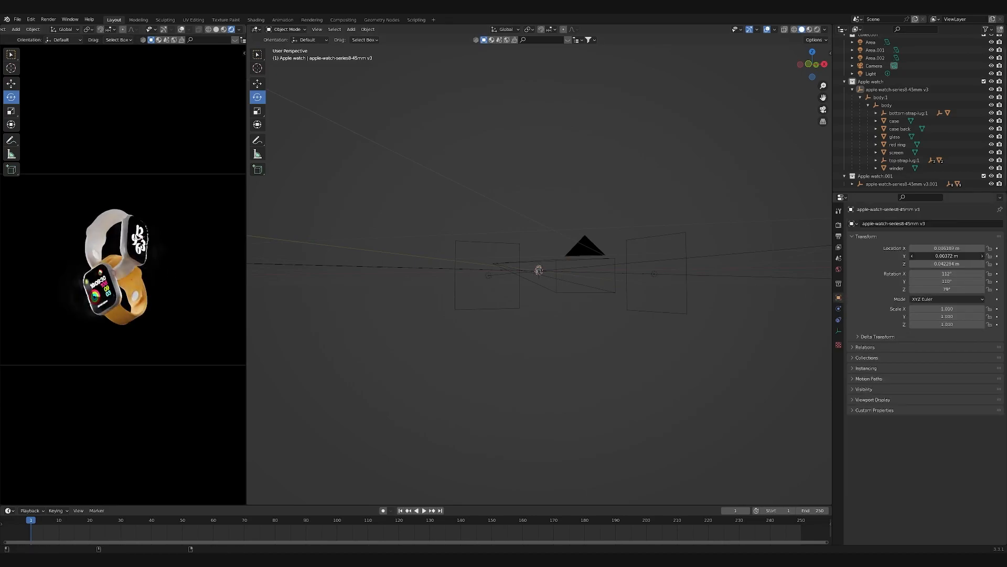
drag(947, 255, 966, 256)
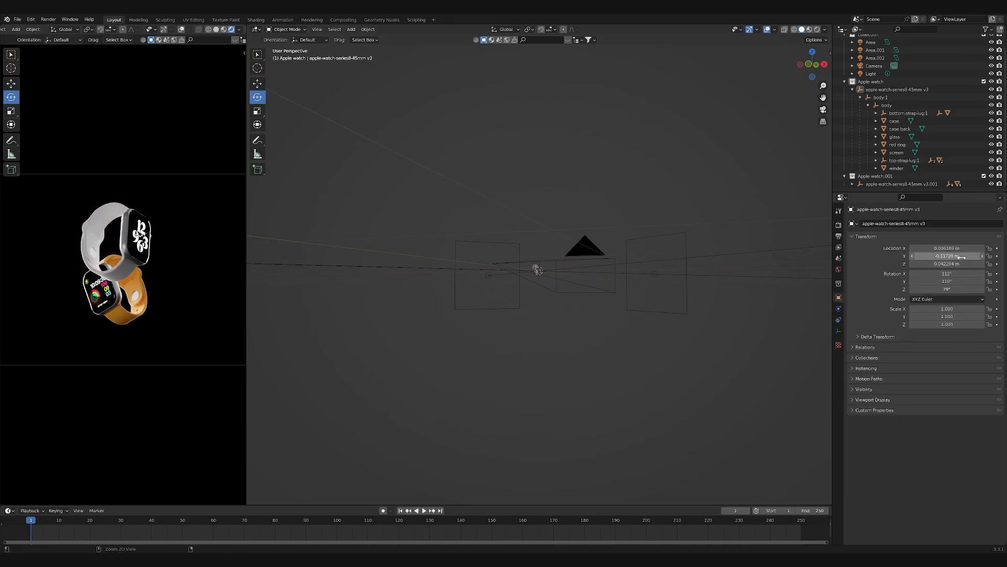
click(602, 240)
drag(947, 255, 961, 255)
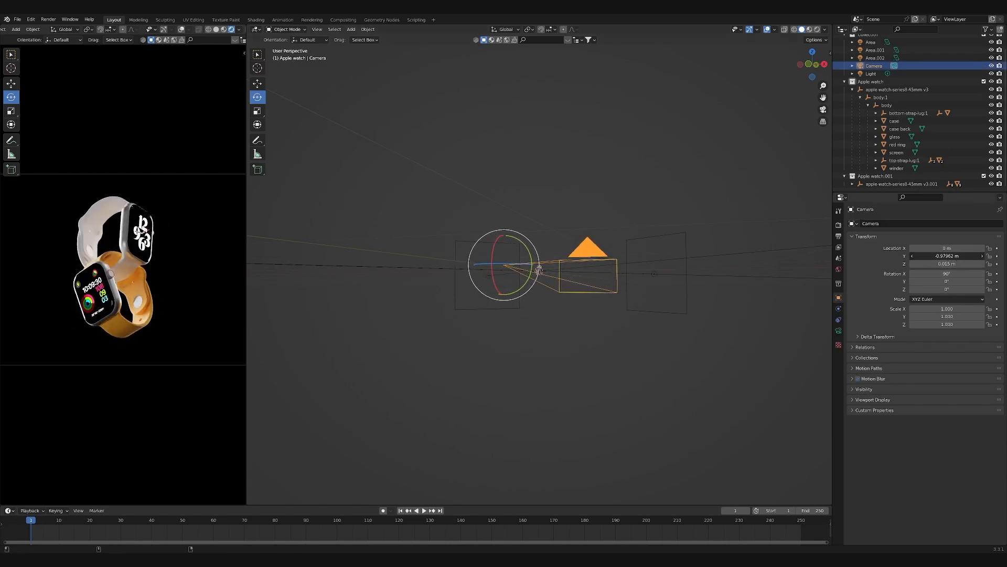
click(380, 340)
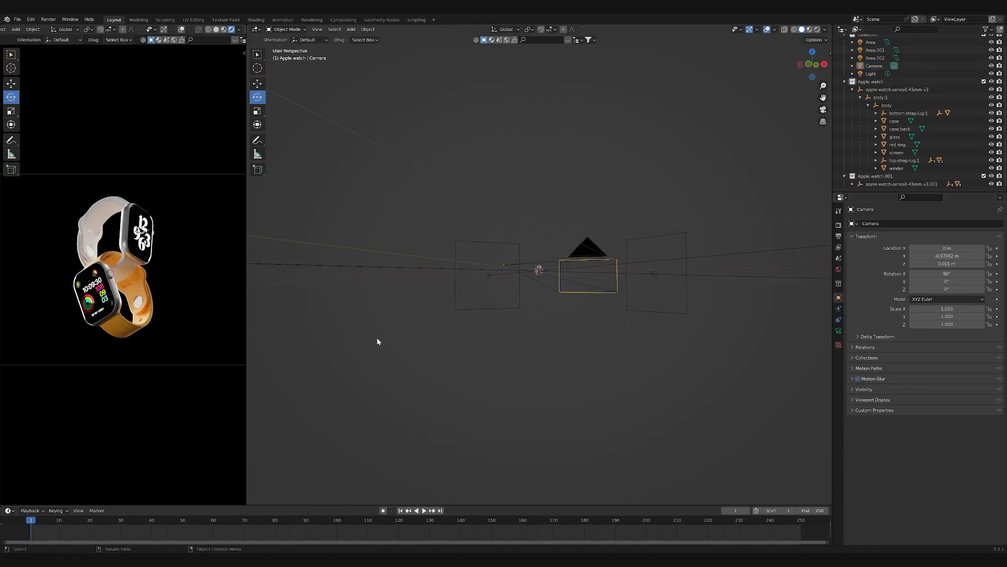
- Render the final still image of both watches
scroll(218, 304, down, 3)
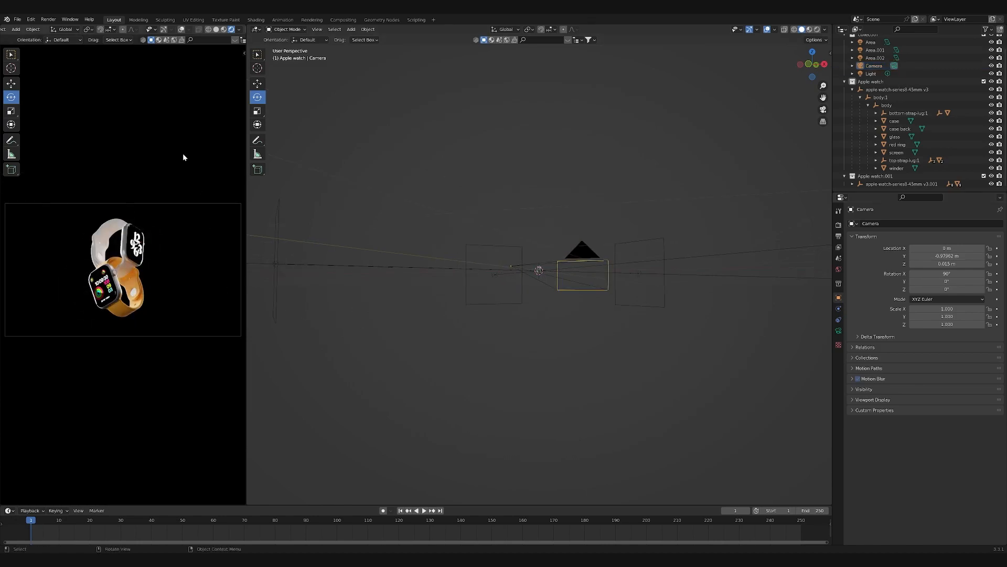
click(48, 19)
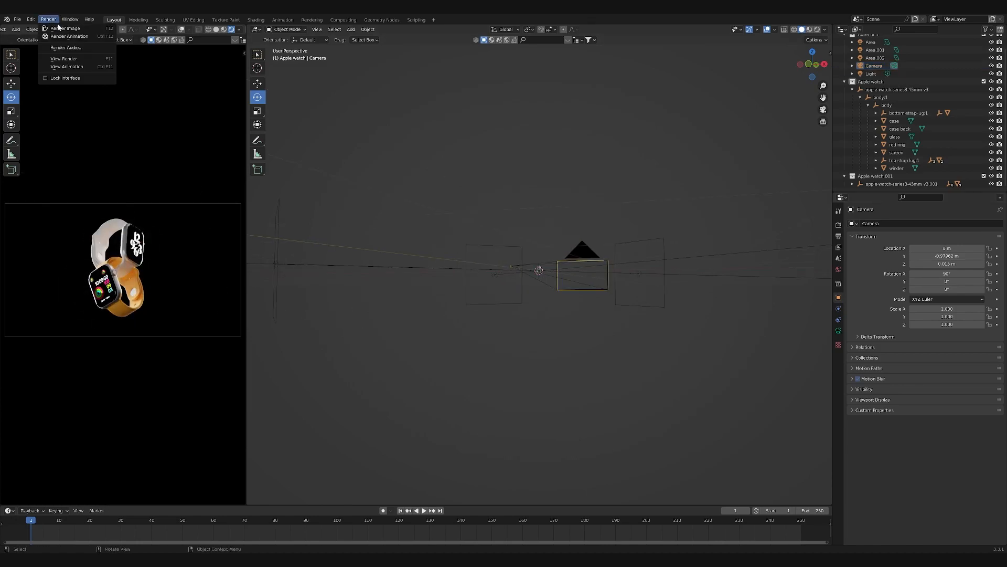
click(63, 29)
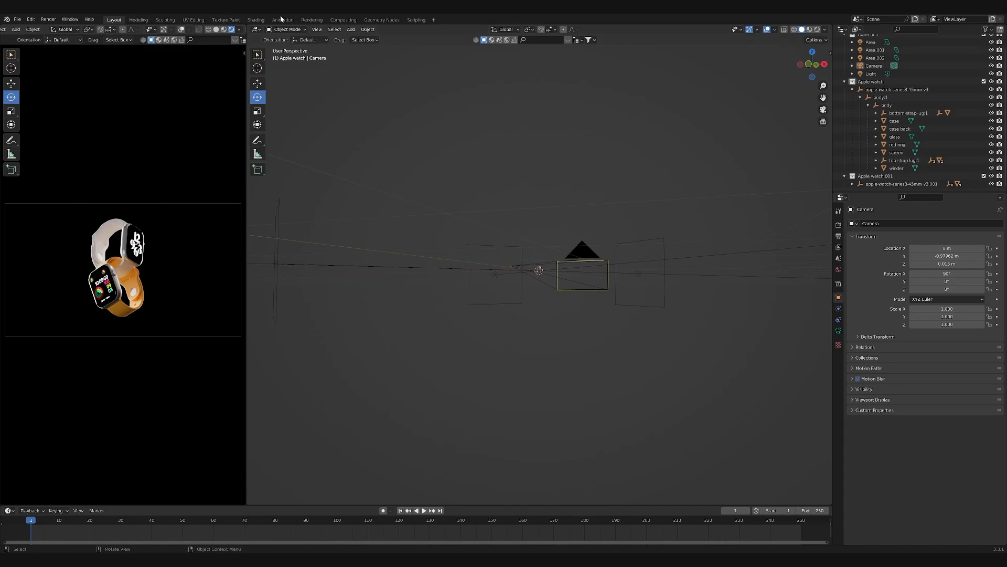
- Enable nodes for the scene in the Compositing workspace
click(338, 21)
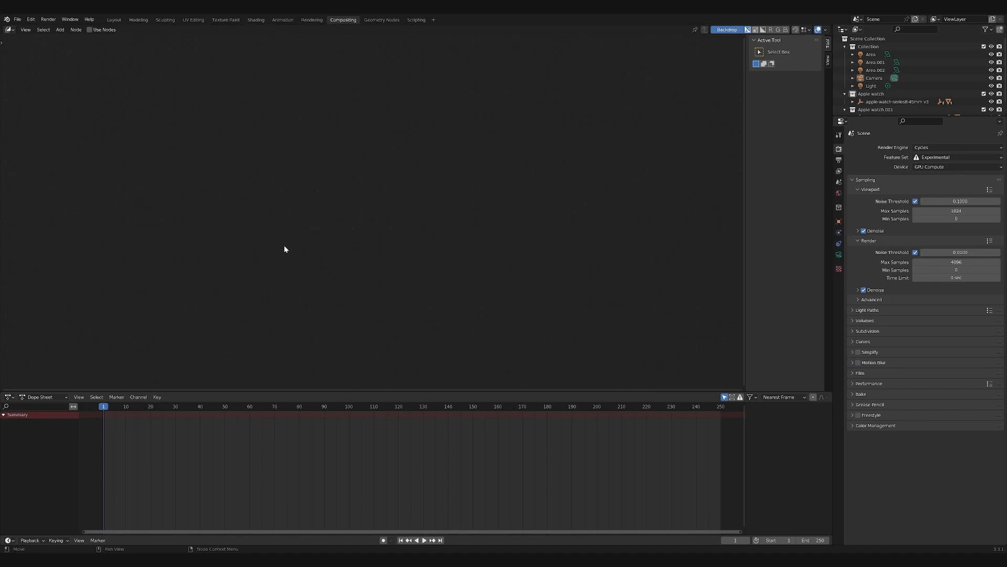
click(108, 30)
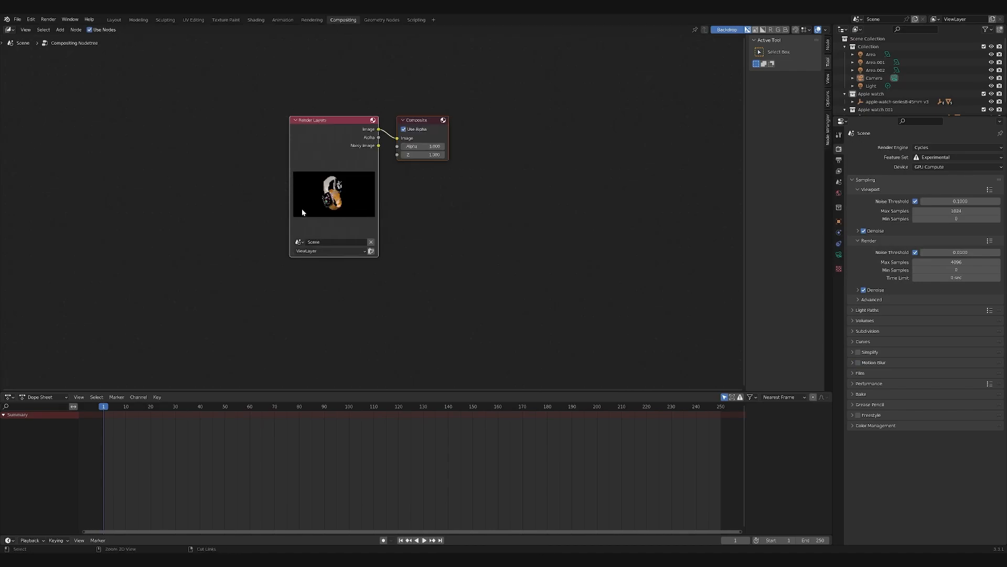
- Space the Render Layers and Composite nodes apart and insert a Glare node on the image link between them
drag(330, 138, 169, 141)
click(314, 130)
drag(263, 126, 444, 131)
key(shift+a)
click(311, 101)
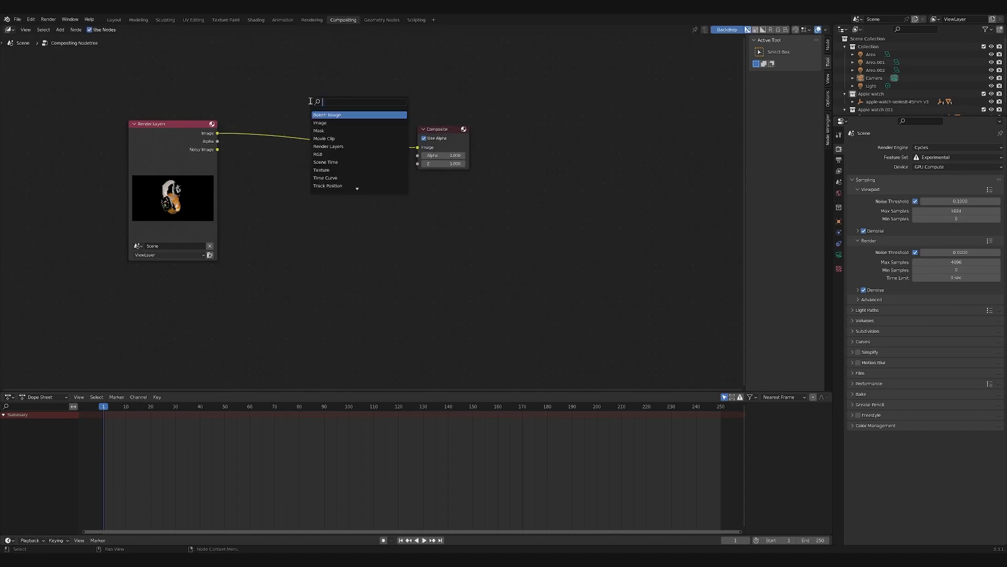
text(glare)
key(Return)
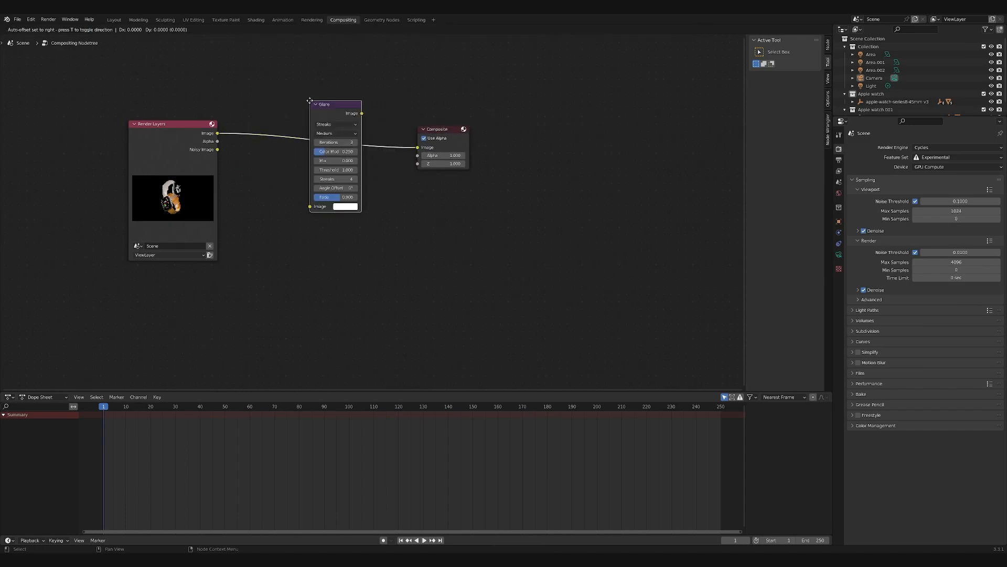
click(258, 123)
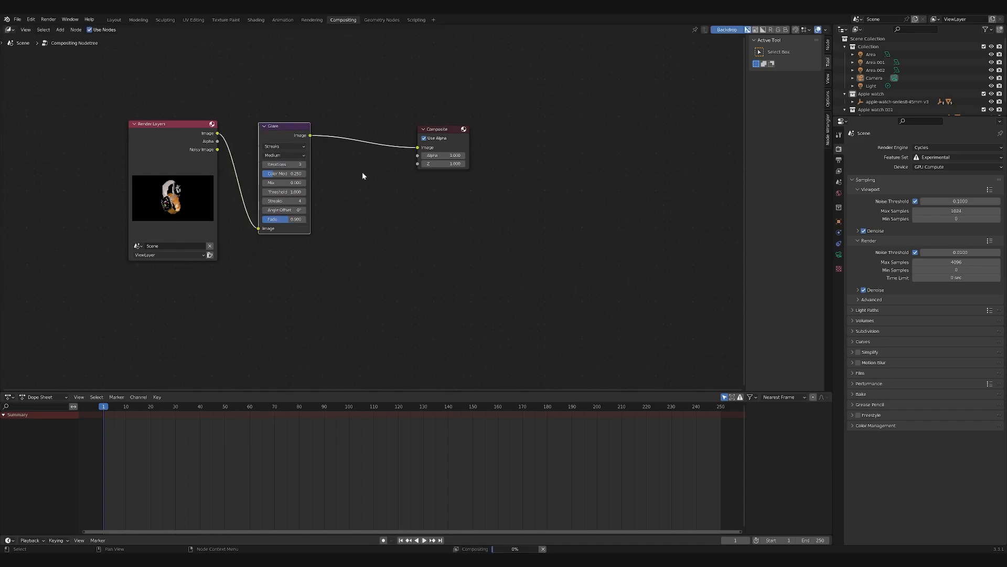
- Configure the Glare node as Fog Glow with High quality and a threshold of 14
click(295, 147)
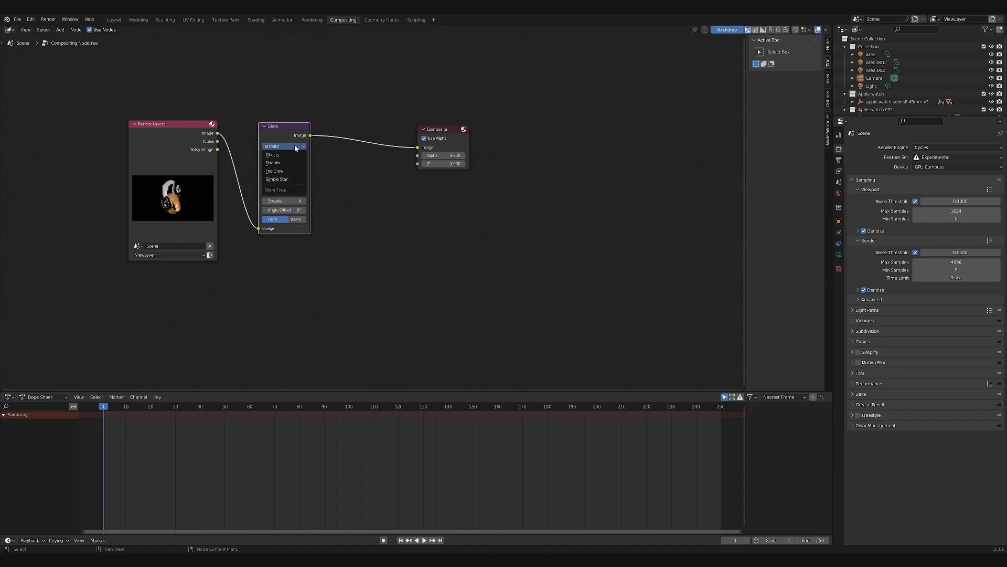
click(282, 172)
click(278, 156)
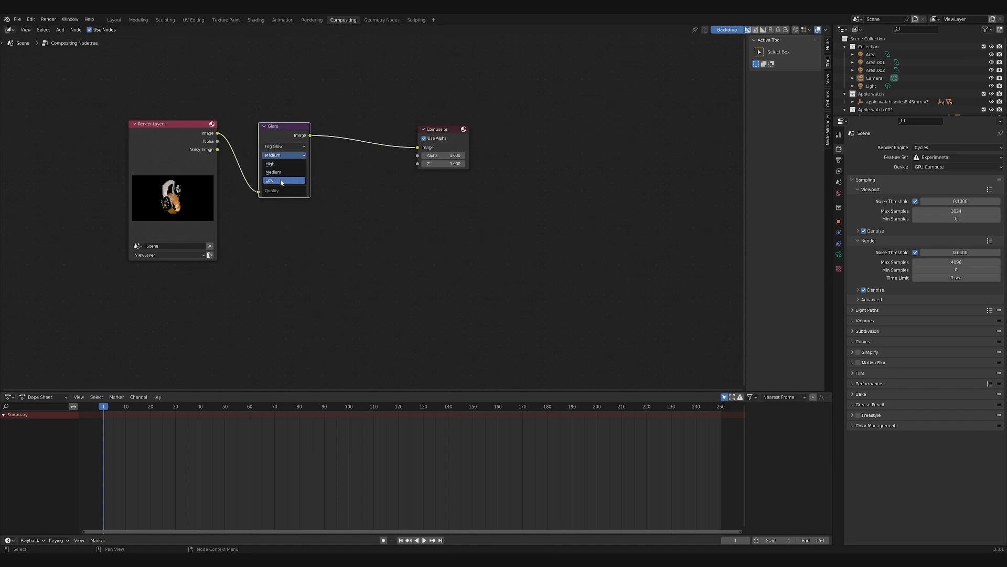
click(285, 163)
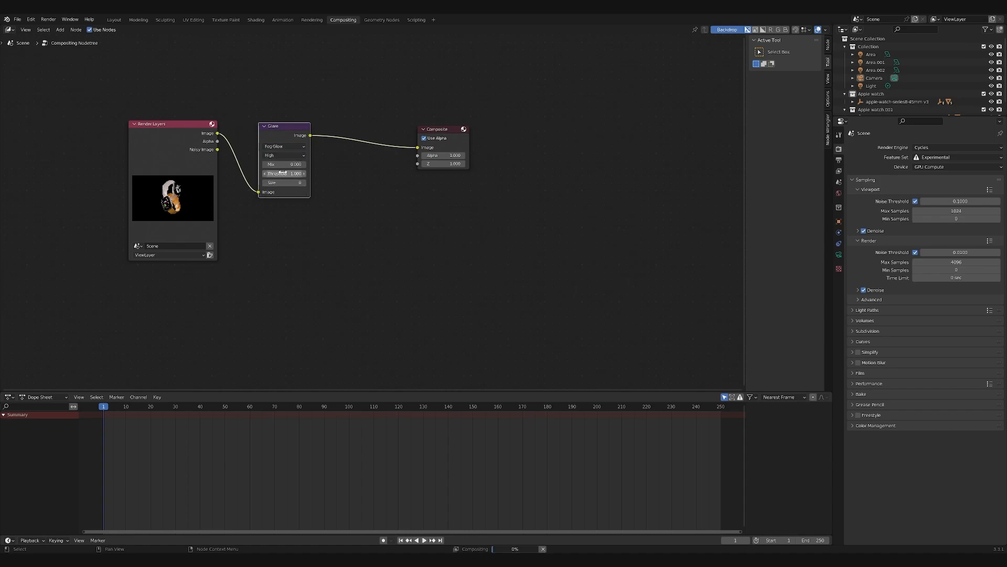
click(288, 173)
text(14)
key(Return)
- Insert a Lens Distortion node on the link between the Glare and Composite nodes
click(385, 185)
key(shift+a)
click(384, 186)
text(lens)
key(Return)
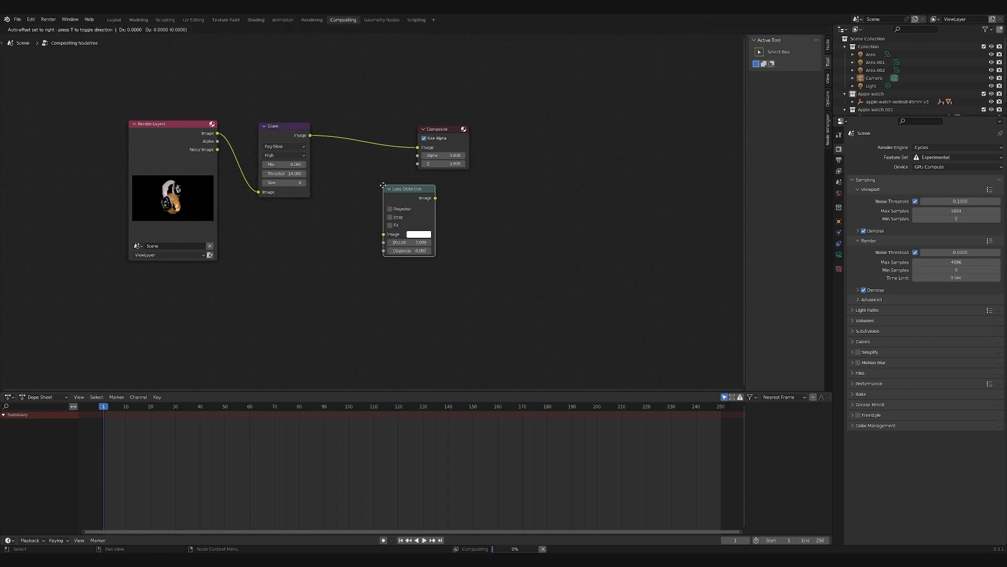
click(367, 142)
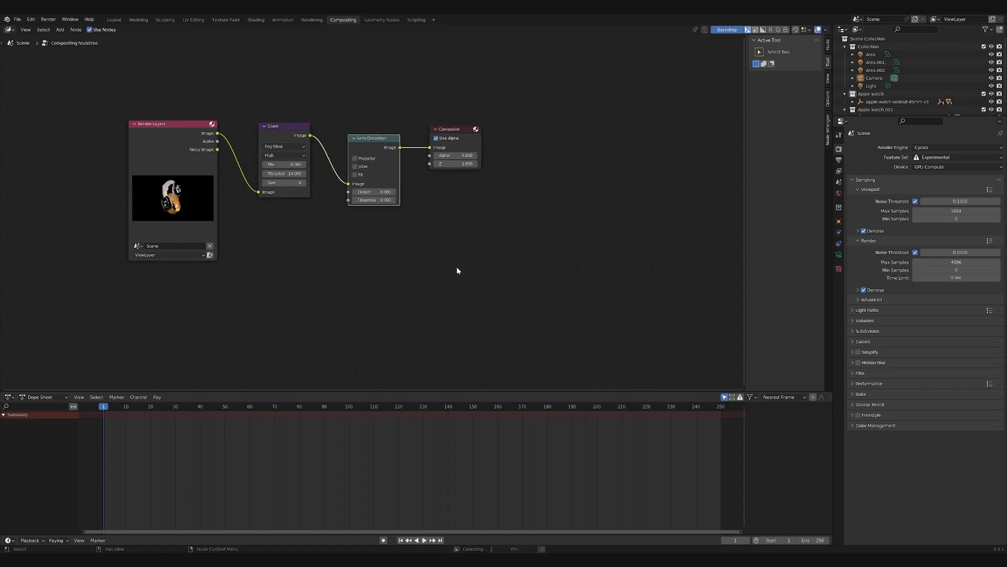
- Set a very small Distort value on the Lens Distortion node and deselect the node
click(386, 192)
text(0.0)
key(Return)
click(450, 192)
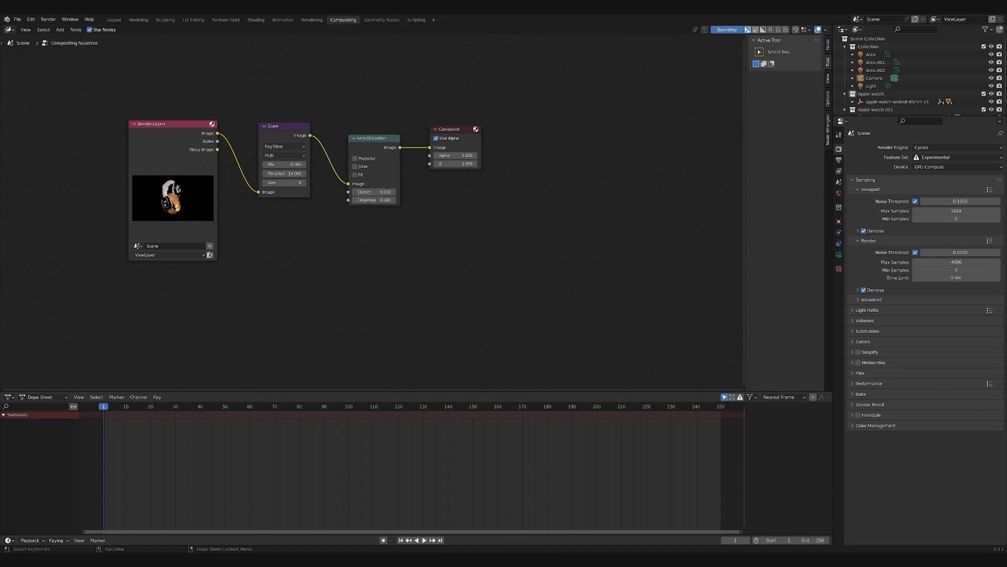